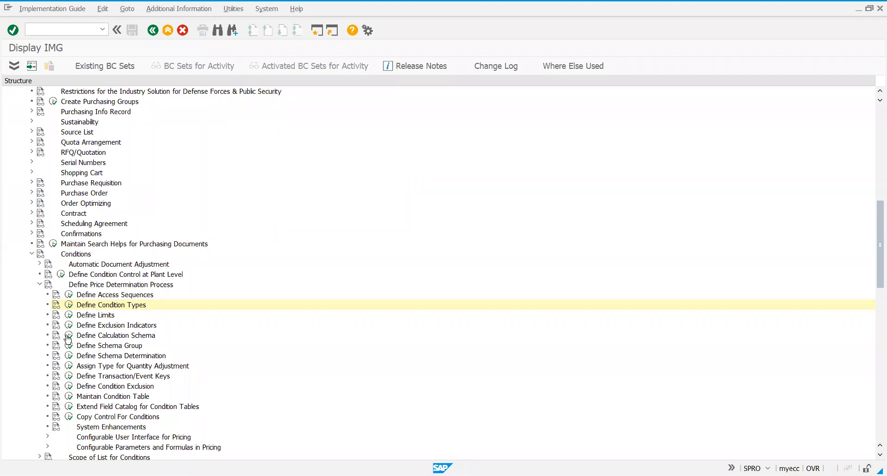
Open Define Calculation Schema and display the control data of schema RM0000 Purchasing Document (Big)
{"action": "left_click", "coordinate": [68, 337]}
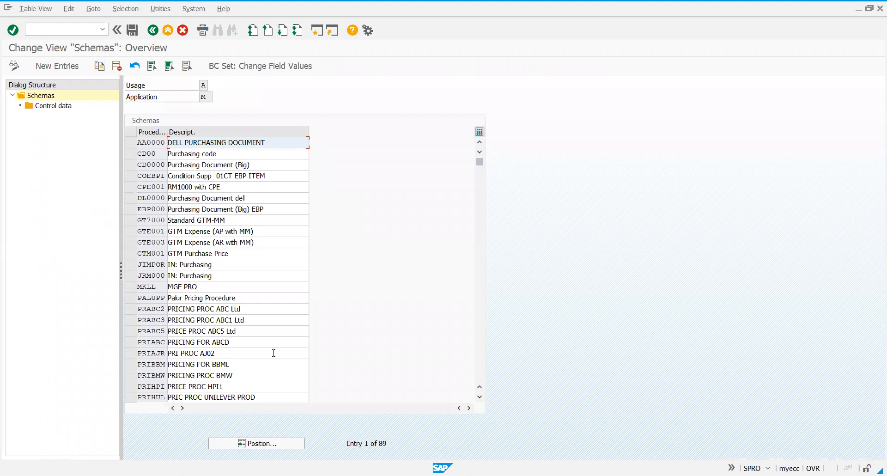
{"action": "left_click", "coordinate": [482, 368]}
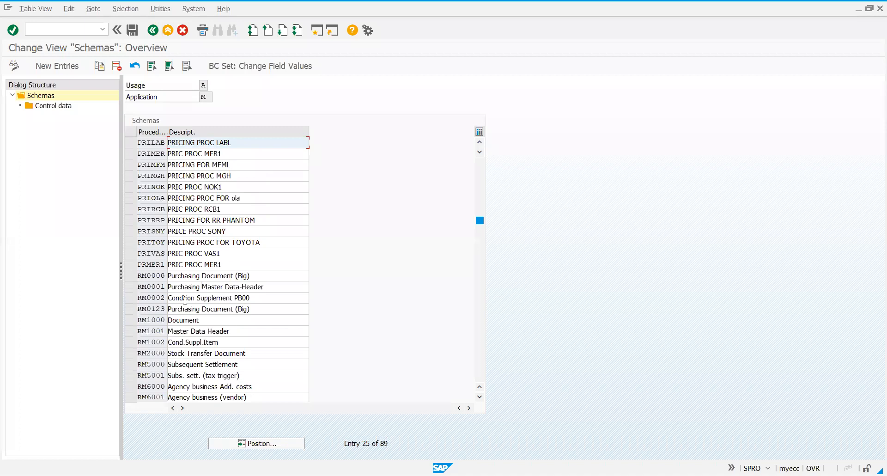
{"action": "double_click", "coordinate": [157, 277]}
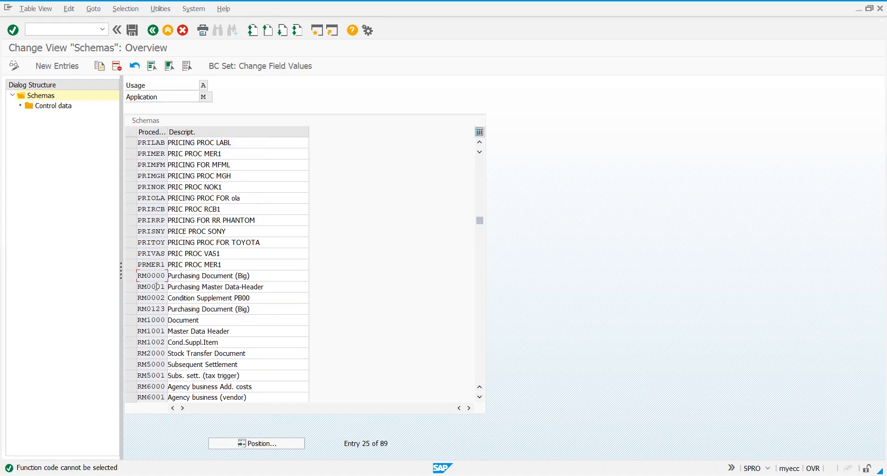
{"action": "double_click", "coordinate": [157, 286]}
{"action": "double_click", "coordinate": [241, 277]}
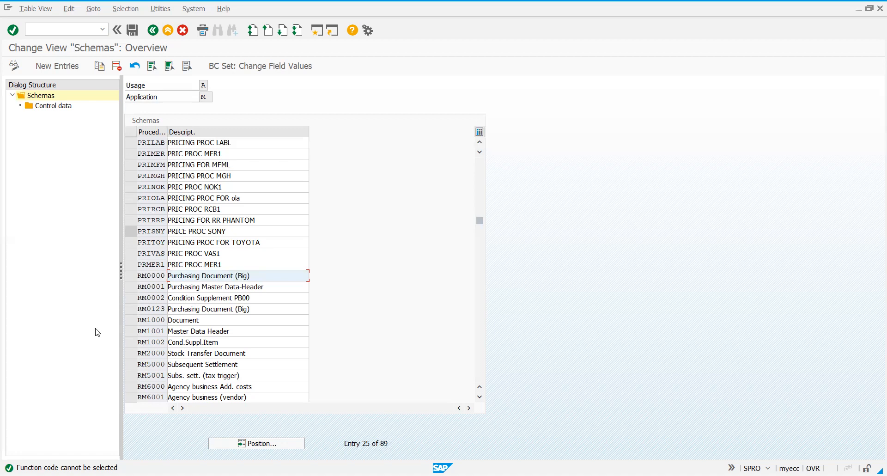
{"action": "left_click", "coordinate": [130, 276]}
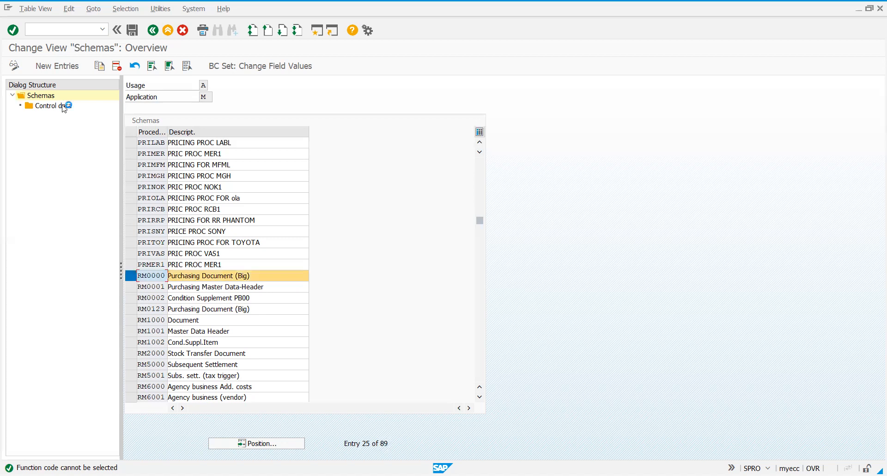
{"action": "double_click", "coordinate": [63, 106]}
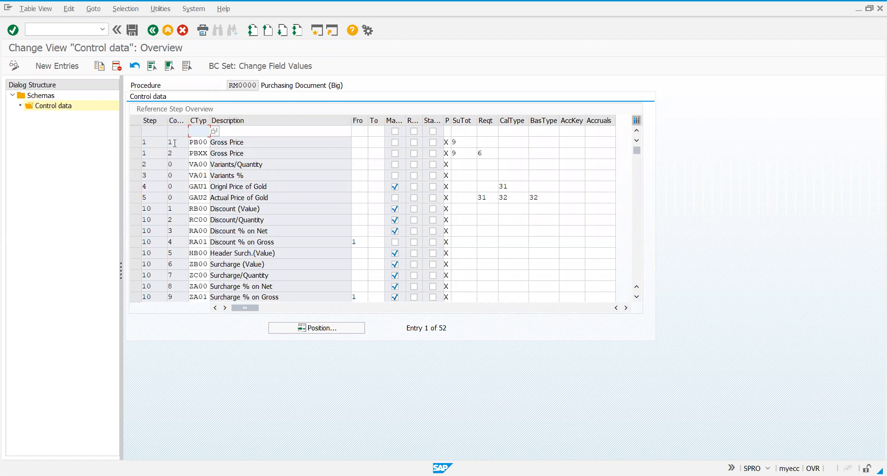
Widen the Manual, Required, Statistics and Print columns of the control data table to show their full headings
{"action": "left_click", "coordinate": [192, 143]}
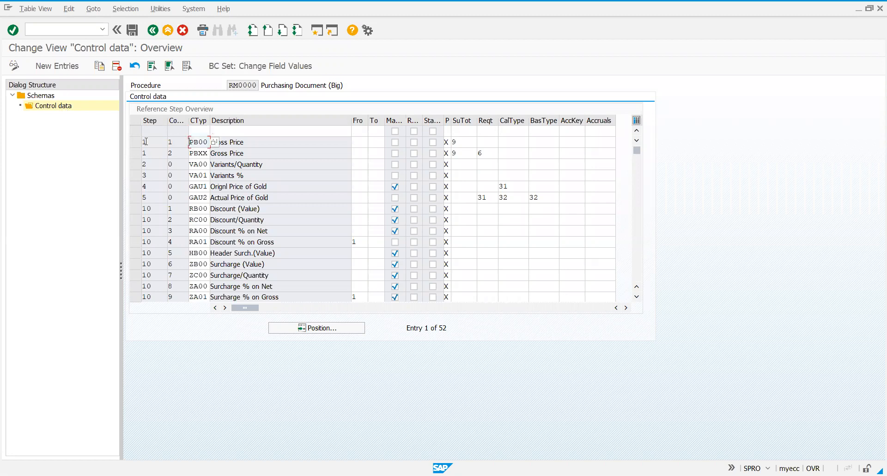
{"action": "left_click", "coordinate": [145, 141]}
{"action": "left_click", "coordinate": [200, 143]}
{"action": "left_click_drag", "start_coordinate": [412, 120], "coordinate": [500, 117]}
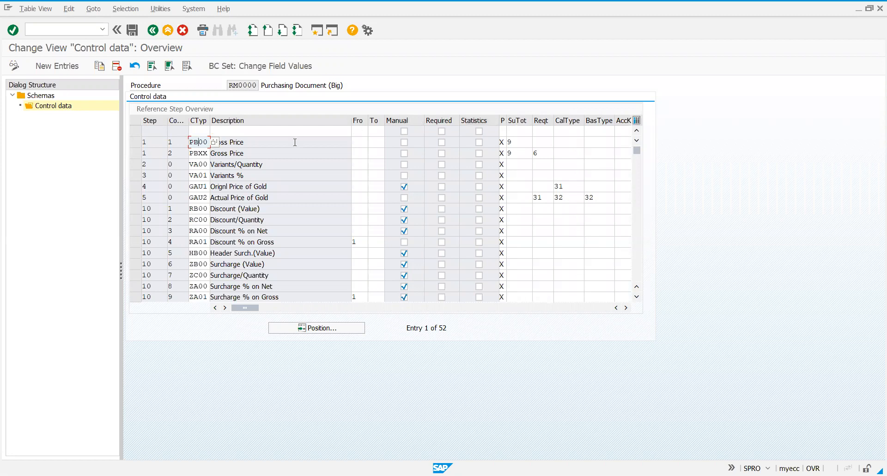
{"action": "left_click", "coordinate": [272, 142]}
{"action": "left_click", "coordinate": [521, 120]}
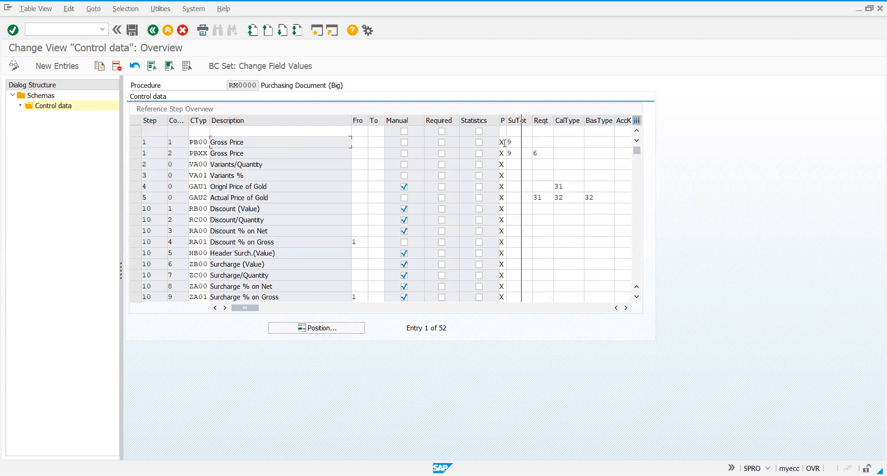
View the possible Print values for the PB00 Gross Price line and close the list without choosing one
{"action": "left_click", "coordinate": [504, 143]}
{"action": "left_click", "coordinate": [524, 142]}
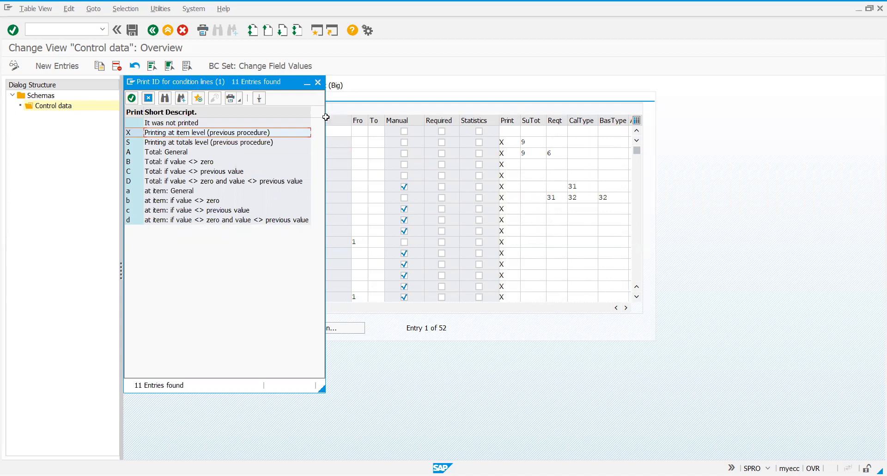
{"action": "left_click", "coordinate": [319, 83]}
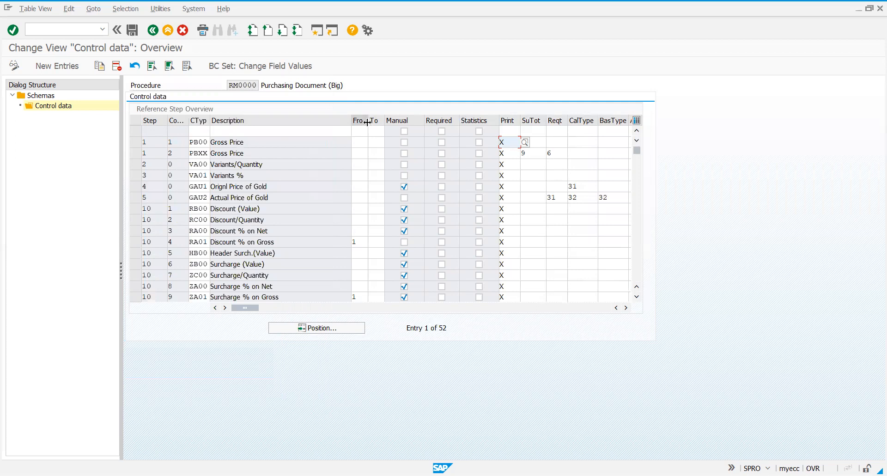
Widen the To column and compare the PB00 and PBXX Gross Price lines with RA01 Discount % on Gross
{"action": "left_click_drag", "start_coordinate": [371, 121], "coordinate": [426, 116]}
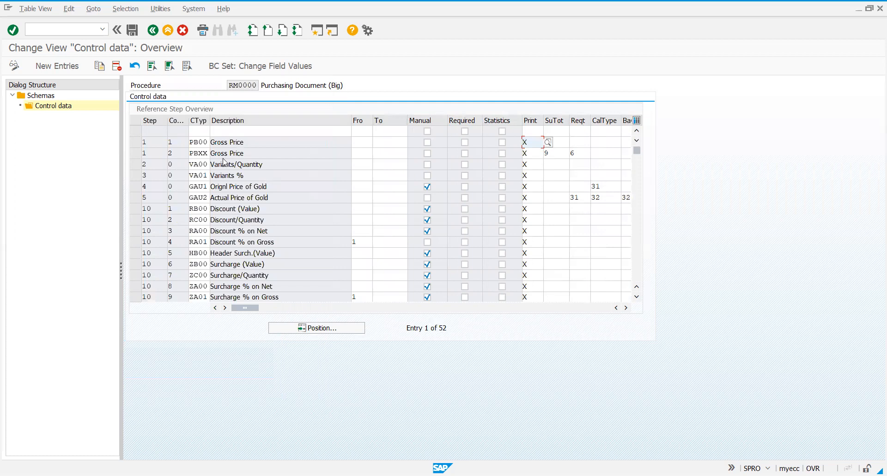
{"action": "left_click", "coordinate": [200, 144]}
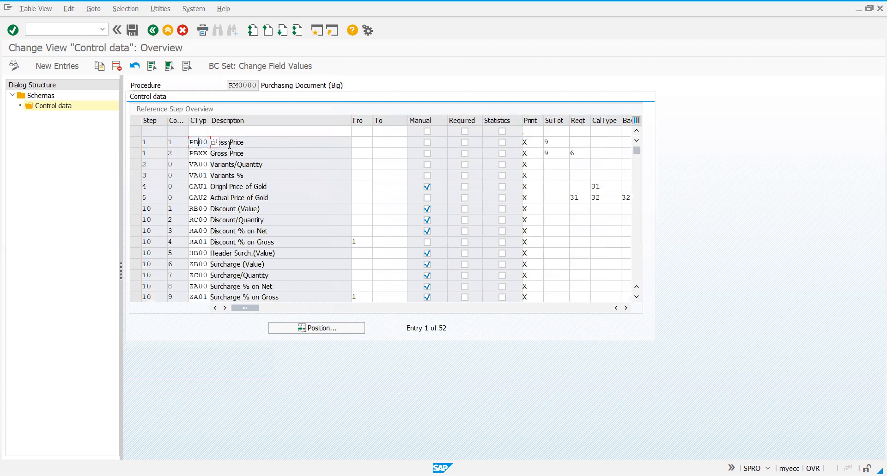
{"action": "left_click", "coordinate": [200, 153]}
{"action": "left_click", "coordinate": [200, 242]}
{"action": "left_click", "coordinate": [235, 242]}
{"action": "left_click", "coordinate": [259, 233]}
Examine the step number and the From value of the RA01 Discount % on Gross line
{"action": "left_click", "coordinate": [636, 297]}
{"action": "left_click", "coordinate": [637, 297]}
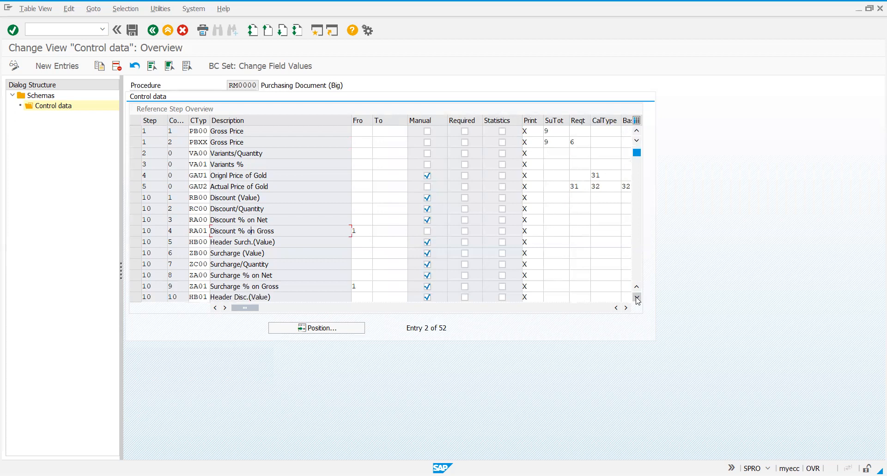
{"action": "left_click", "coordinate": [202, 220]}
{"action": "key", "text": "shift+Home"}
{"action": "left_click_drag", "start_coordinate": [160, 219], "coordinate": [138, 225]}
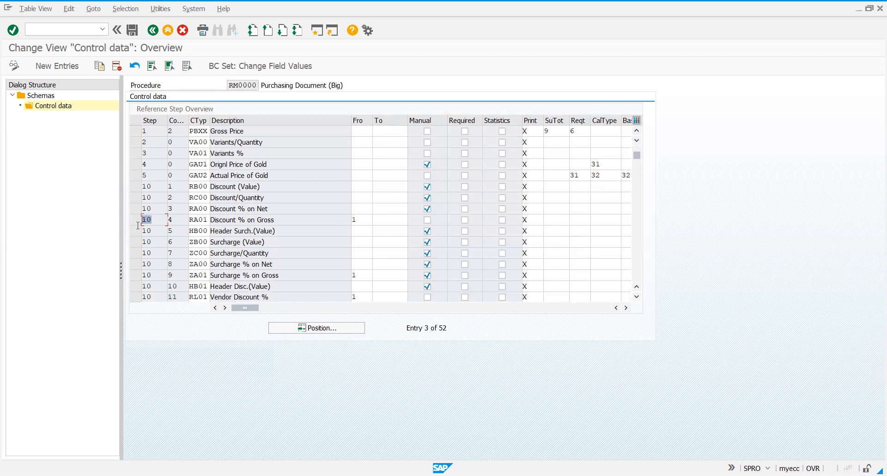
{"action": "left_click", "coordinate": [637, 297]}
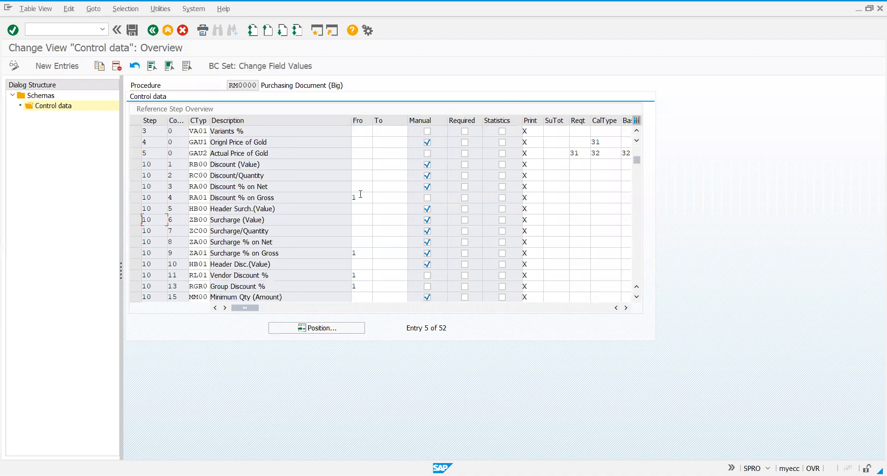
{"action": "left_click", "coordinate": [354, 197]}
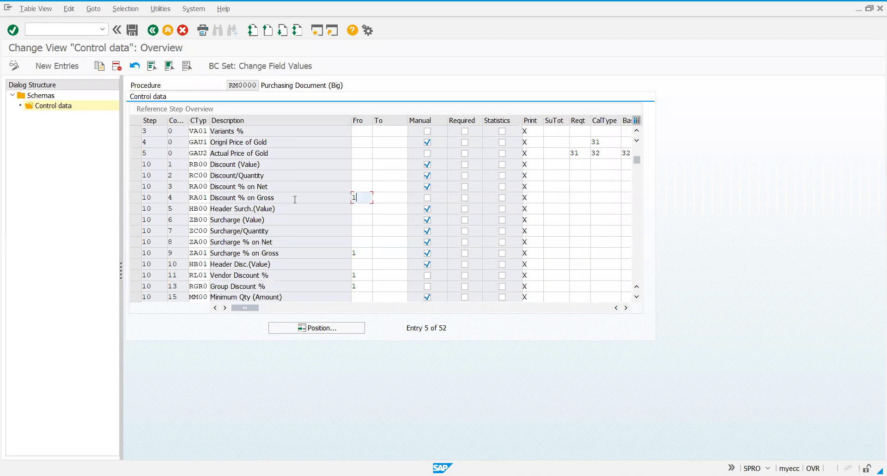
{"action": "left_click", "coordinate": [204, 197]}
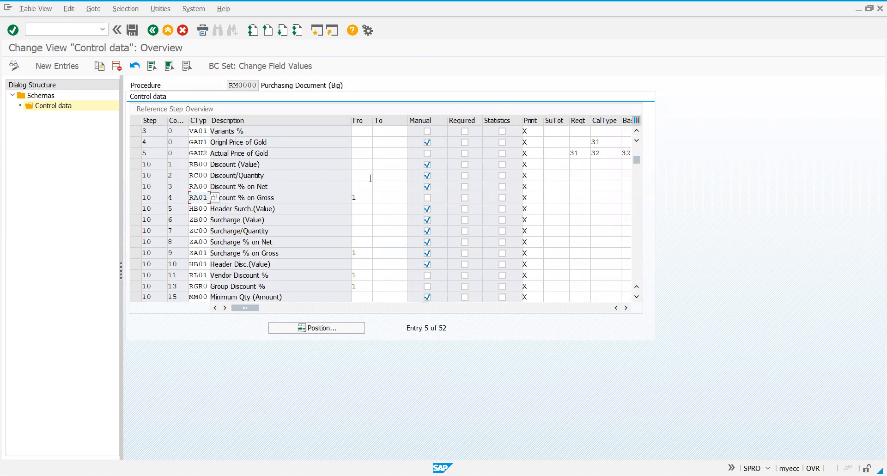
{"action": "left_click", "coordinate": [353, 199]}
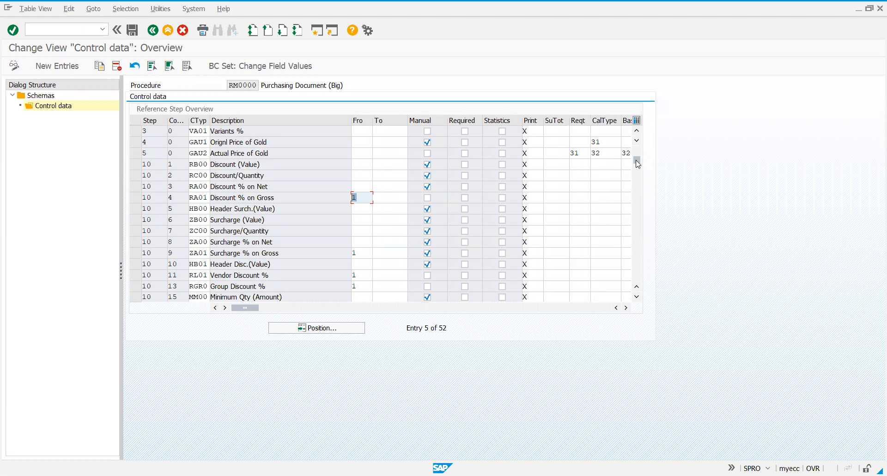
{"action": "scroll", "coordinate": [258, 142], "scroll_direction": "up", "scroll_amount": 2}
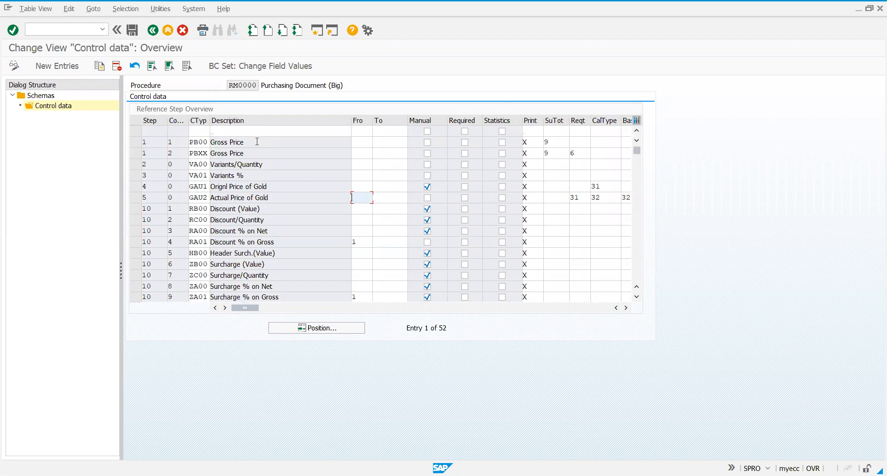
Compare the step number of the PB00 Gross Price line with the From step of RA01 Discount % on Gross
{"action": "left_click", "coordinate": [238, 142]}
{"action": "left_click", "coordinate": [151, 144]}
{"action": "left_click", "coordinate": [137, 144]}
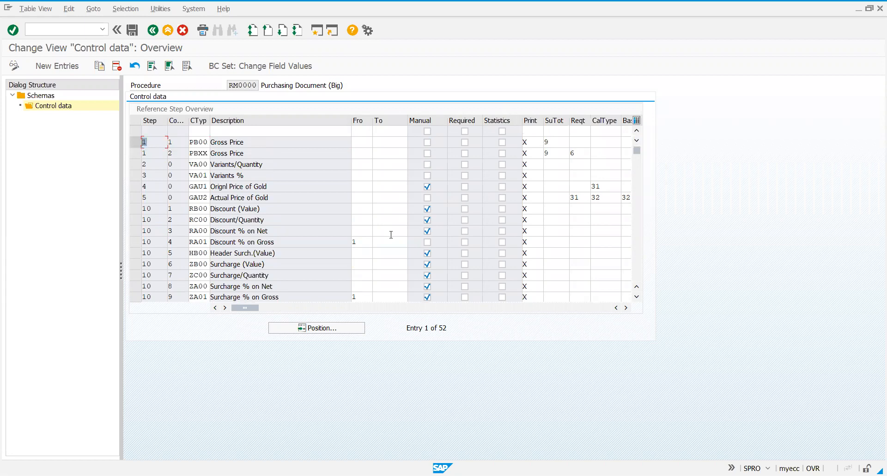
{"action": "left_click", "coordinate": [366, 243]}
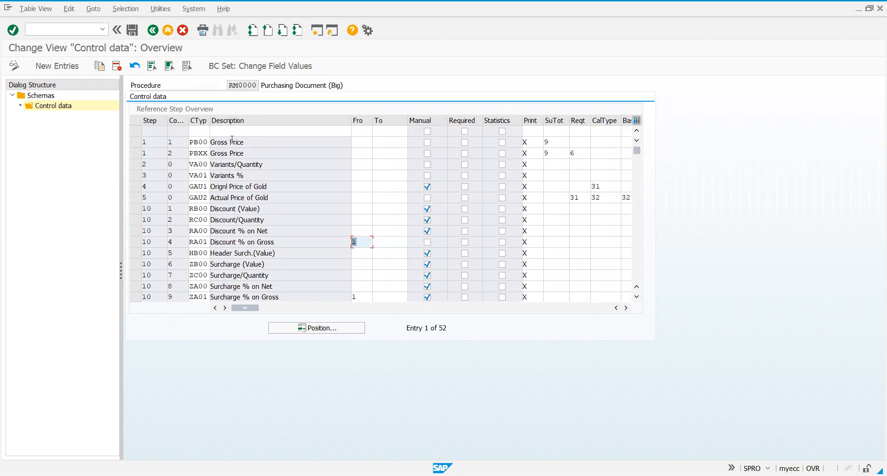
{"action": "left_click", "coordinate": [200, 142]}
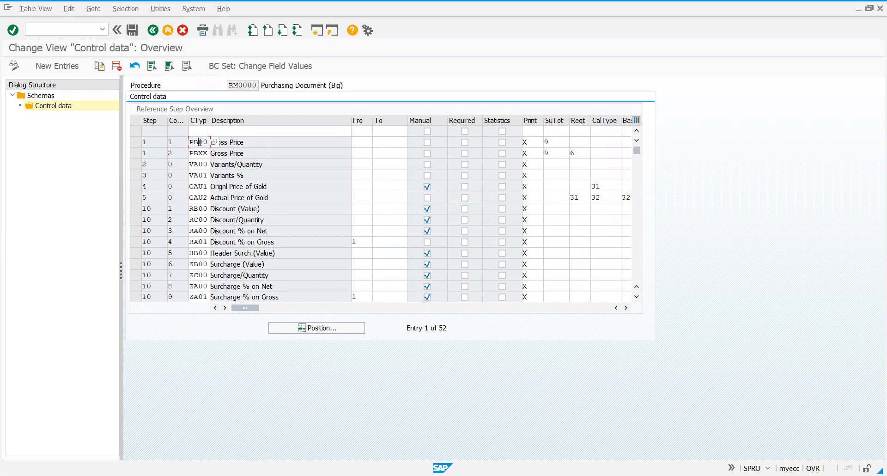
{"action": "left_click", "coordinate": [257, 242]}
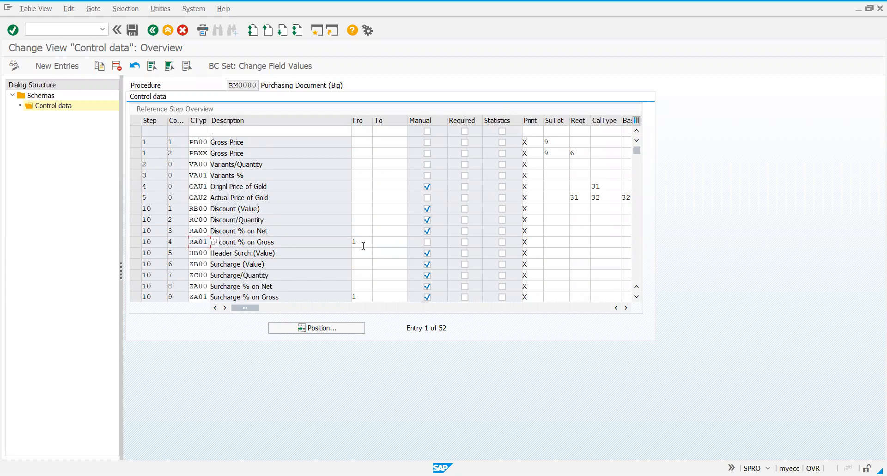
{"action": "left_click", "coordinate": [212, 142]}
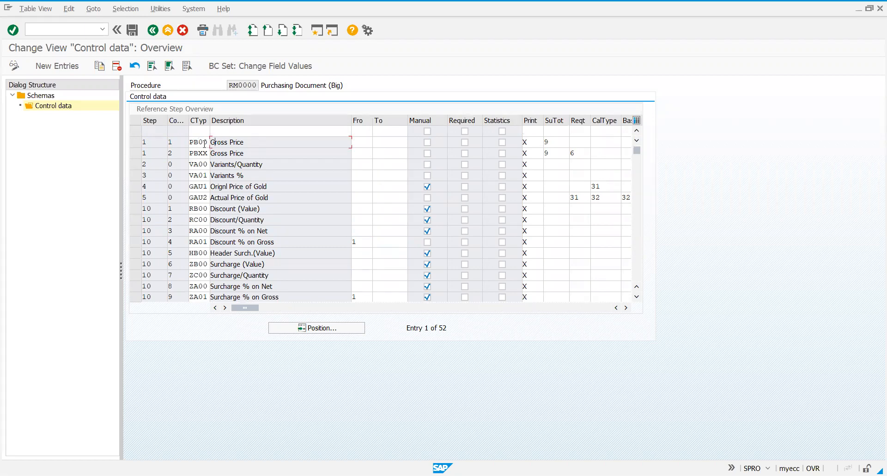
{"action": "left_click", "coordinate": [204, 241]}
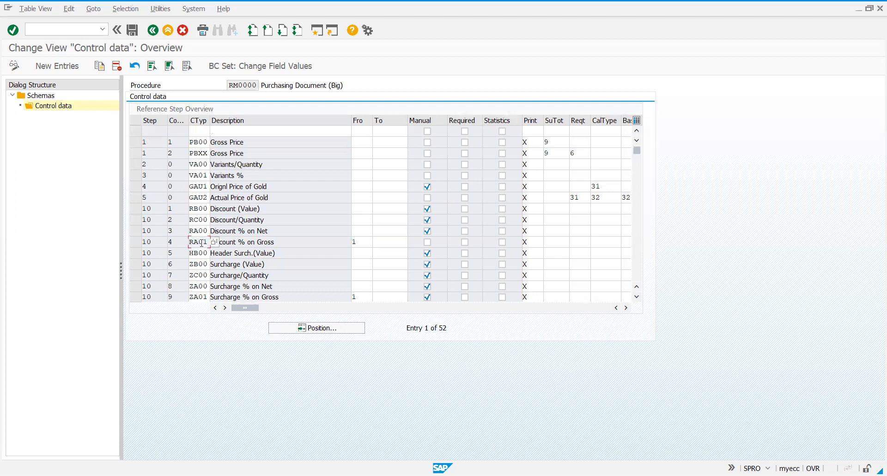
{"action": "left_click", "coordinate": [203, 142]}
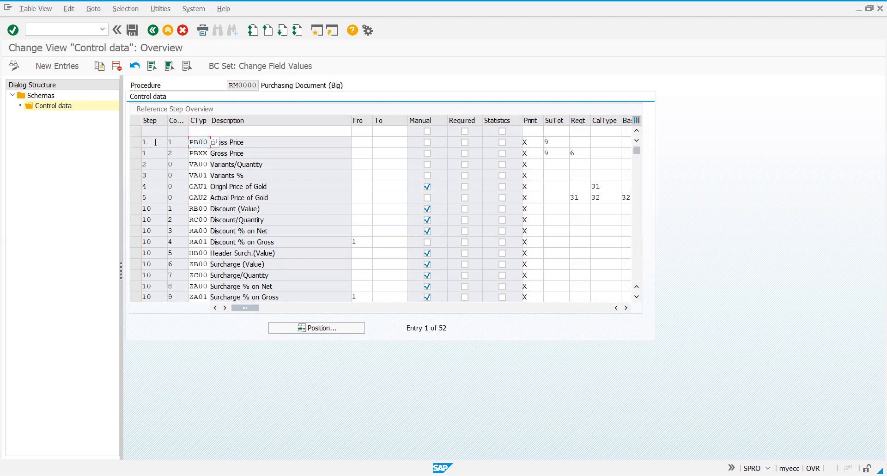
{"action": "left_click", "coordinate": [359, 241]}
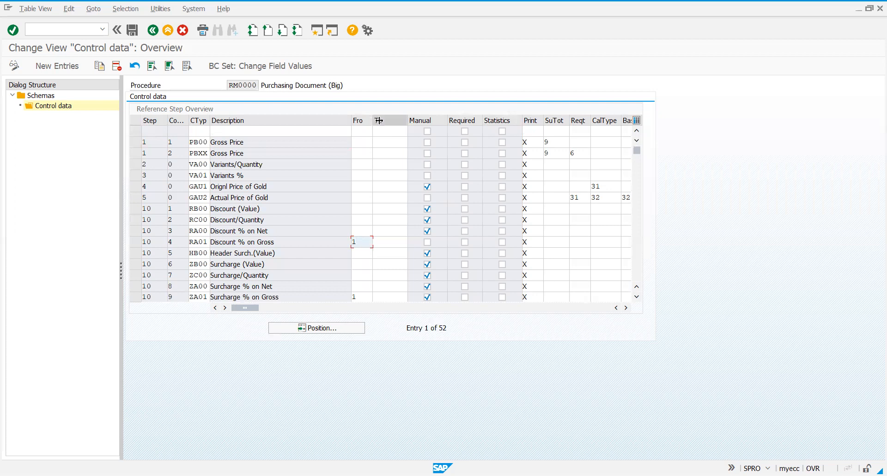
Widen the From column slightly and trace how RA01's From step refers back to the PB00 Gross Price line
{"action": "left_click_drag", "start_coordinate": [373, 121], "coordinate": [377, 121]}
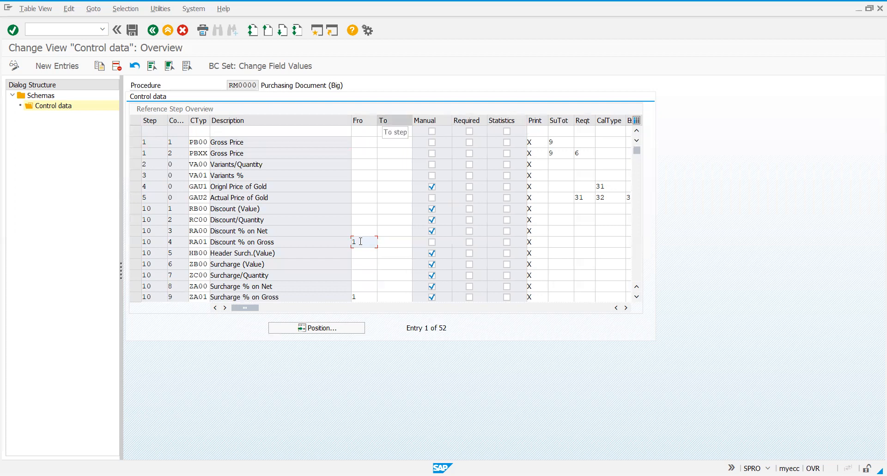
{"action": "left_click", "coordinate": [149, 143]}
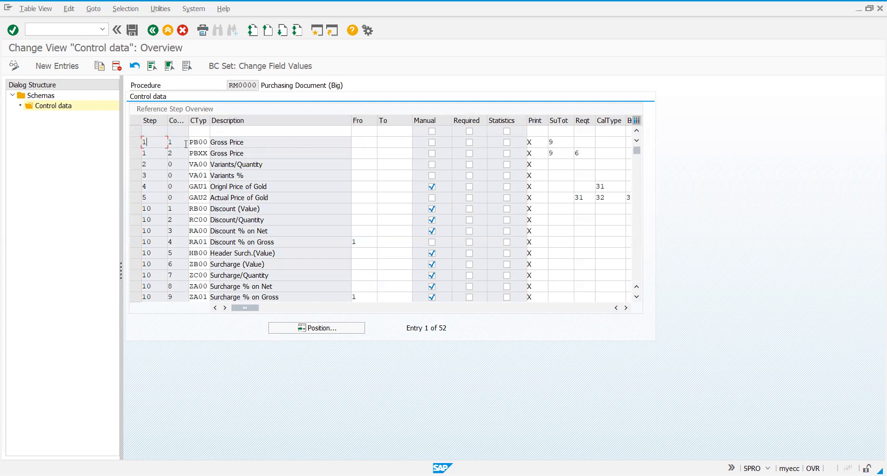
{"action": "left_click", "coordinate": [200, 143]}
{"action": "left_click", "coordinate": [233, 141]}
{"action": "left_click", "coordinate": [195, 140]}
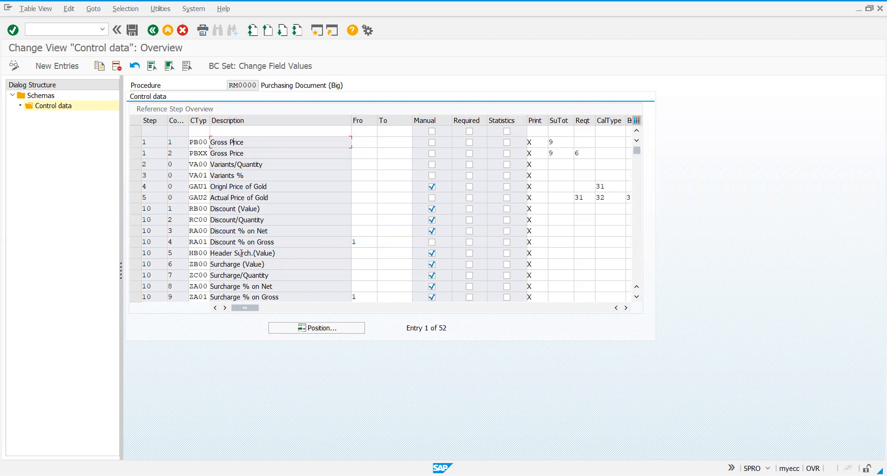
{"action": "left_click", "coordinate": [198, 238]}
{"action": "left_click", "coordinate": [235, 242]}
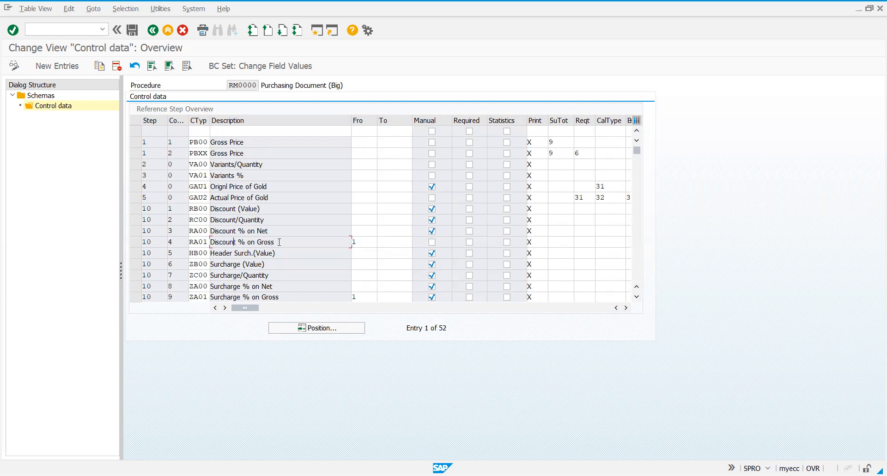
{"action": "double_click", "coordinate": [259, 242]}
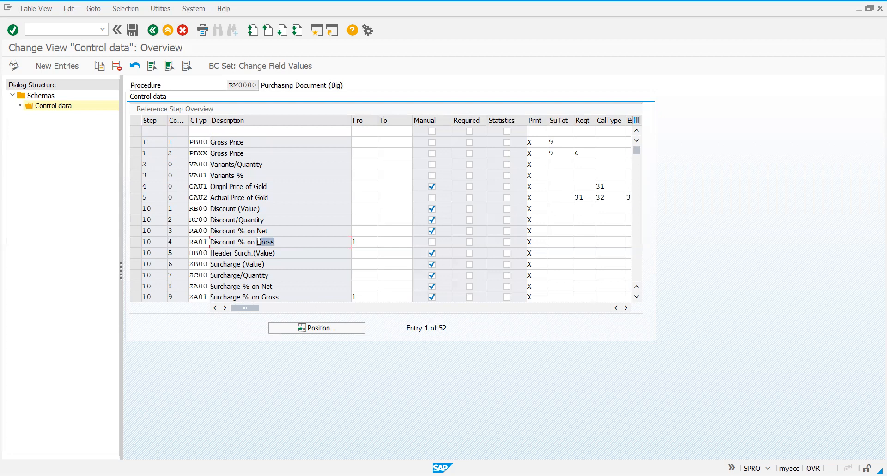
{"action": "left_click", "coordinate": [361, 242]}
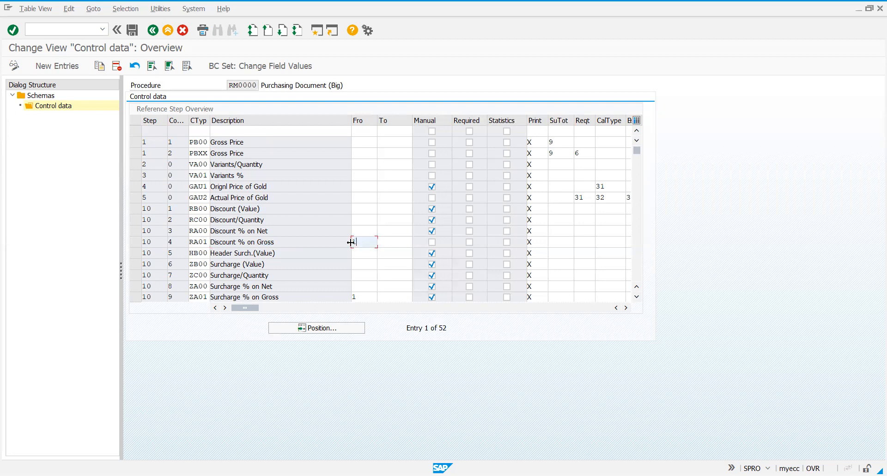
{"action": "type", "text": "1"}
{"action": "left_click", "coordinate": [226, 142]}
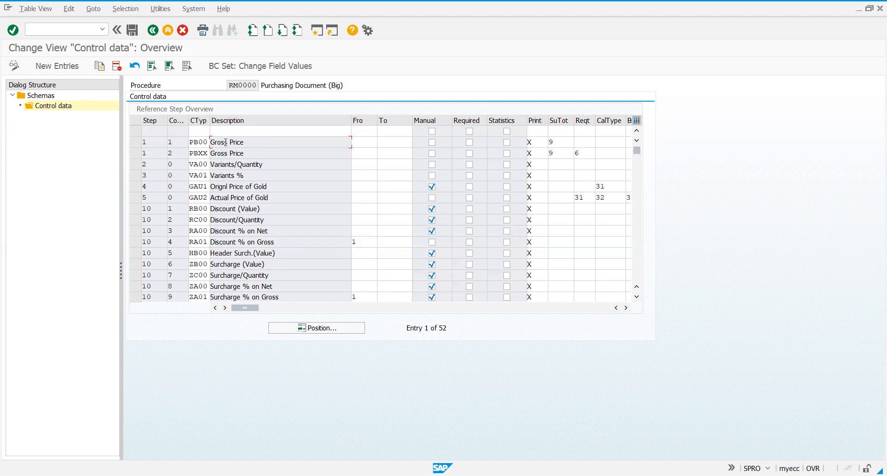
{"action": "left_click", "coordinate": [363, 241]}
{"action": "left_click_drag", "start_coordinate": [347, 242], "coordinate": [364, 236]}
{"action": "left_click", "coordinate": [145, 143]}
Find the Net incl. disc. line further down the schema and examine its step number and From value
{"action": "left_click", "coordinate": [635, 297]}
{"action": "left_click", "coordinate": [636, 297]}
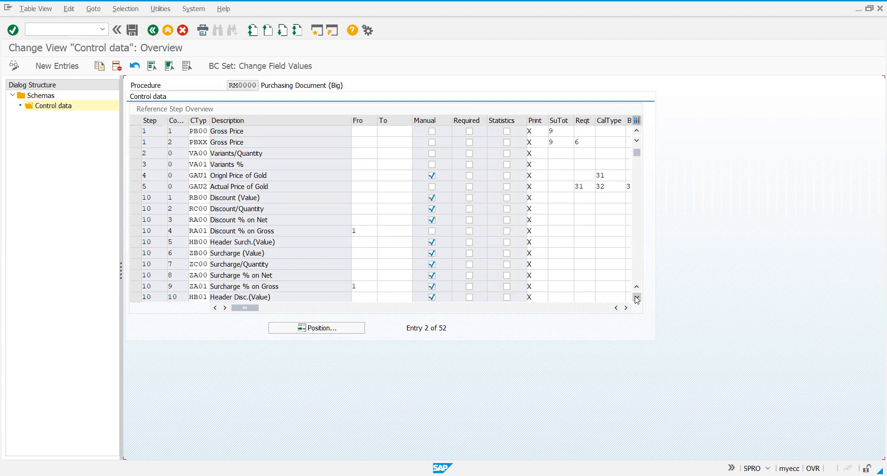
{"action": "left_click", "coordinate": [637, 297]}
{"action": "left_click", "coordinate": [637, 297]}
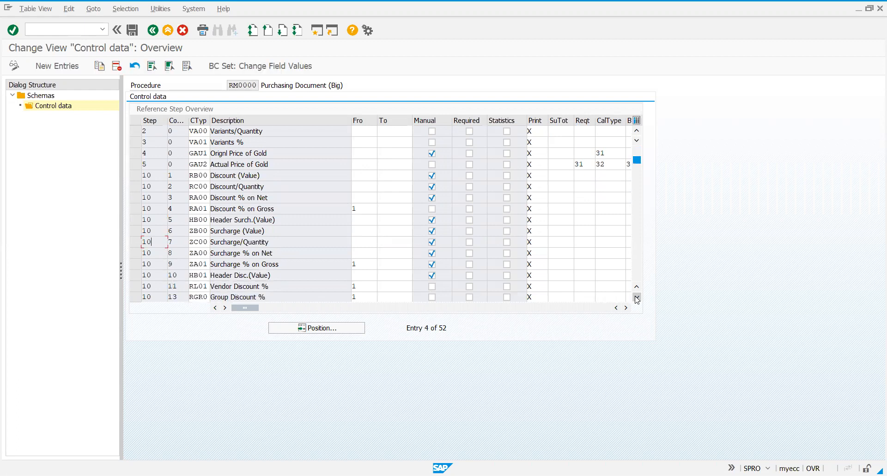
{"action": "left_click", "coordinate": [637, 297]}
{"action": "left_click_drag", "start_coordinate": [637, 163], "coordinate": [640, 191]}
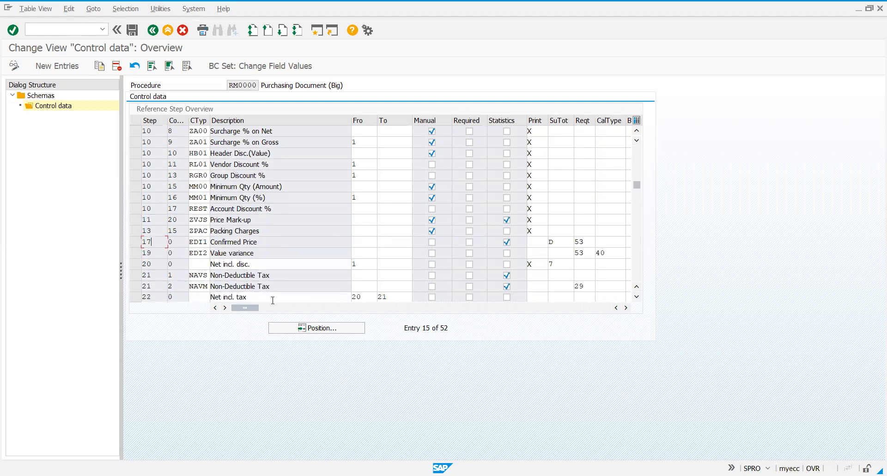
{"action": "double_click", "coordinate": [365, 295]}
{"action": "left_click", "coordinate": [328, 260]}
{"action": "double_click", "coordinate": [353, 262]}
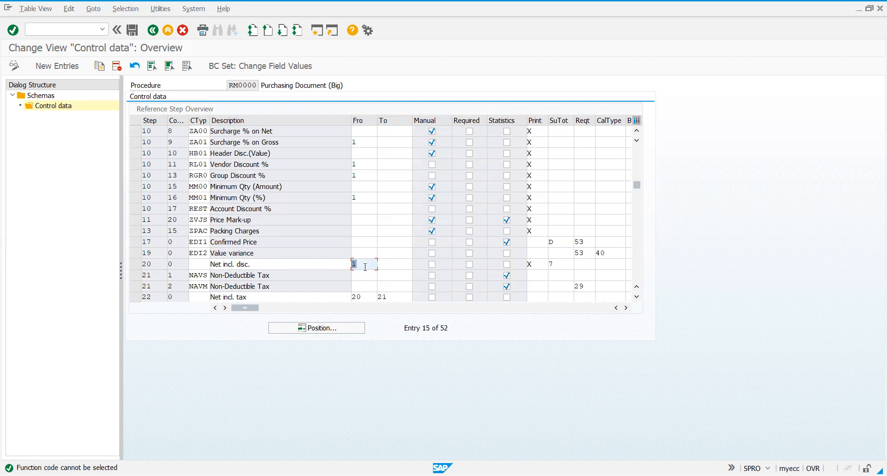
{"action": "left_click", "coordinate": [149, 271]}
{"action": "left_click", "coordinate": [151, 261]}
{"action": "left_click", "coordinate": [240, 263]}
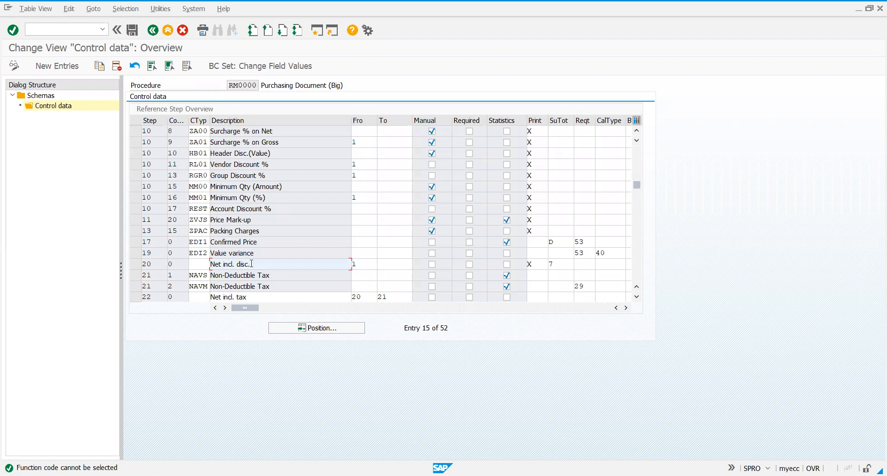
Examine the From and To step range of the Net incl. tax line
{"action": "left_click", "coordinate": [381, 298]}
{"action": "left_click", "coordinate": [425, 302]}
{"action": "left_click", "coordinate": [393, 295]}
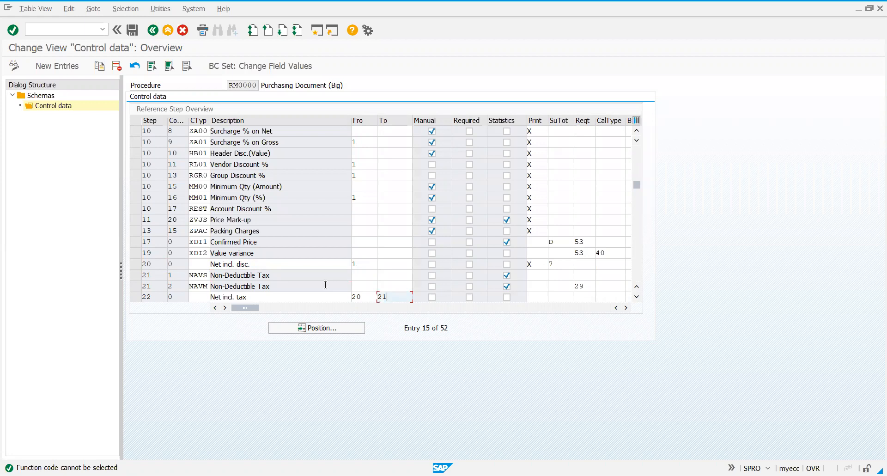
{"action": "left_click", "coordinate": [367, 297]}
{"action": "left_click", "coordinate": [387, 299]}
{"action": "left_click", "coordinate": [368, 298]}
{"action": "left_click", "coordinate": [393, 297]}
{"action": "left_click", "coordinate": [368, 297]}
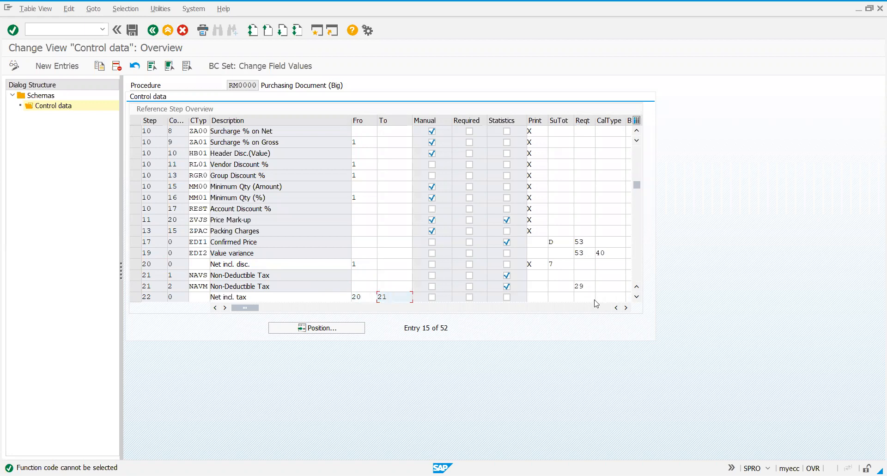
Examine the From and To steps of the Freight, Accruals and Customs lines against the Net incl. disc. and Net incl. tax lines
{"action": "left_click", "coordinate": [636, 300]}
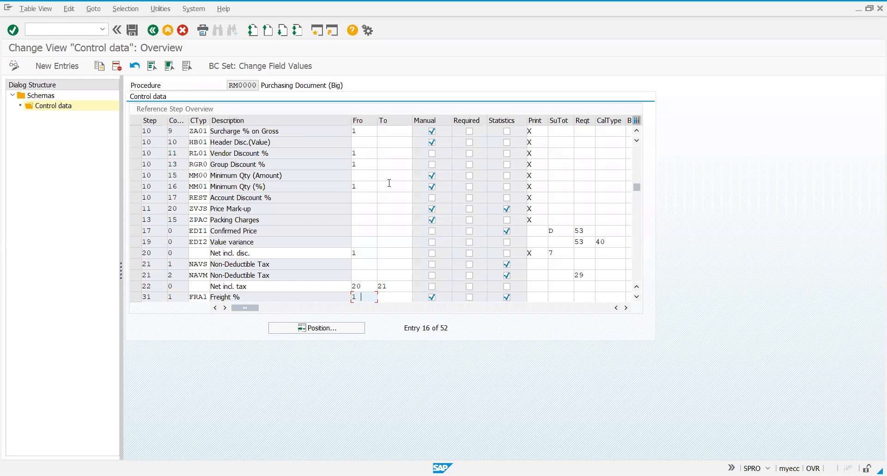
{"action": "left_click", "coordinate": [636, 298]}
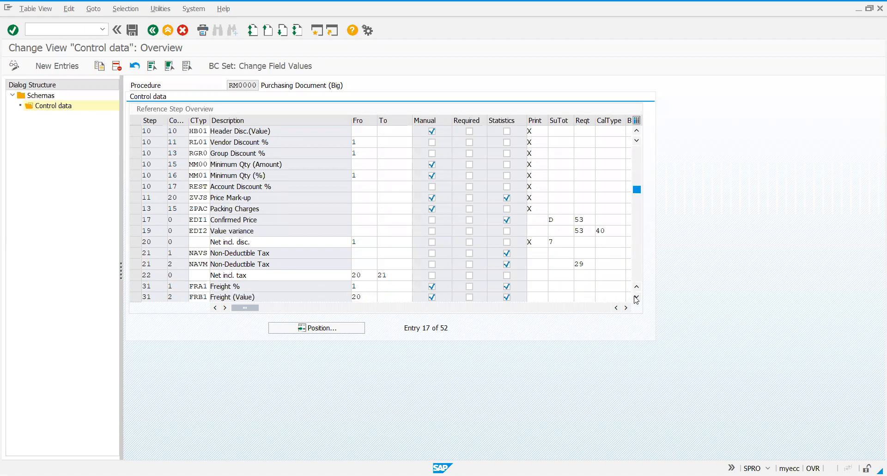
{"action": "left_click", "coordinate": [636, 298]}
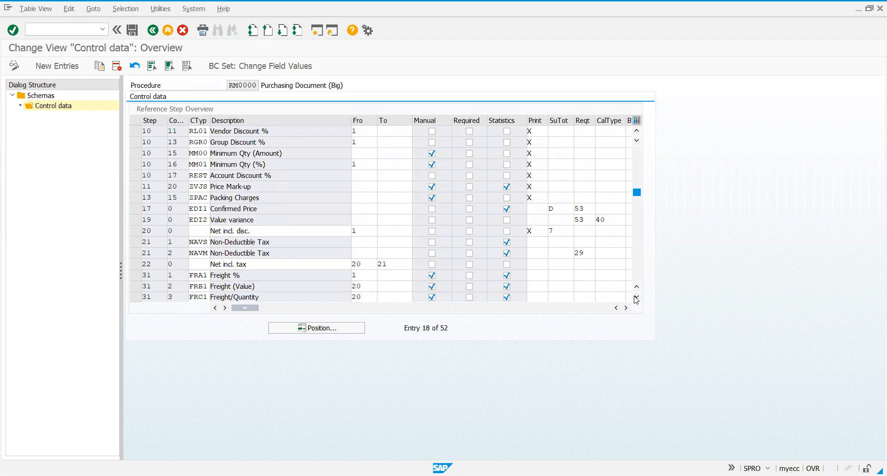
{"action": "left_click", "coordinate": [636, 298]}
{"action": "left_click", "coordinate": [636, 298]}
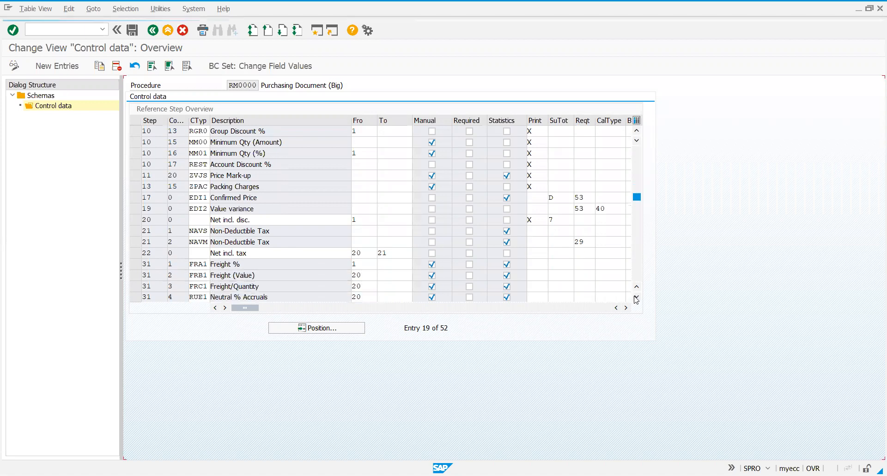
{"action": "scroll", "coordinate": [271, 197], "scroll_direction": "down", "scroll_amount": 2}
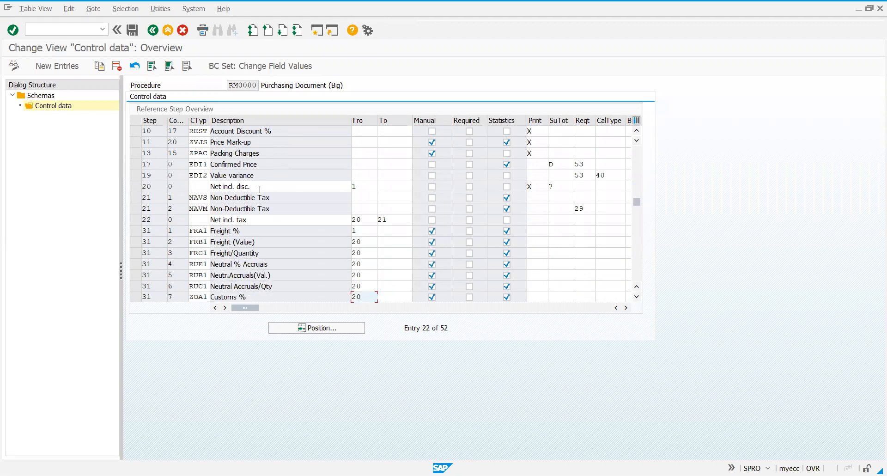
{"action": "left_click", "coordinate": [260, 188]}
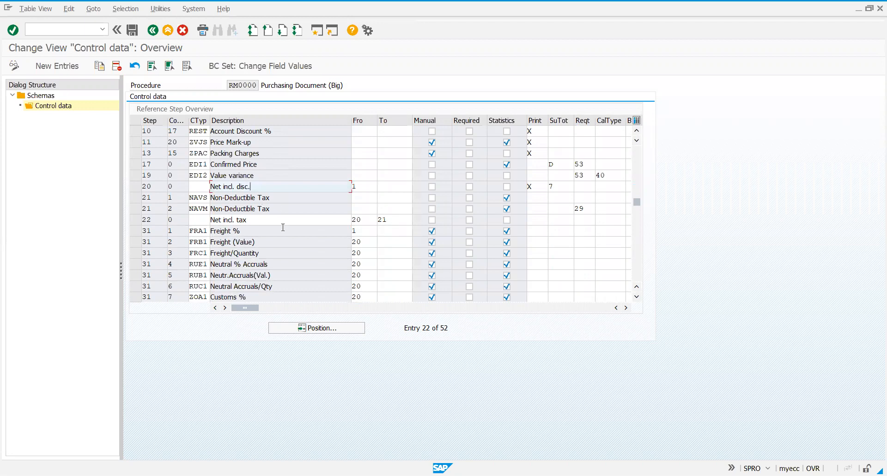
{"action": "double_click", "coordinate": [383, 220]}
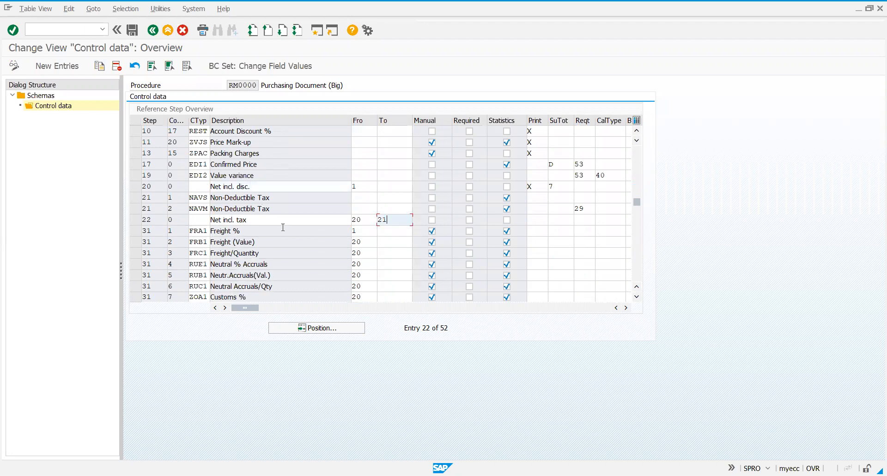
{"action": "left_click", "coordinate": [637, 297]}
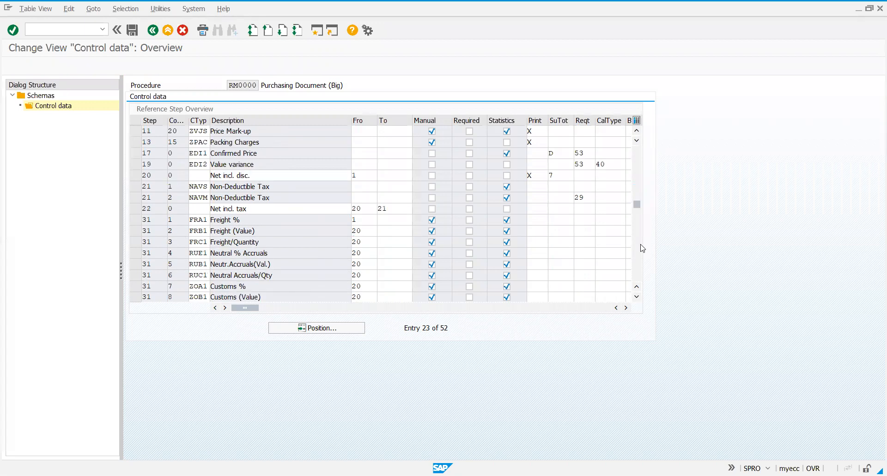
{"action": "scroll", "coordinate": [640, 158], "scroll_direction": "down", "scroll_amount": 2}
{"action": "left_click", "coordinate": [638, 186]}
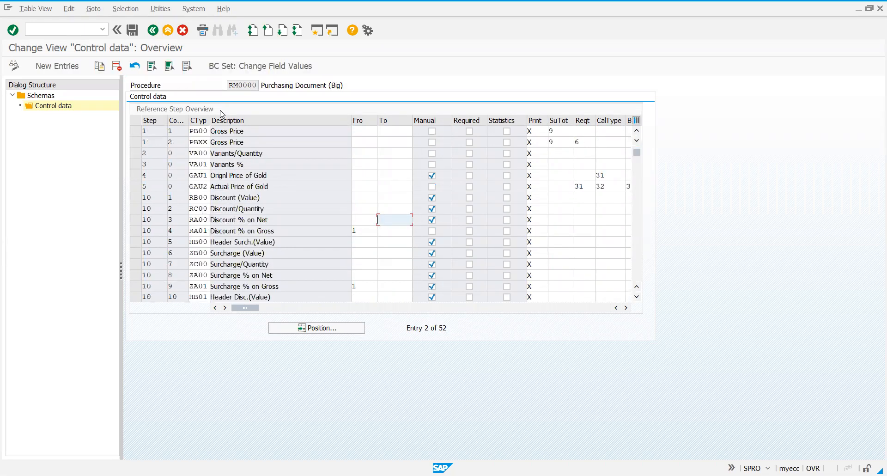
{"action": "left_click", "coordinate": [636, 131]}
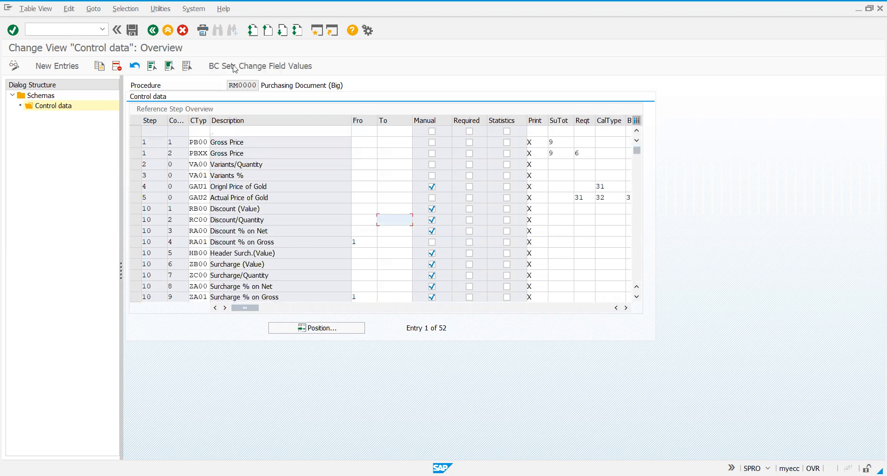
Leave the RM0000 control data and reopen the Define Calculation Schema activity from the implementation guide
{"action": "left_click", "coordinate": [153, 31]}
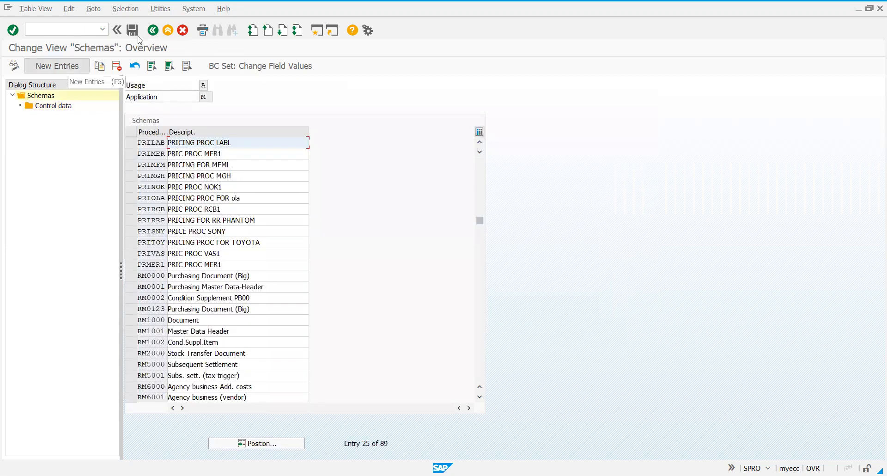
{"action": "left_click", "coordinate": [152, 31]}
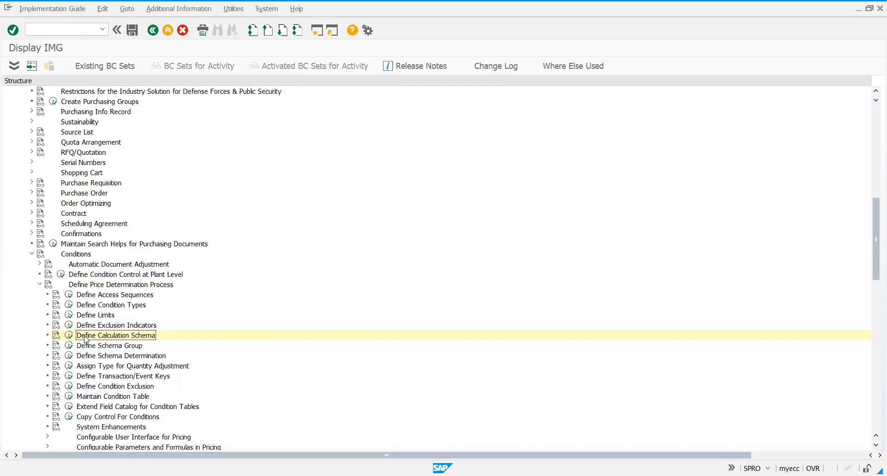
{"action": "left_click", "coordinate": [69, 336]}
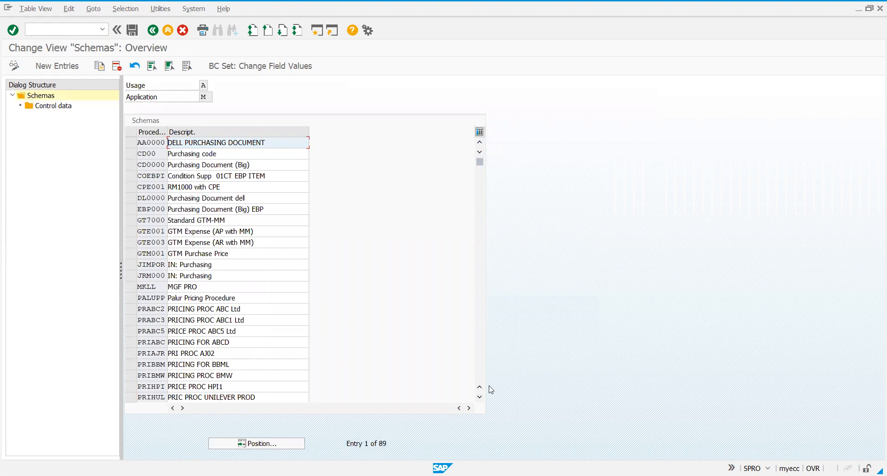
Look through the existing purchasing schemas and return to the first one in the list
{"action": "scroll", "coordinate": [491, 389], "scroll_direction": "down", "scroll_amount": 1}
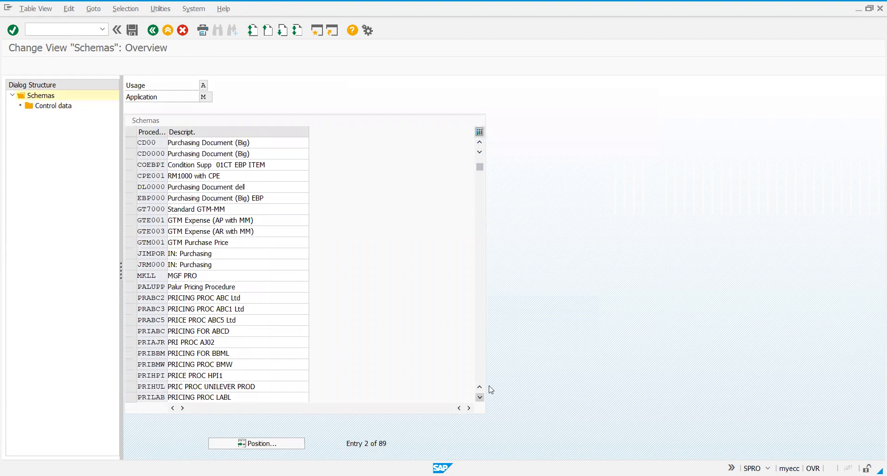
{"action": "scroll", "coordinate": [491, 389], "scroll_direction": "down", "scroll_amount": 2}
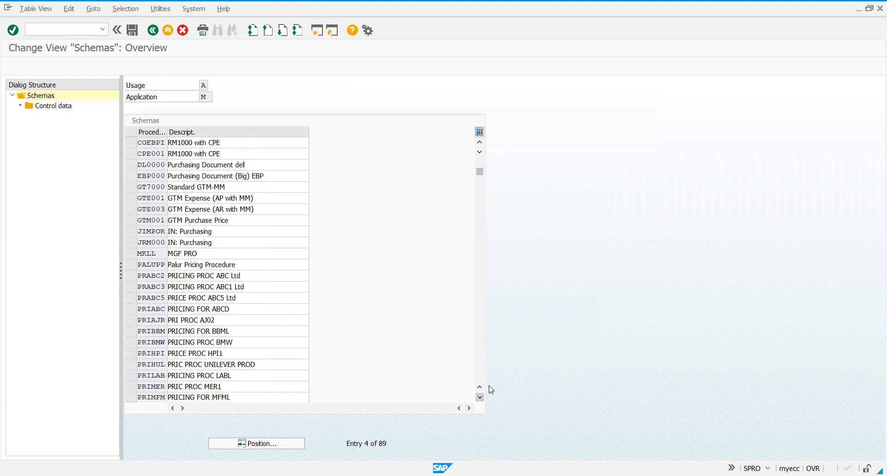
{"action": "scroll", "coordinate": [490, 389], "scroll_direction": "down", "scroll_amount": 3}
{"action": "scroll", "coordinate": [224, 230], "scroll_direction": "down", "scroll_amount": 1}
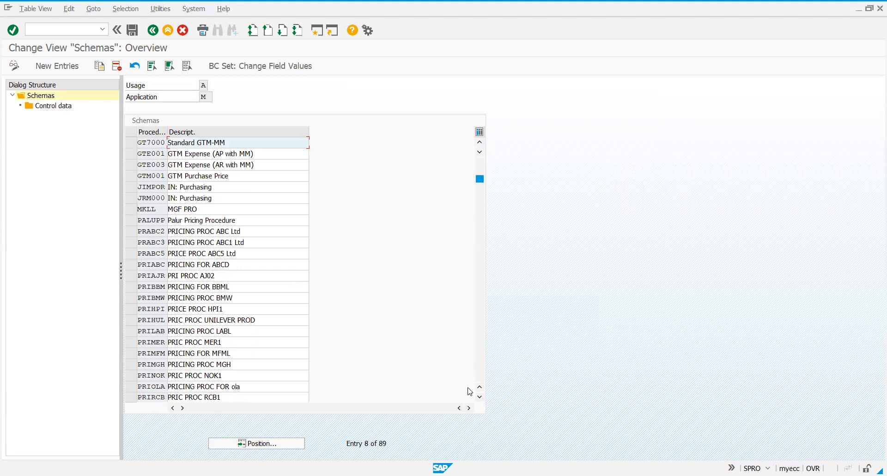
{"action": "scroll", "coordinate": [470, 391], "scroll_direction": "down", "scroll_amount": 1}
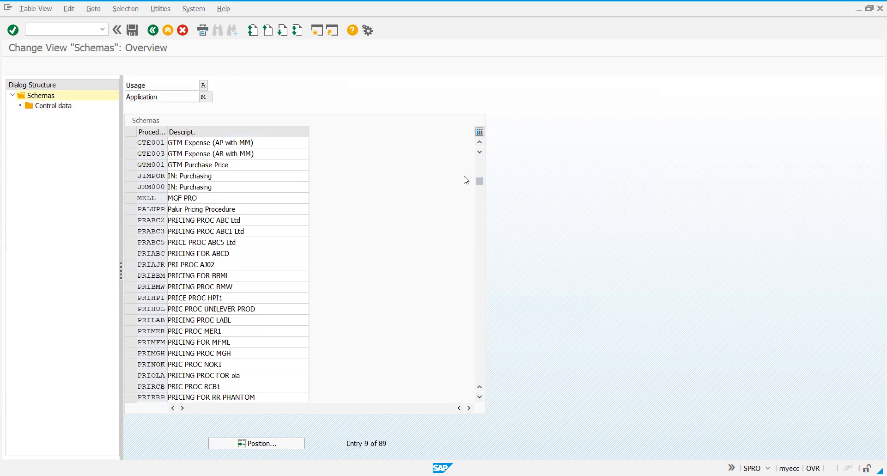
{"action": "left_click_drag", "start_coordinate": [480, 184], "coordinate": [432, 115]}
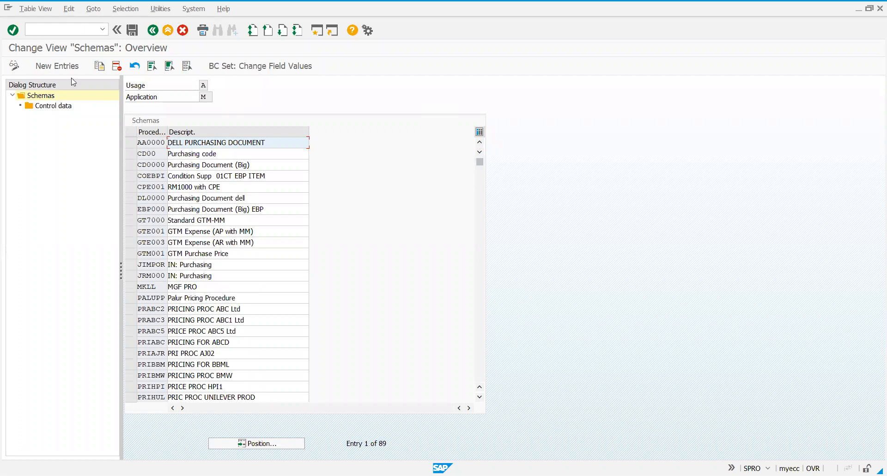
Start a new calculation schema entry with the procedure code YIPO1
{"action": "left_click", "coordinate": [60, 67]}
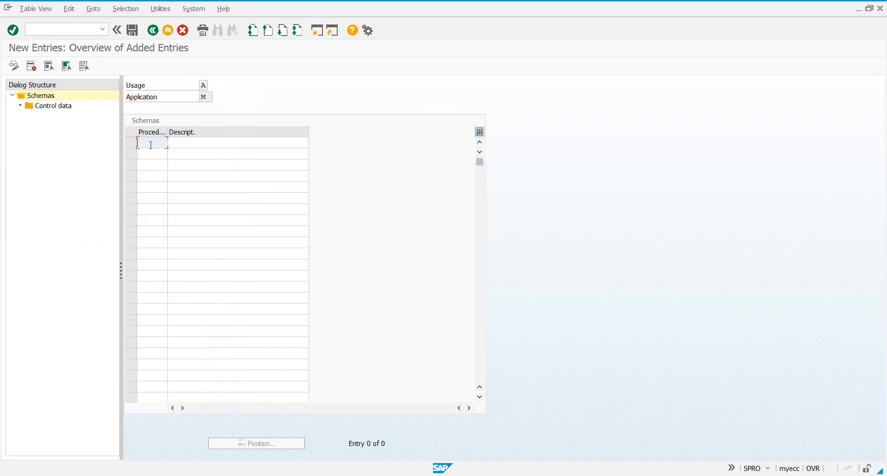
{"action": "type", "text": "Y"}
{"action": "type", "text": "I"}
{"action": "type", "text": "EO"}
{"action": "type", "text": "!"}
{"action": "key", "text": "BackSpace"}
{"action": "type", "text": "1"}
Describe the YIPO1 schema as "YIPL Pricing Pro.1" and save it to the Ipsi Project-2 AR customizing request
{"action": "left_click", "coordinate": [180, 144]}
{"action": "type", "text": "YIP"}
{"action": "type", "text": " Pr"}
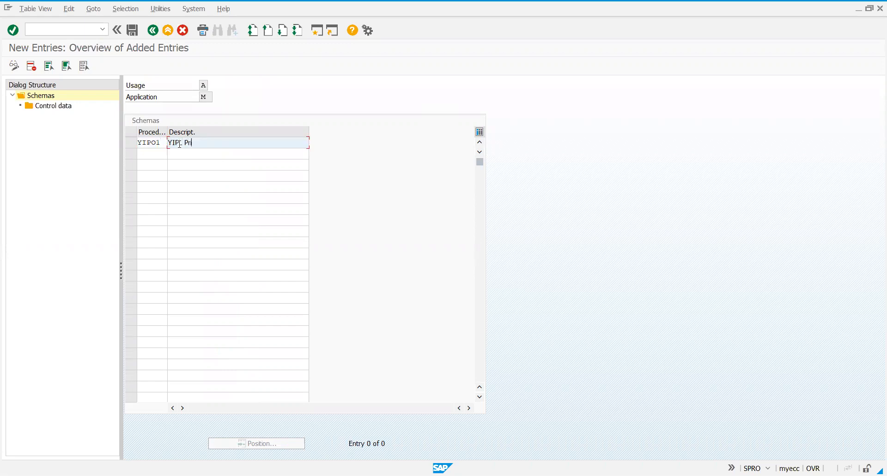
{"action": "type", "text": "icing Pro.1"}
{"action": "key", "text": "Return"}
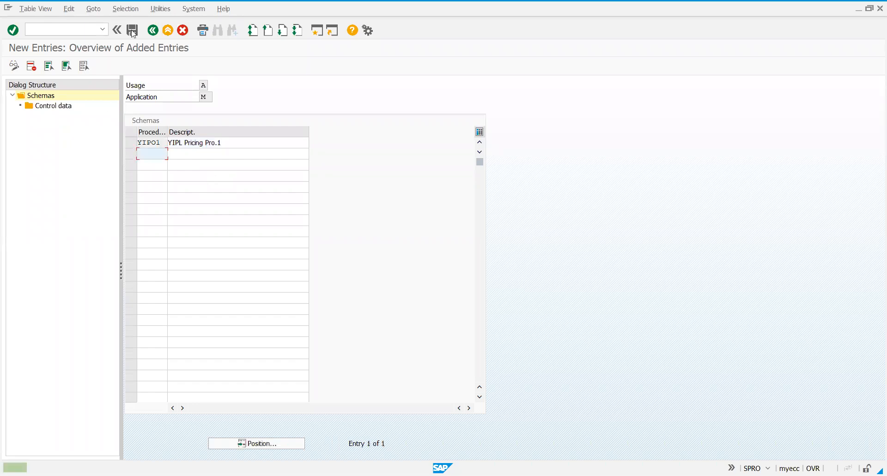
{"action": "left_click", "coordinate": [133, 31]}
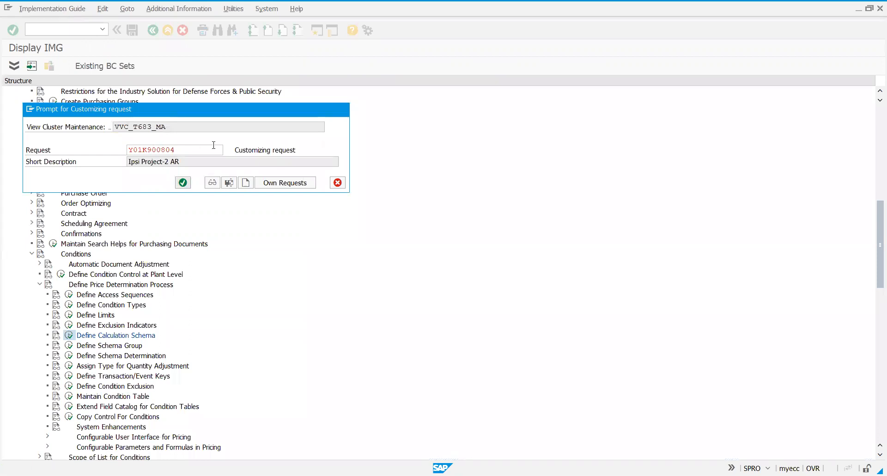
{"action": "key", "text": "Return"}
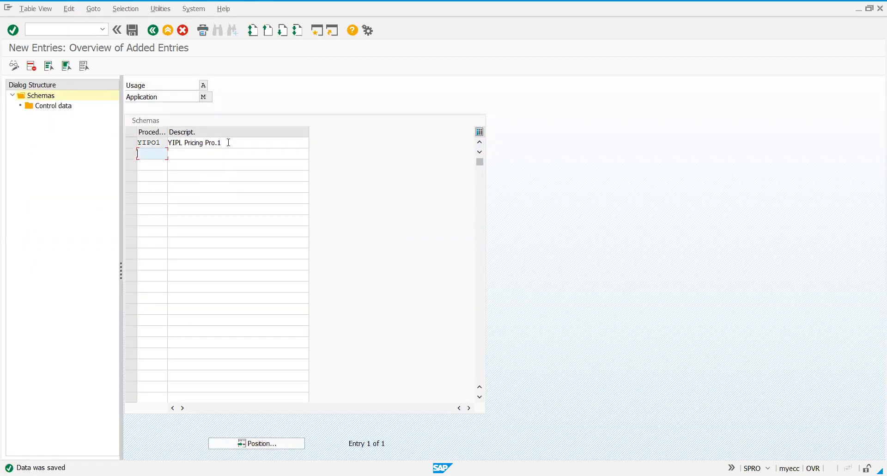
Open the control data of the YIPO1 schema and start adding new entries
{"action": "left_click", "coordinate": [128, 143]}
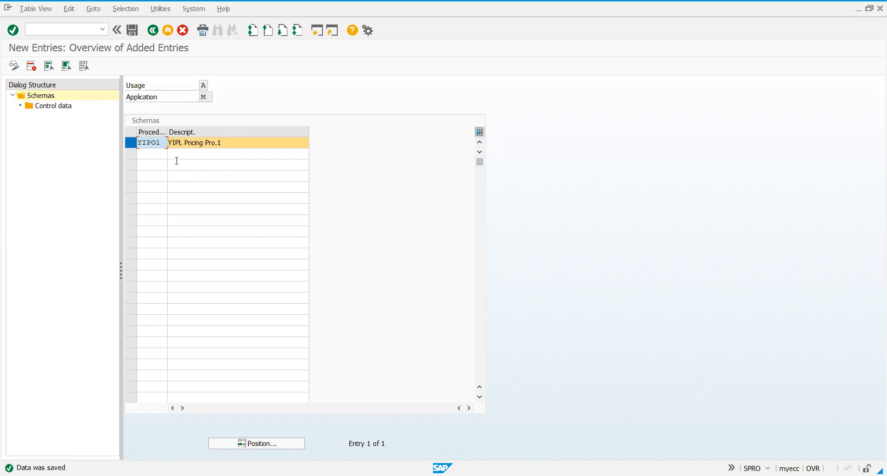
{"action": "double_click", "coordinate": [63, 109]}
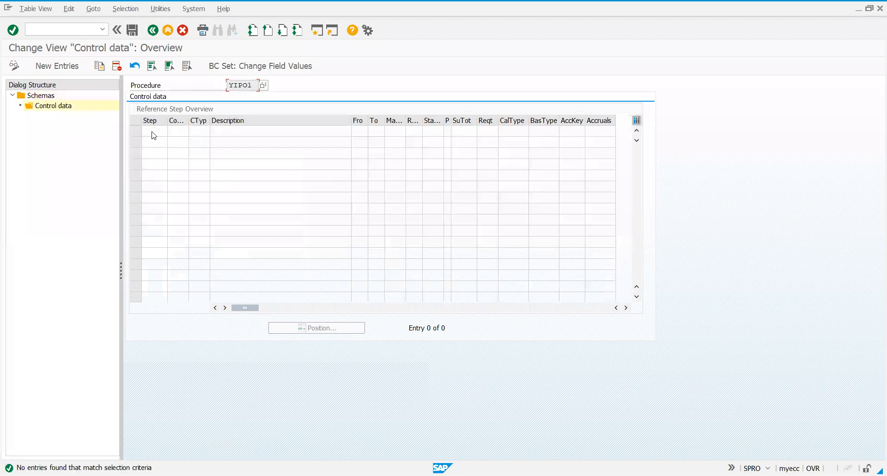
{"action": "left_click", "coordinate": [68, 72]}
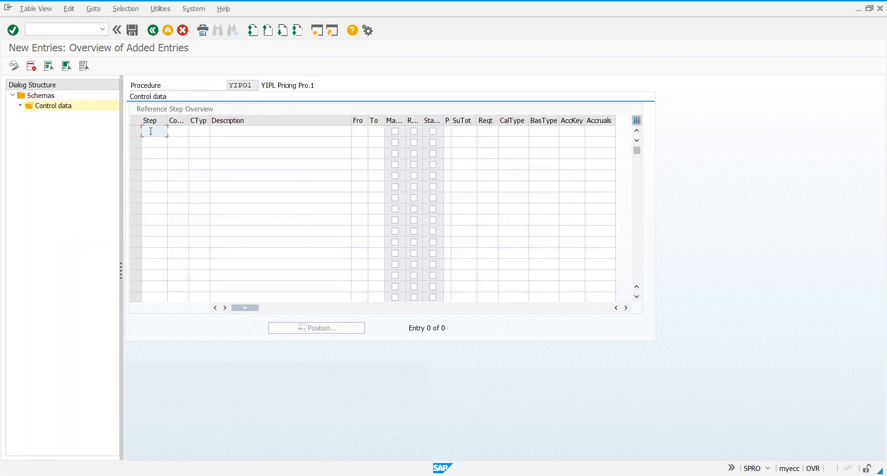
Enter step 1 with condition type YIGP in the control data, widening the Counter column to show its full heading
{"action": "type", "text": "1"}
{"action": "key", "text": "Tab"}
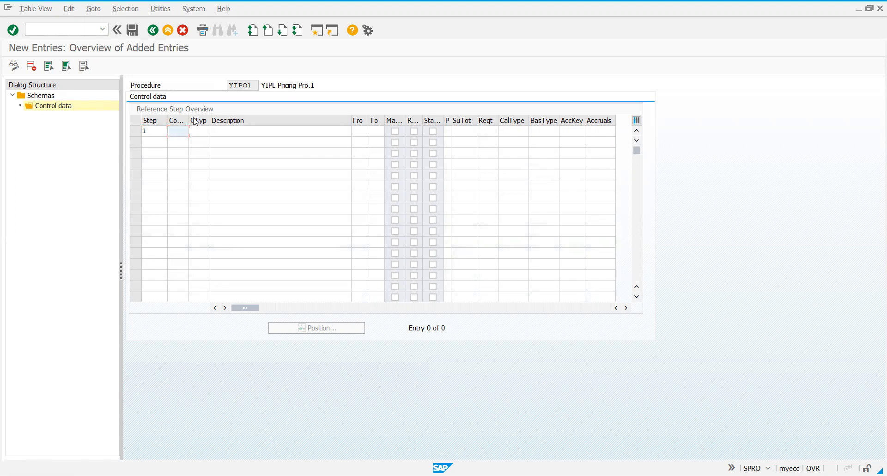
{"action": "mouse_move", "coordinate": [189, 121]}
{"action": "left_mouse_down"}
{"action": "mouse_move", "coordinate": [229, 121]}
{"action": "mouse_move", "coordinate": [199, 122]}
{"action": "left_mouse_up"}
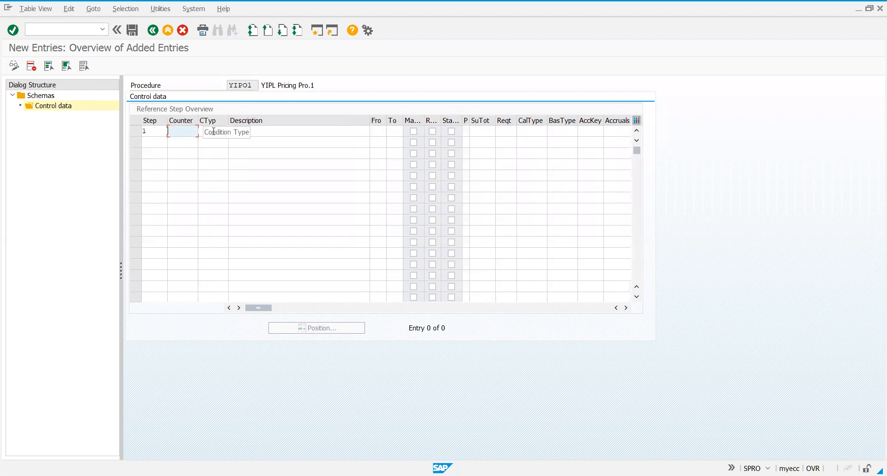
{"action": "left_click", "coordinate": [213, 131]}
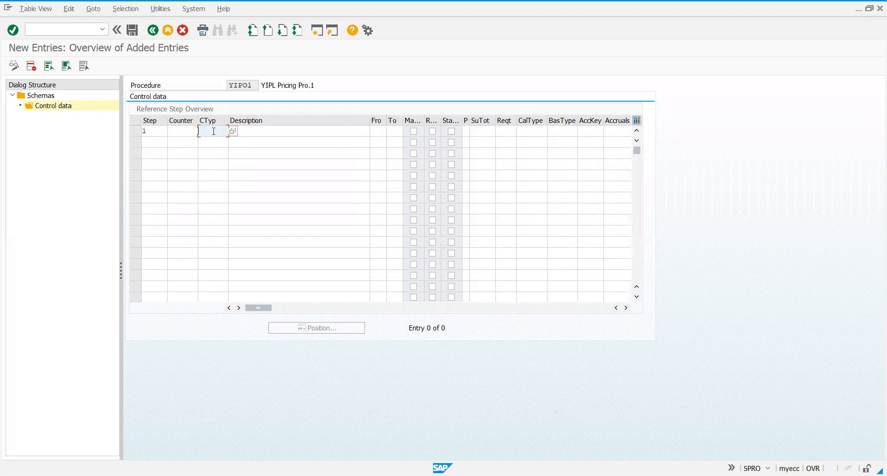
{"action": "type", "text": "YIGP"}
Add step 2 with condition type YIDP and From step 1
{"action": "left_click", "coordinate": [159, 147]}
{"action": "type", "text": "2"}
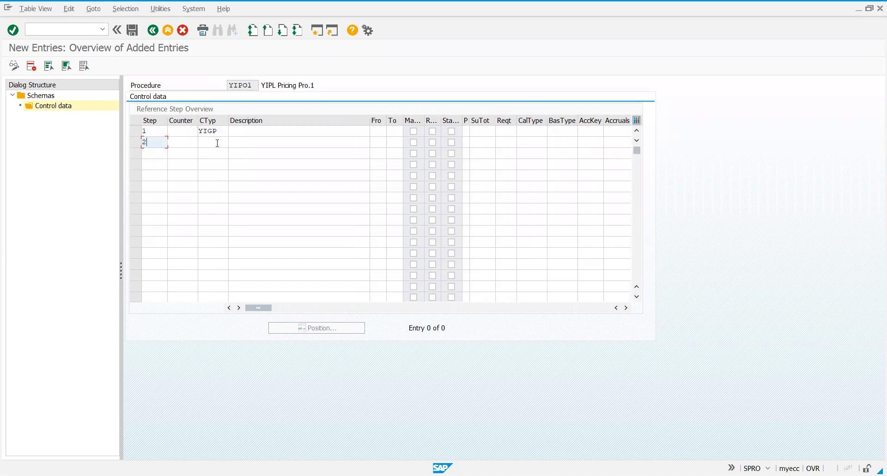
{"action": "left_click", "coordinate": [217, 143]}
{"action": "type", "text": "YI"}
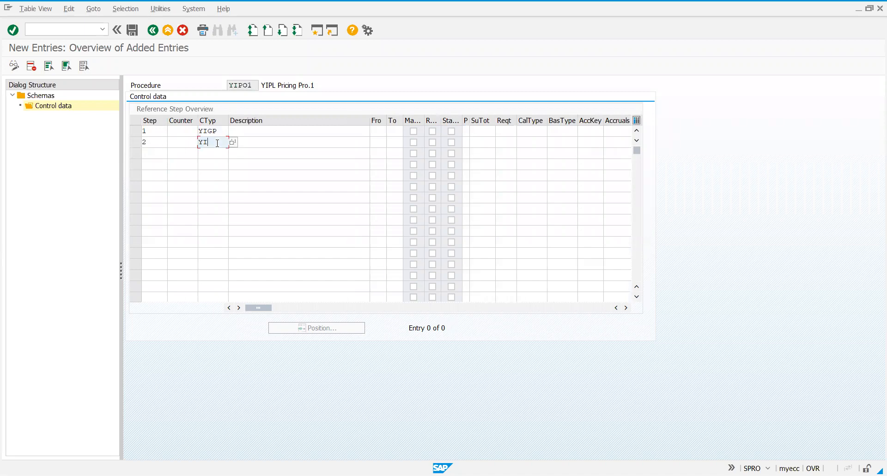
{"action": "type", "text": "DP"}
{"action": "left_click", "coordinate": [380, 144]}
{"action": "type", "text": "1"}
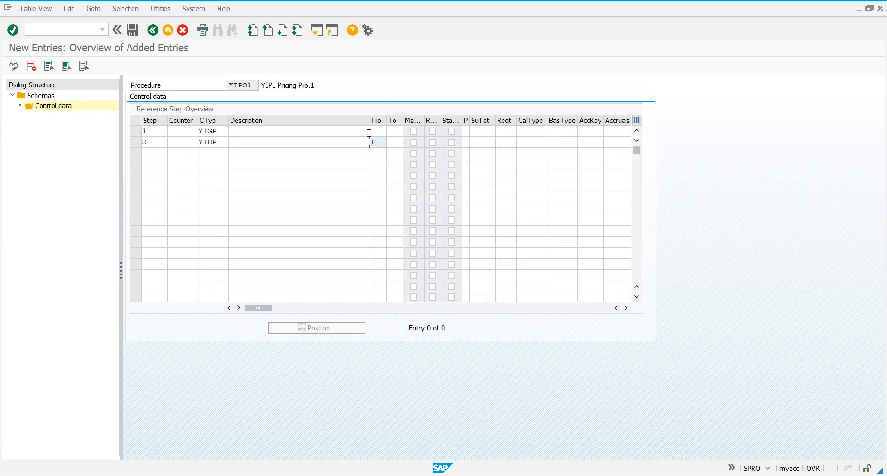
Add step 3 described as "Net Price" without a condition type, calculated from step 1 to step 2
{"action": "left_click", "coordinate": [148, 153]}
{"action": "type", "text": "3"}
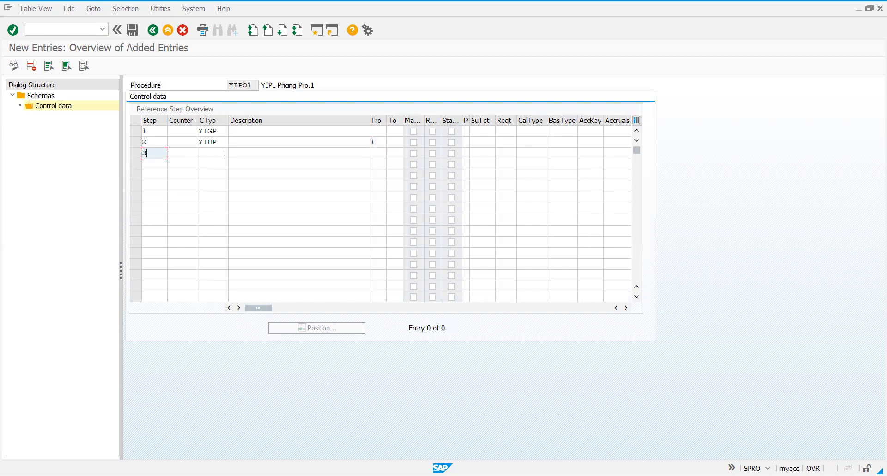
{"action": "left_click", "coordinate": [243, 155]}
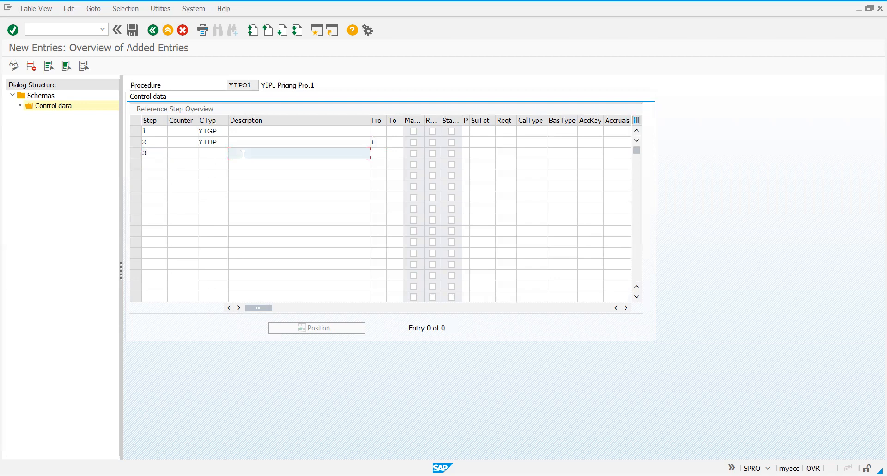
{"action": "type", "text": "NE"}
{"action": "key", "text": "BackSpace"}
{"action": "type", "text": "et Price"}
{"action": "left_click", "coordinate": [383, 153]}
{"action": "type", "text": "1"}
{"action": "key", "text": "Tab"}
{"action": "type", "text": "2"}
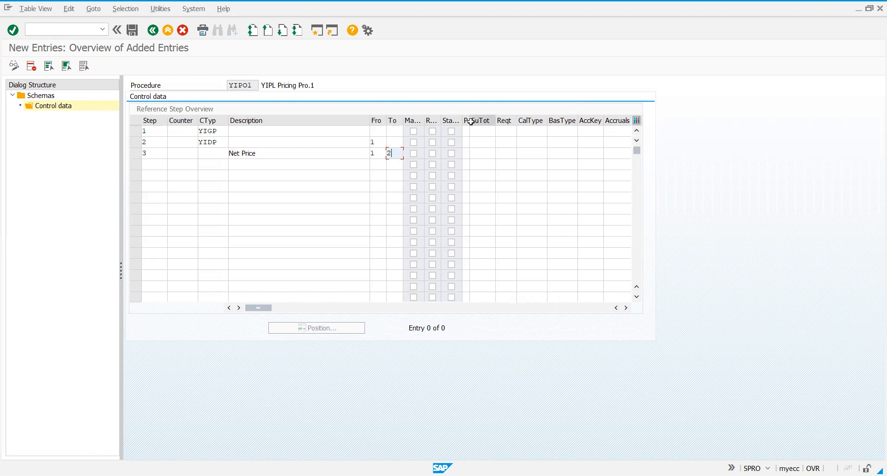
Widen the Print column and set Print to X for steps 1 and 2 and to S for step 3
{"action": "left_click", "coordinate": [496, 119]}
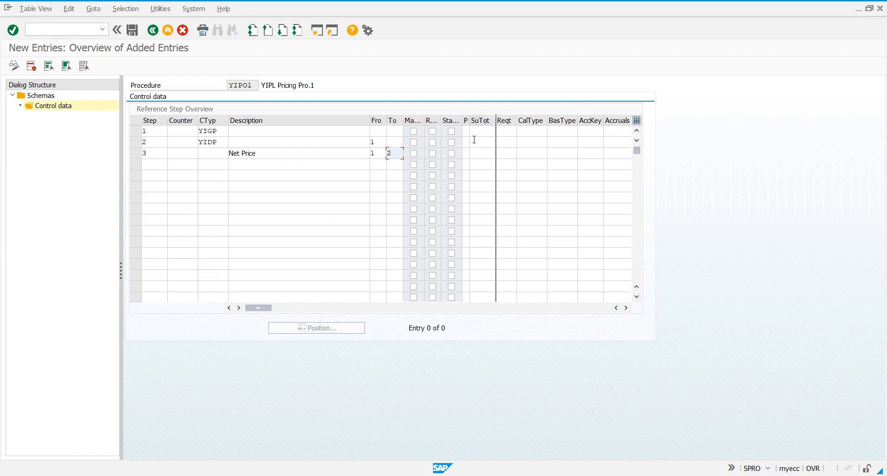
{"action": "left_click", "coordinate": [469, 133]}
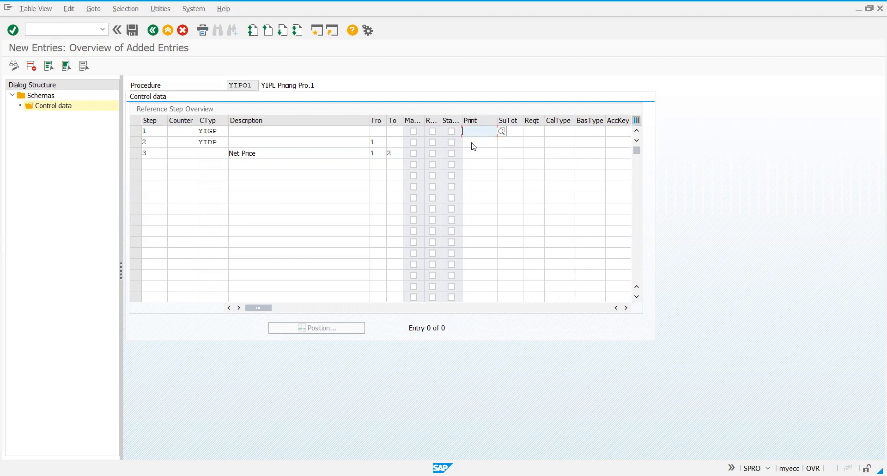
{"action": "type", "text": "X"}
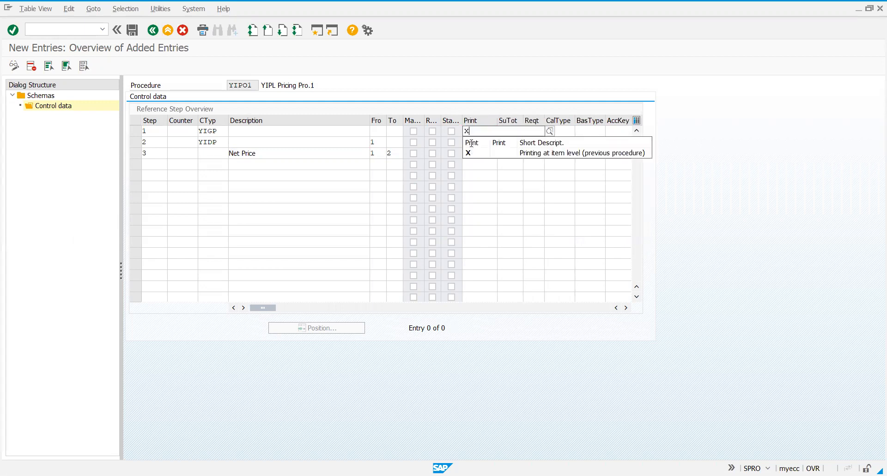
{"action": "left_click", "coordinate": [472, 143]}
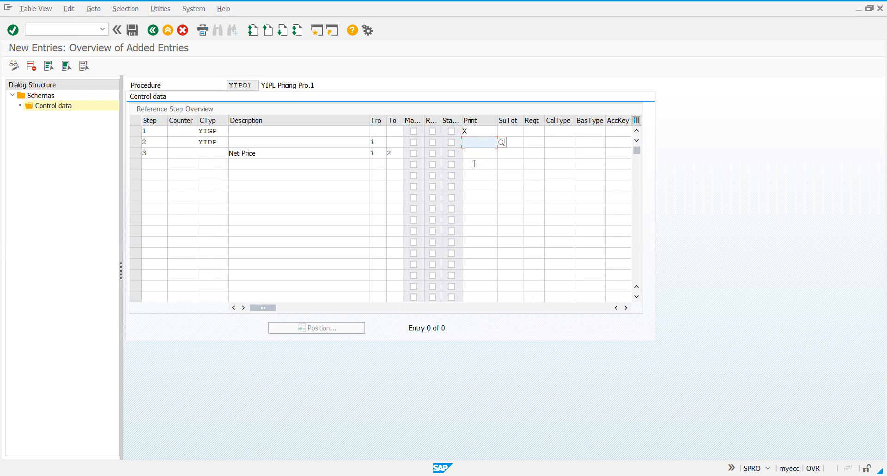
{"action": "type", "text": "X"}
{"action": "left_click", "coordinate": [473, 154]}
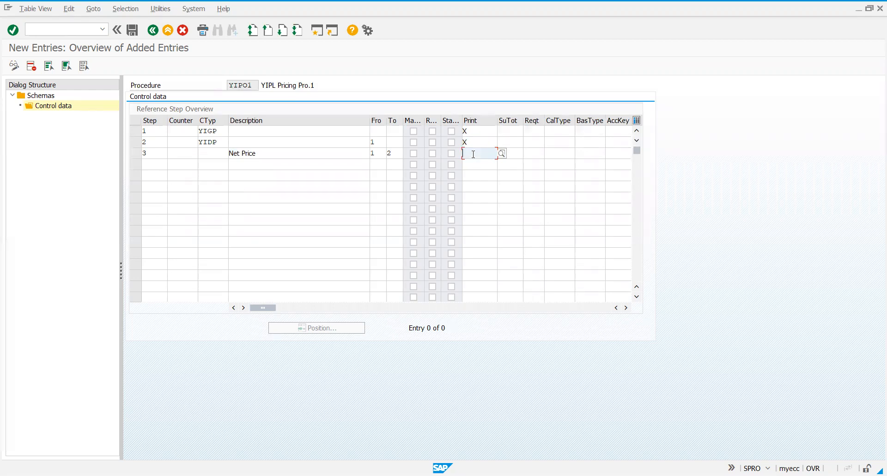
{"action": "type", "text": "S"}
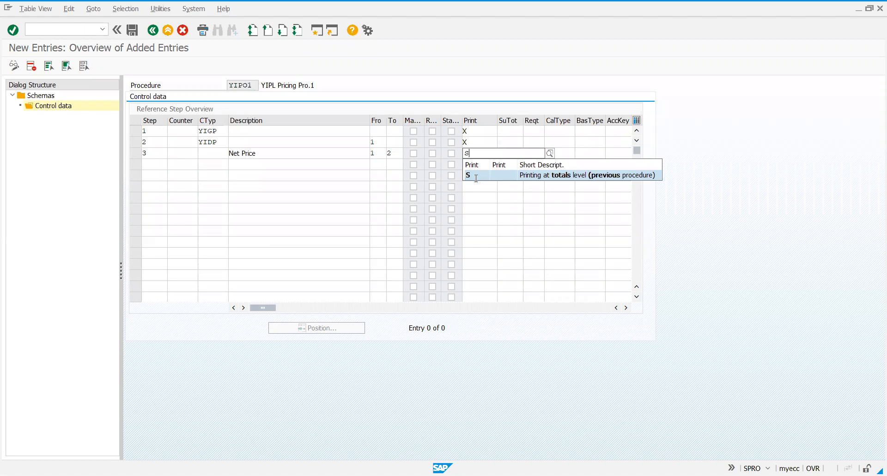
{"action": "left_click", "coordinate": [476, 175]}
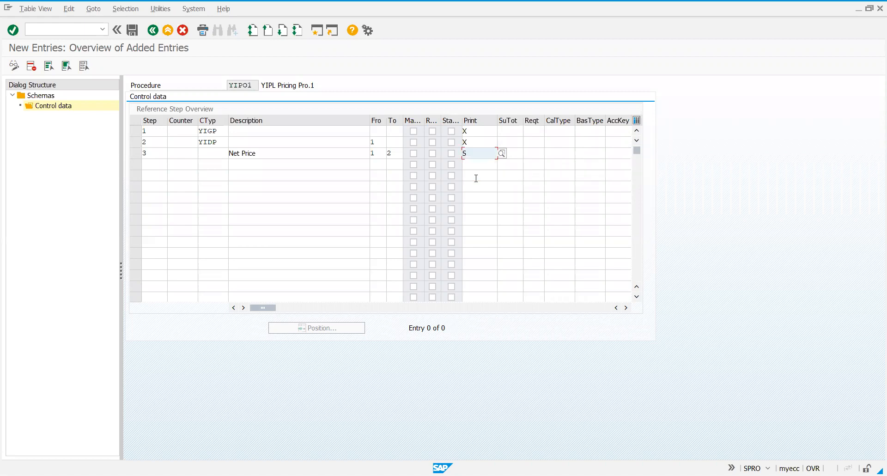
Set the subtotal of steps 1 and 2 to 9, copying values to KOMP-BRTWR (gross value)
{"action": "left_click", "coordinate": [506, 129]}
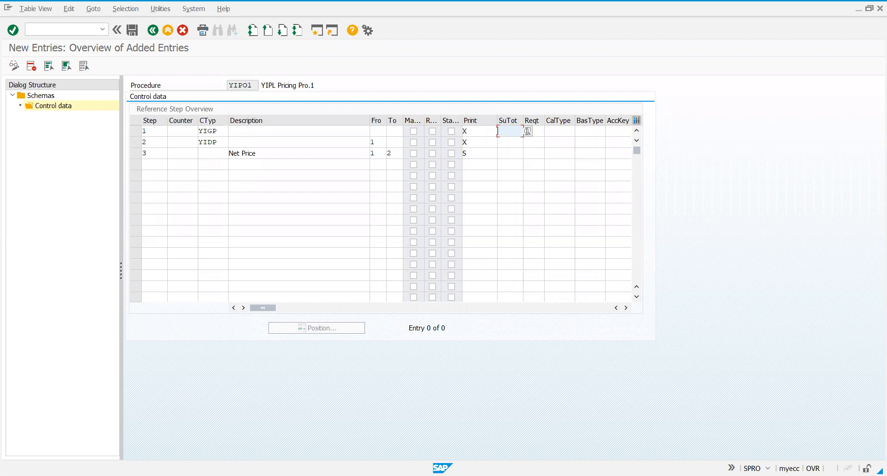
{"action": "left_click", "coordinate": [528, 131]}
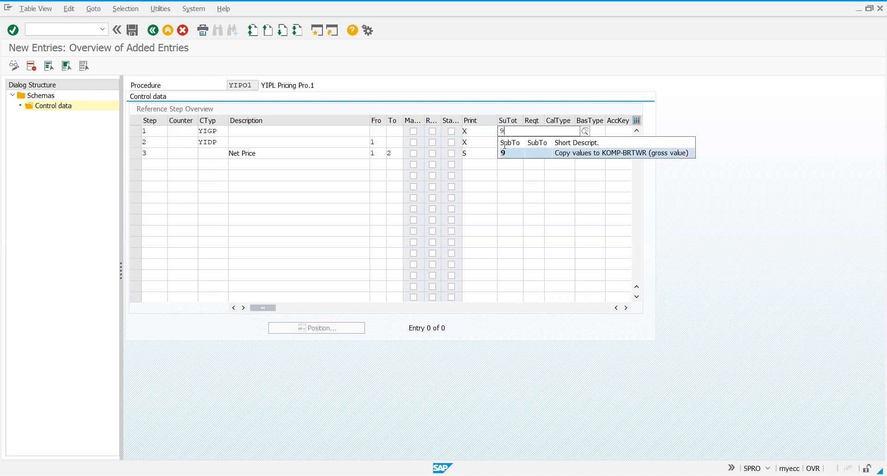
{"action": "key", "text": "Return"}
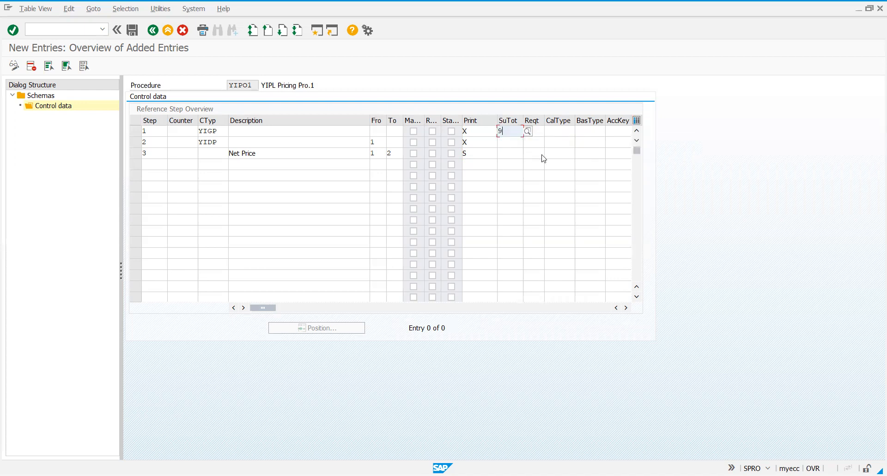
{"action": "key", "text": "Down"}
{"action": "type", "text": "9"}
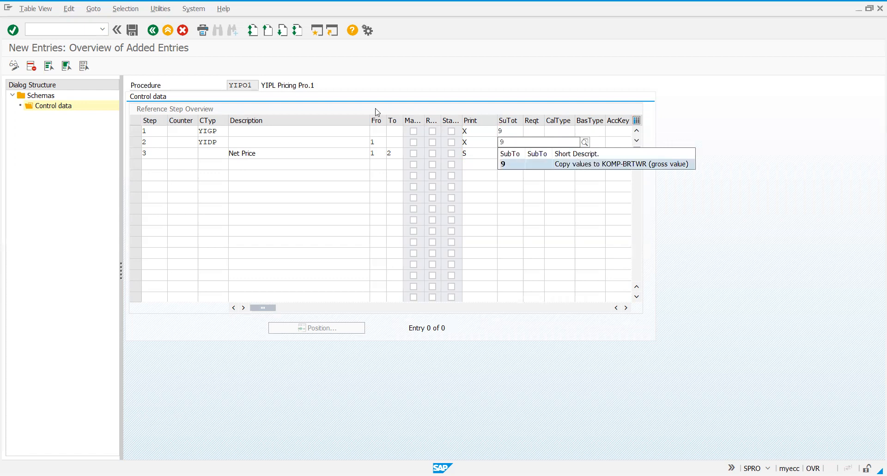
{"action": "key", "text": "Return"}
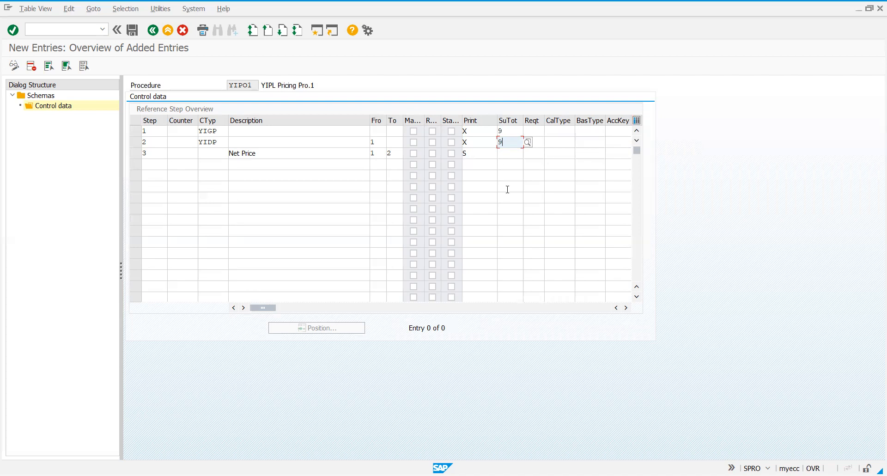
Save the control data of schema YIPO1 and go back to the implementation guide structure
{"action": "left_click", "coordinate": [133, 31]}
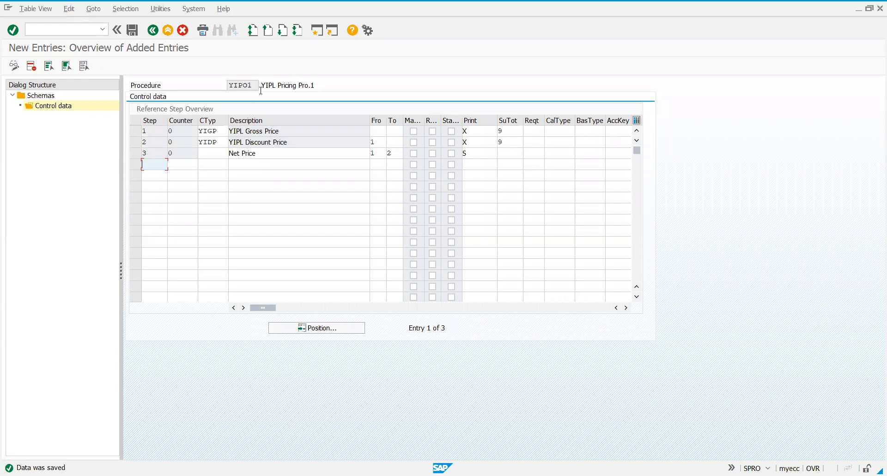
{"action": "left_click", "coordinate": [449, 131]}
{"action": "left_click", "coordinate": [134, 31]}
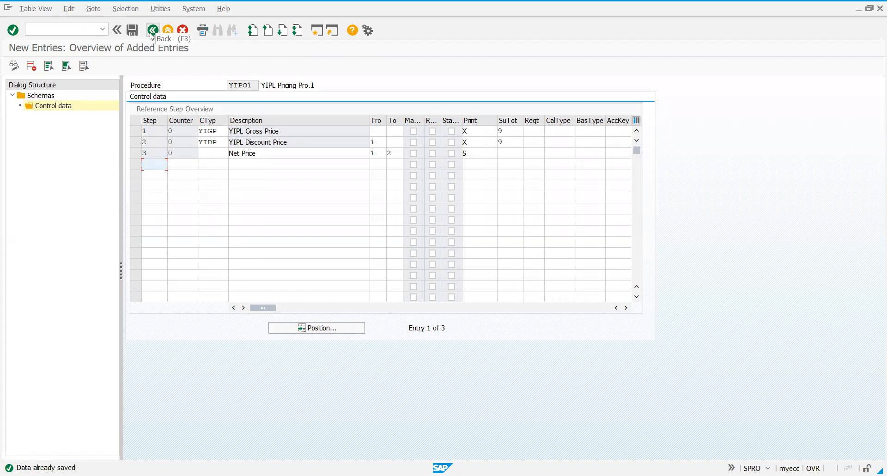
{"action": "left_click", "coordinate": [151, 31]}
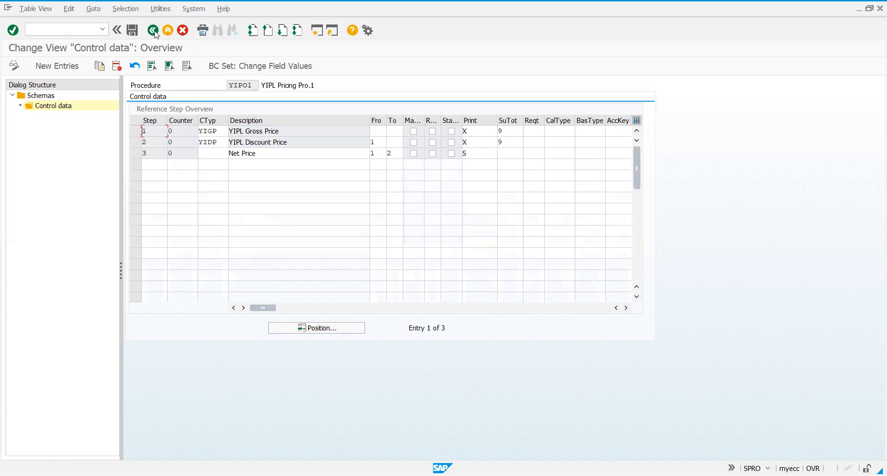
{"action": "left_click", "coordinate": [153, 31]}
{"action": "left_click", "coordinate": [153, 30]}
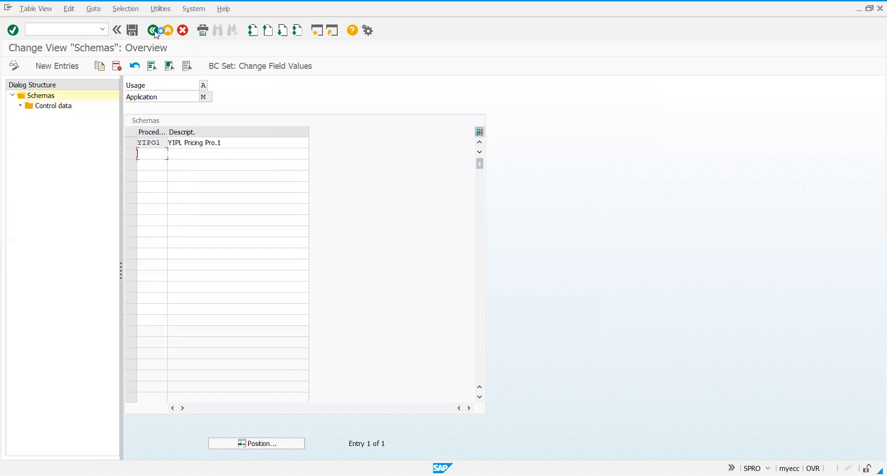
{"action": "left_click", "coordinate": [154, 32]}
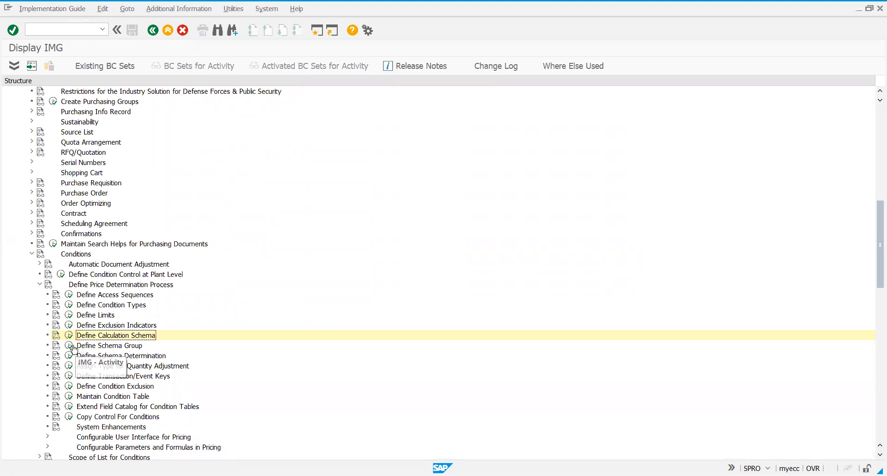
Open the Schema Groups: Vendor activity of Define Schema Group and start adding new entries
{"action": "left_click", "coordinate": [70, 347]}
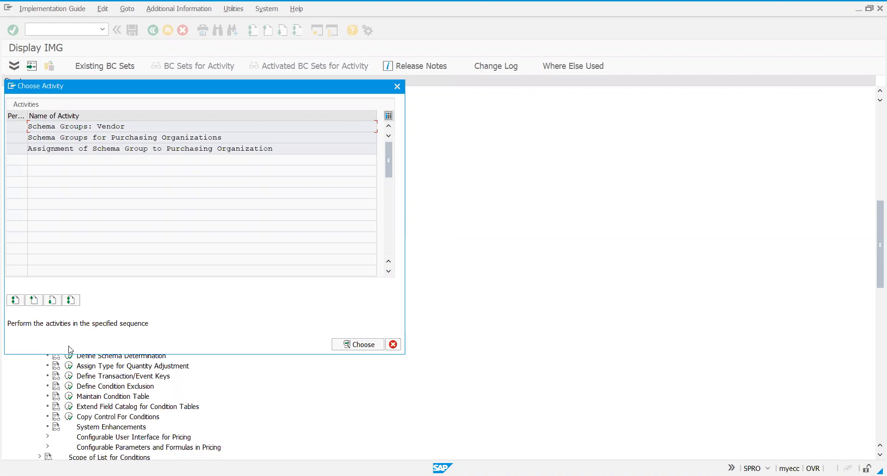
{"action": "right_click", "coordinate": [104, 123]}
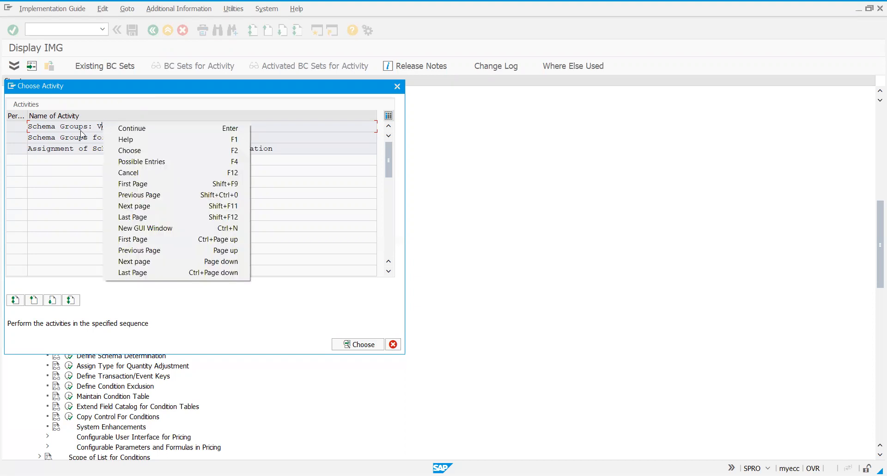
{"action": "left_click", "coordinate": [81, 131]}
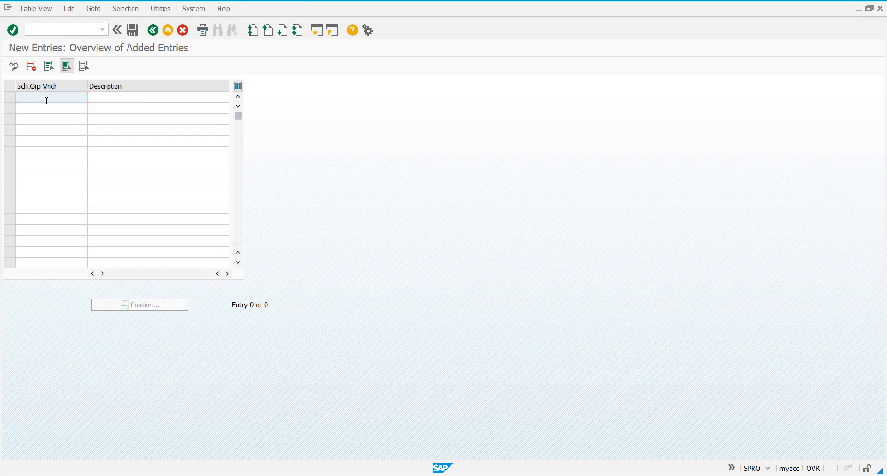
Add vendor schema group YS described as "YIPL Schema Vendor Grp" and save it under the proposed customizing request
{"action": "type", "text": "YS"}
{"action": "key", "text": "Tab"}
{"action": "type", "text": "YIPL Schema "}
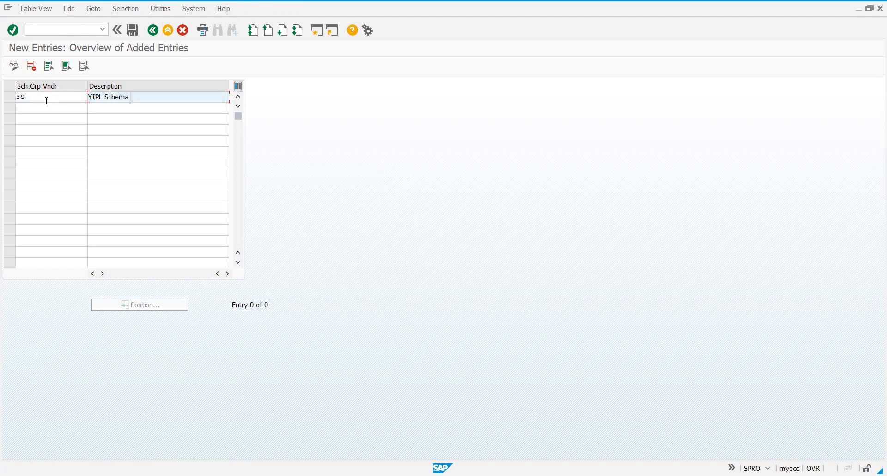
{"action": "type", "text": "Vendor Gr"}
{"action": "type", "text": "p"}
{"action": "left_click", "coordinate": [133, 31]}
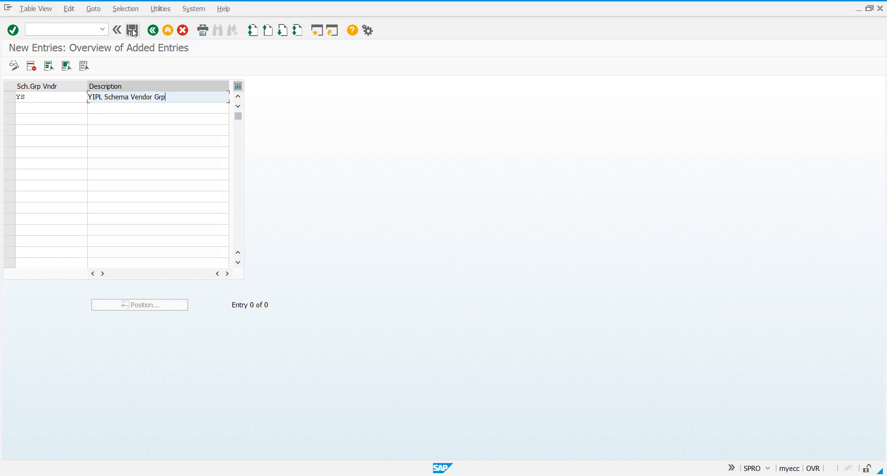
{"action": "left_click", "coordinate": [134, 31]}
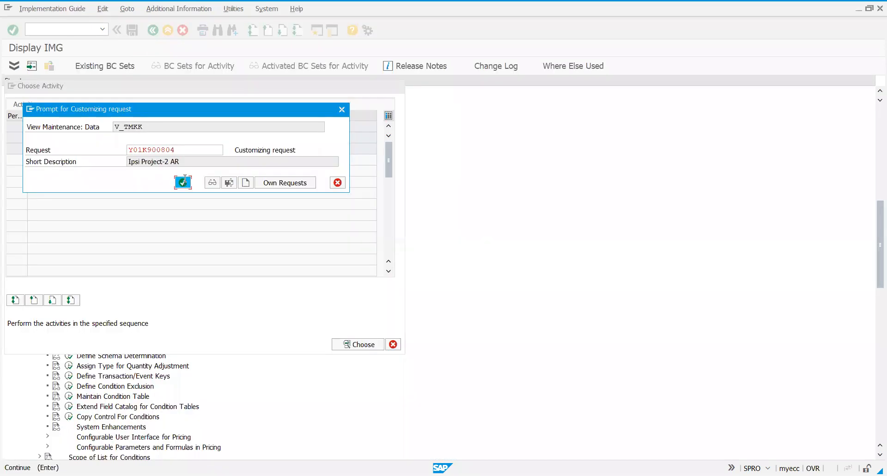
{"action": "left_click", "coordinate": [184, 181]}
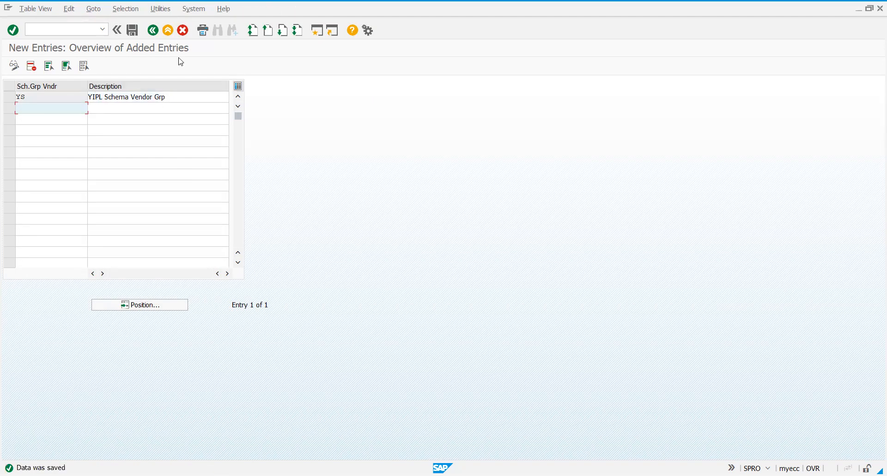
Return to the activity selection, open Schema Groups for Purchasing Organizations and start adding new entries
{"action": "left_click", "coordinate": [152, 30]}
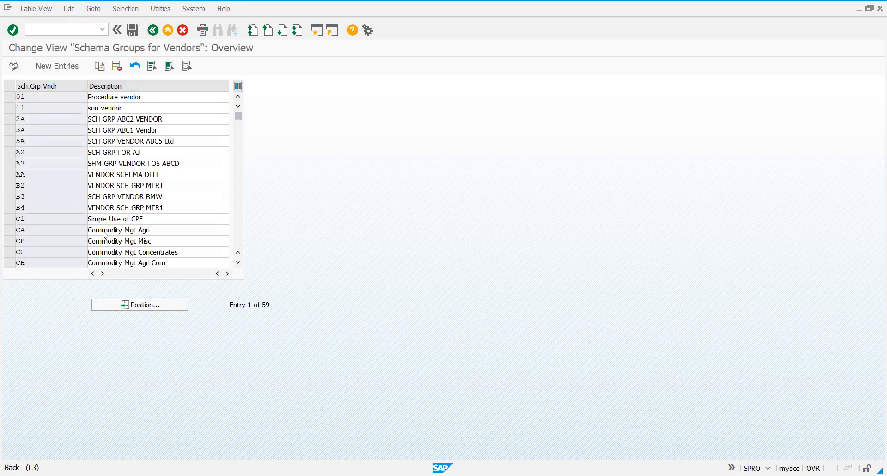
{"action": "key", "text": "F3"}
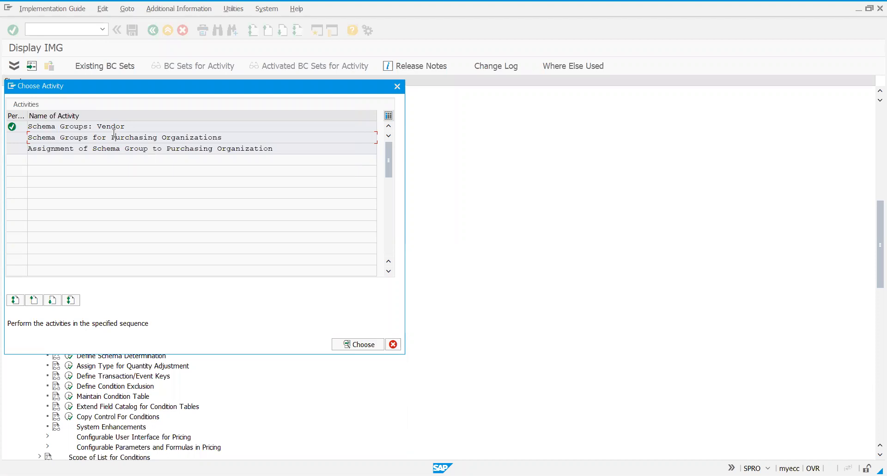
{"action": "double_click", "coordinate": [114, 134]}
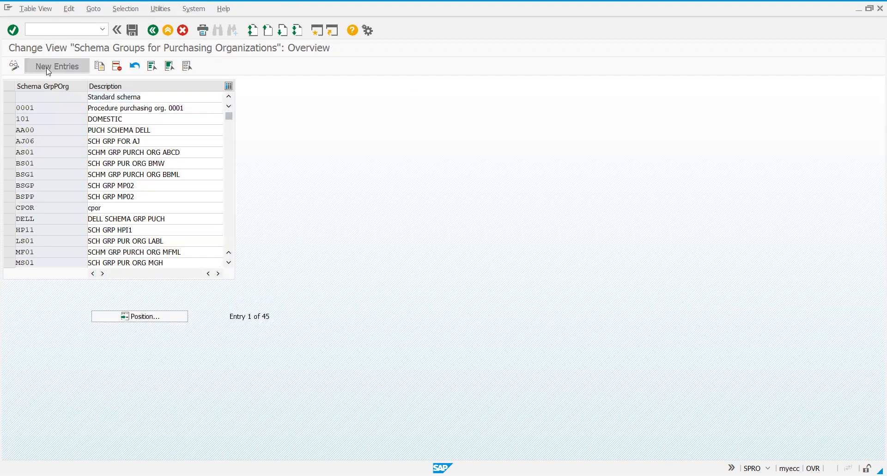
{"action": "left_click", "coordinate": [48, 68]}
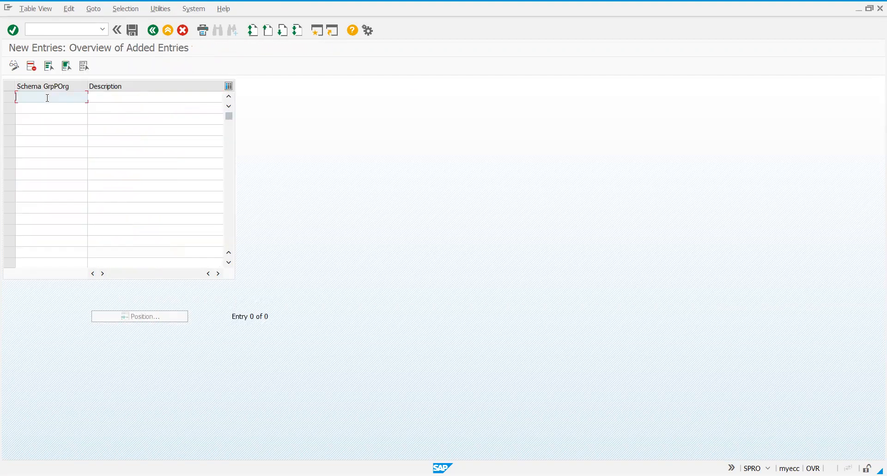
Add purchasing organization schema group YSPO described as "YIPL Schems Grp for Pur Org" and save it
{"action": "type", "text": "YSPO"}
{"action": "key", "text": "Tab"}
{"action": "type", "text": "YIPL Schems Grp for Pur Org"}
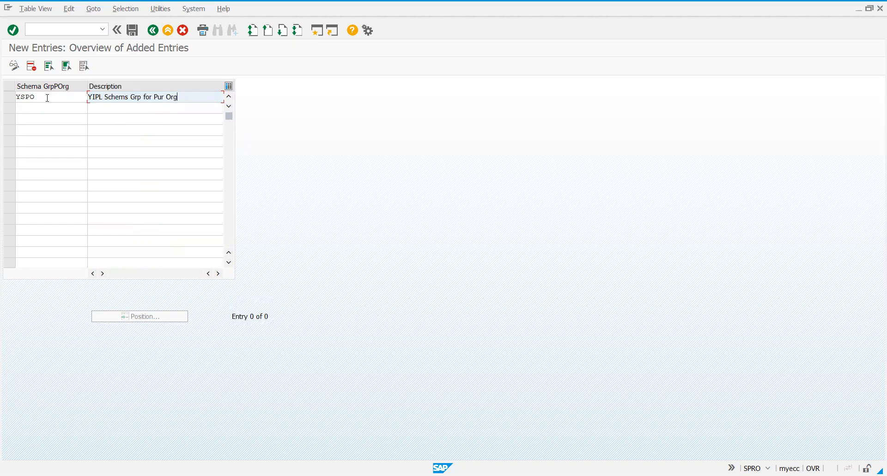
{"action": "left_click", "coordinate": [132, 30]}
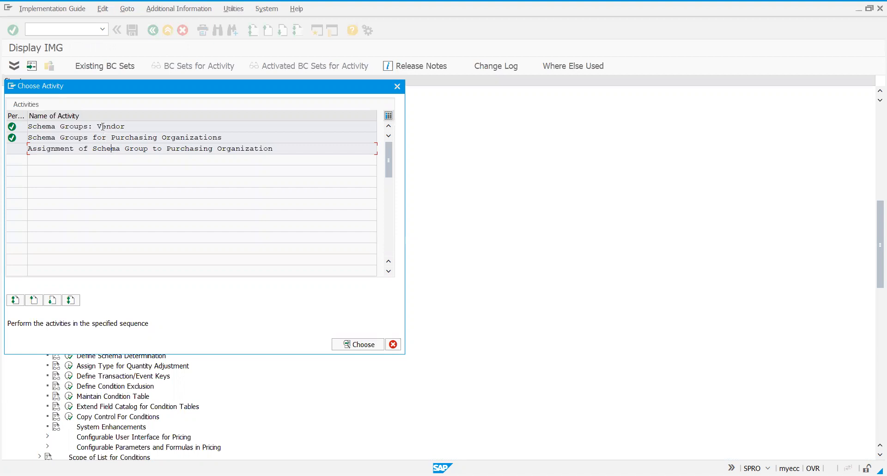
Open Assignment of Schema Group to Purchasing Organization and position the list at purchasing organization YIPO
{"action": "right_click", "coordinate": [170, 152]}
{"action": "right_click", "coordinate": [160, 148]}
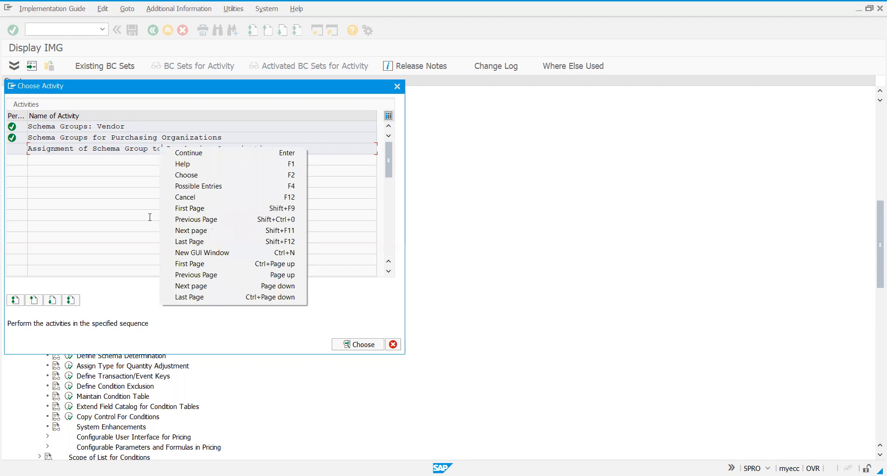
{"action": "key", "text": "F2"}
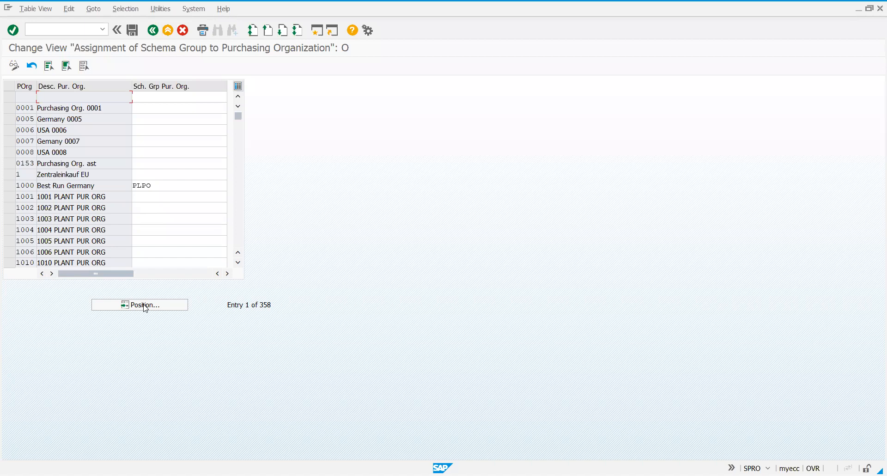
{"action": "left_click", "coordinate": [145, 305]}
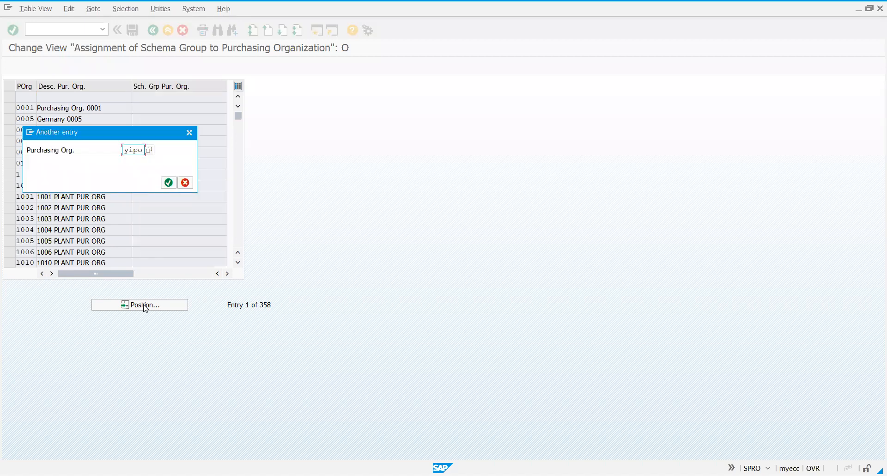
{"action": "key", "text": "Return"}
Assign schema group YSPO to purchasing organization YIPO and save it under the proposed customizing request
{"action": "left_click", "coordinate": [145, 97]}
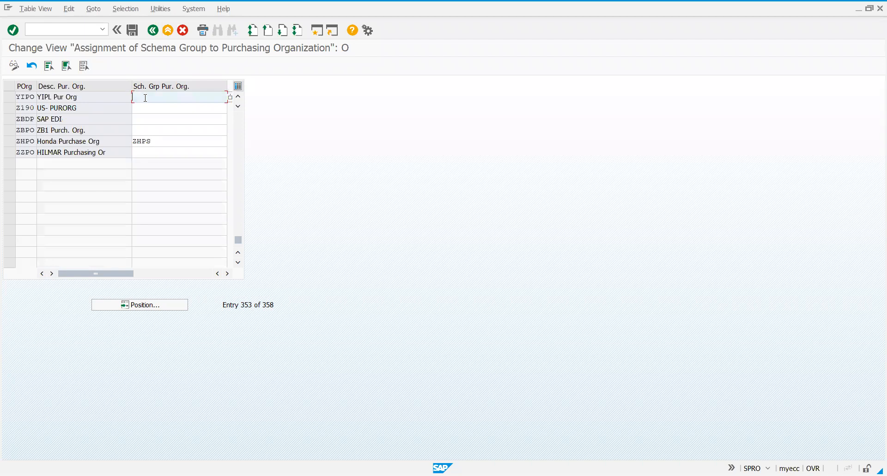
{"action": "type", "text": "Yspo"}
{"action": "left_click", "coordinate": [132, 31]}
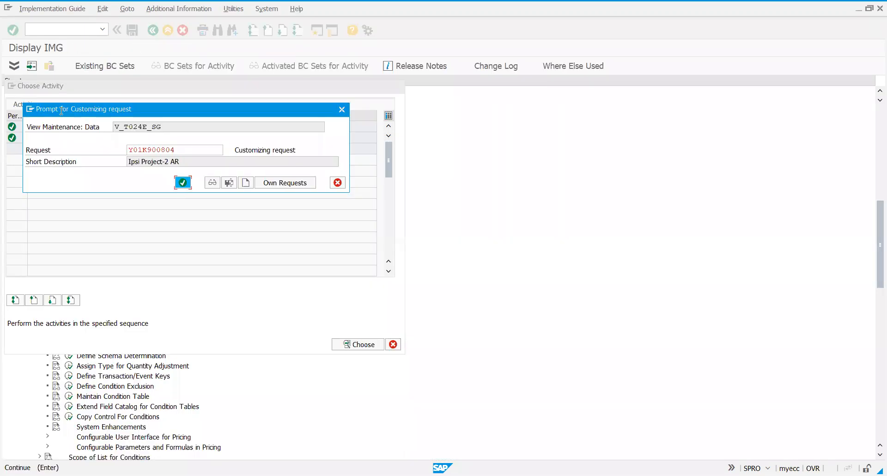
{"action": "key", "text": "Return"}
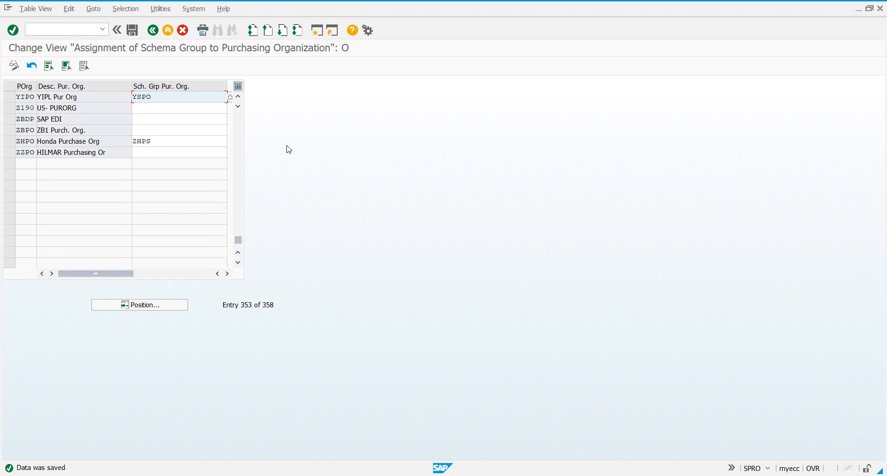
Return to the implementation guide, open Define Schema Determination for standard purchase orders and start adding new entries
{"action": "left_click", "coordinate": [156, 35]}
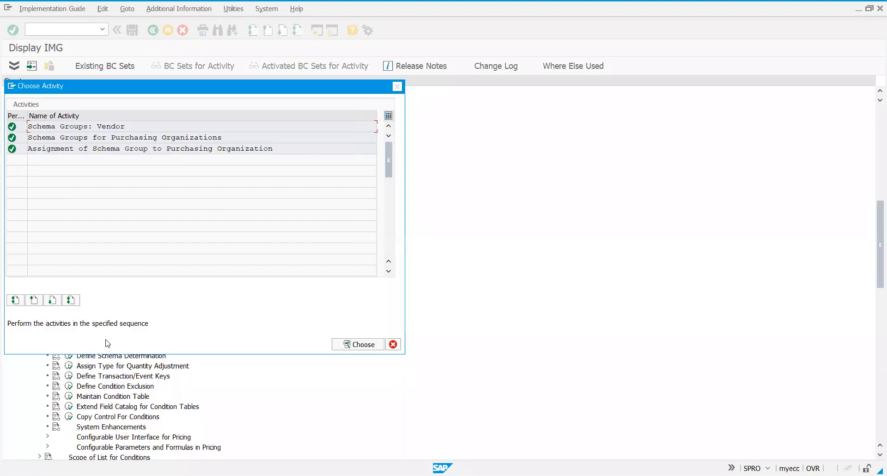
{"action": "key", "text": "Escape"}
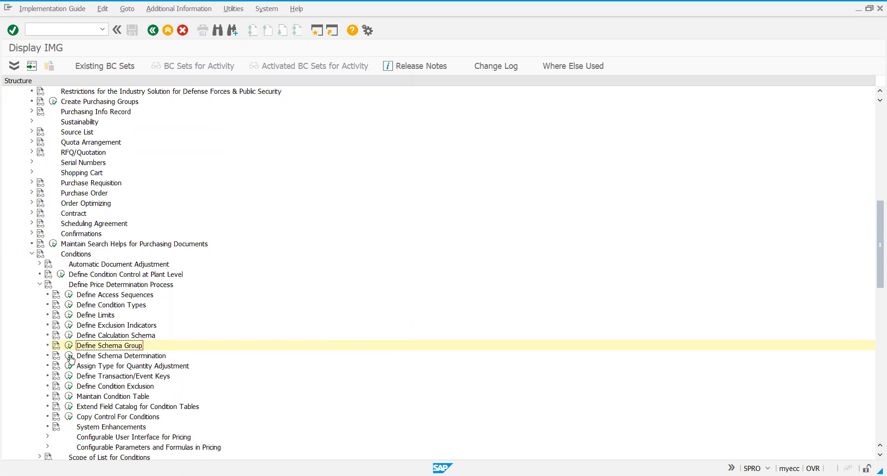
{"action": "left_click", "coordinate": [71, 357]}
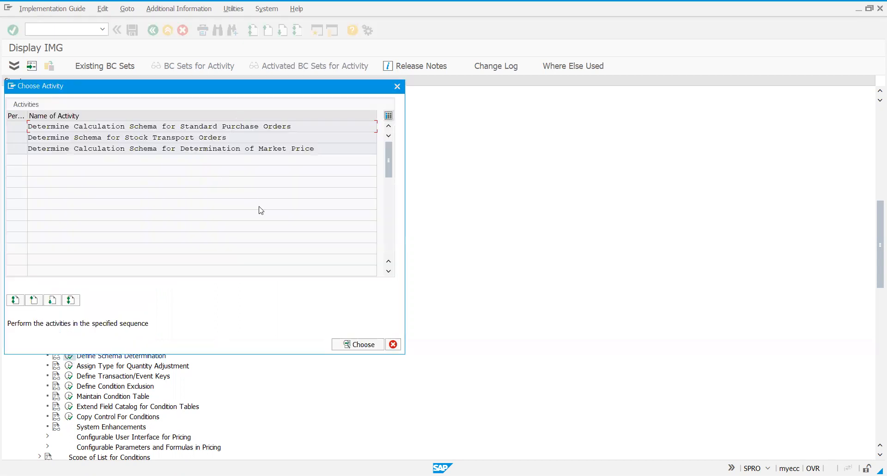
{"action": "double_click", "coordinate": [169, 127]}
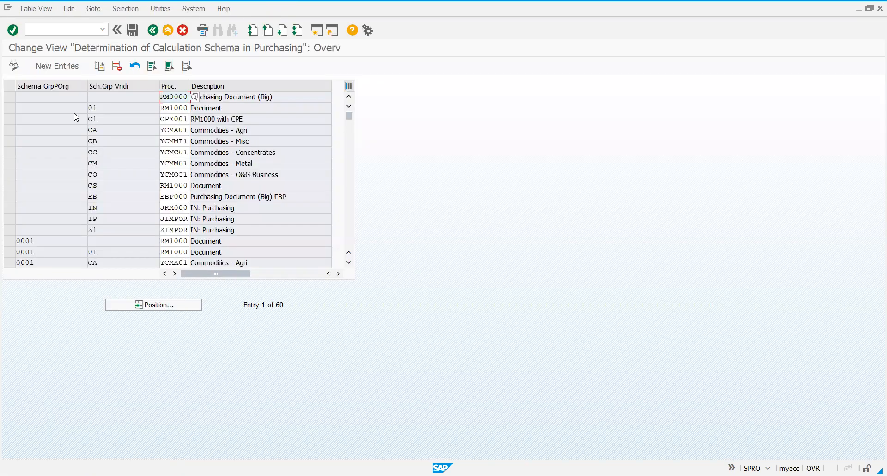
{"action": "left_click", "coordinate": [63, 70]}
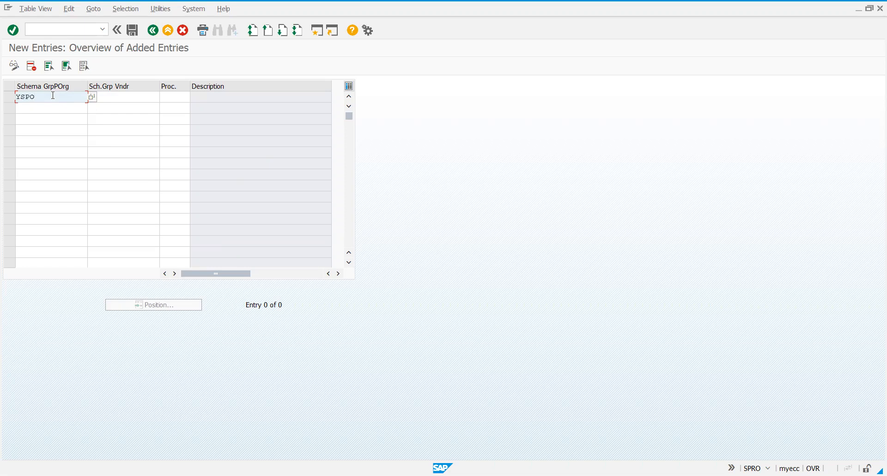
Add a determination entry linking schema group YSPO and vendor group YS to procedure YIPO1, and save it under the proposed customizing request
{"action": "key", "text": "Tab"}
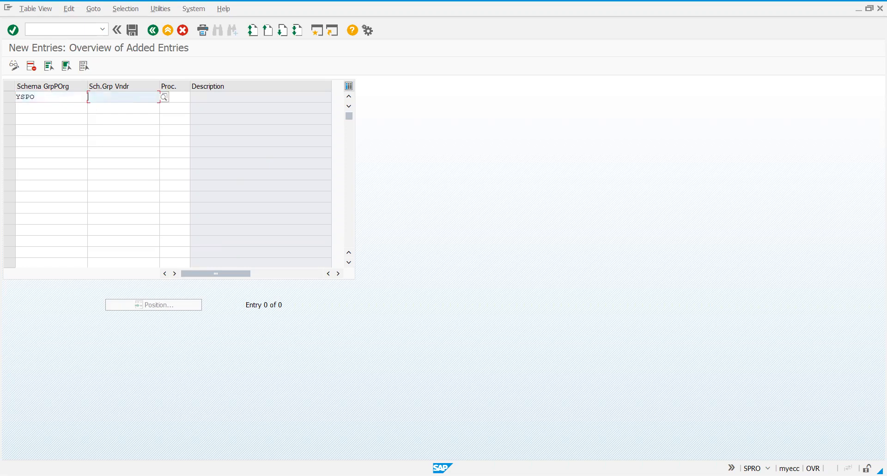
{"action": "type", "text": "YS"}
{"action": "key", "text": "Tab"}
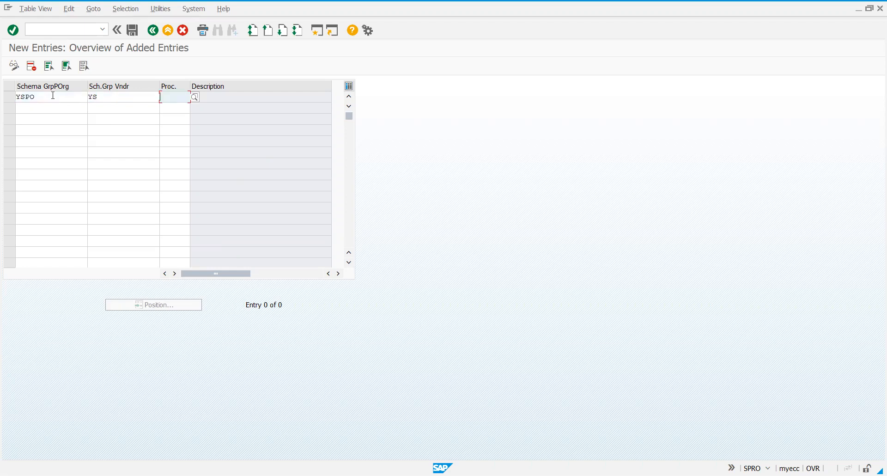
{"action": "type", "text": "Y"}
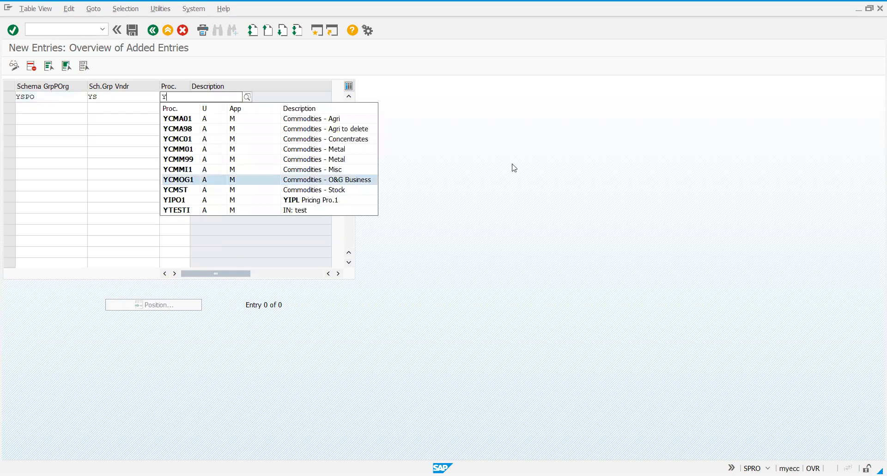
{"action": "key", "text": "Down"}
{"action": "key", "text": "Down"}
{"action": "key", "text": "Return"}
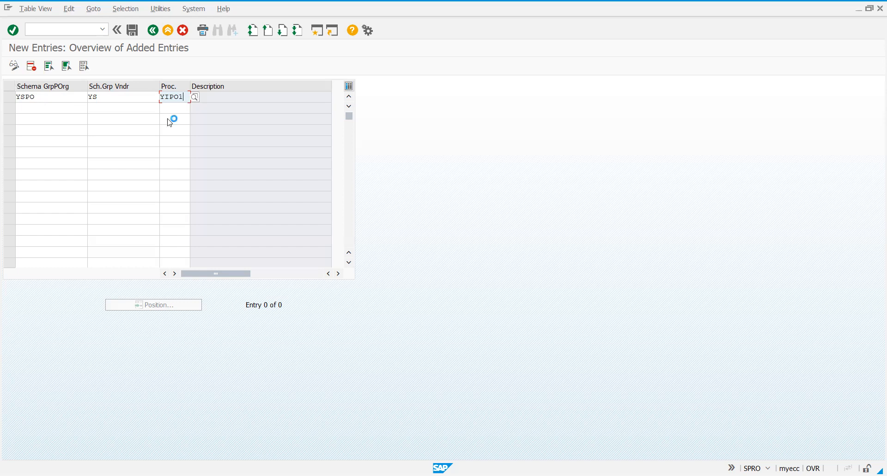
{"action": "key", "text": "Return"}
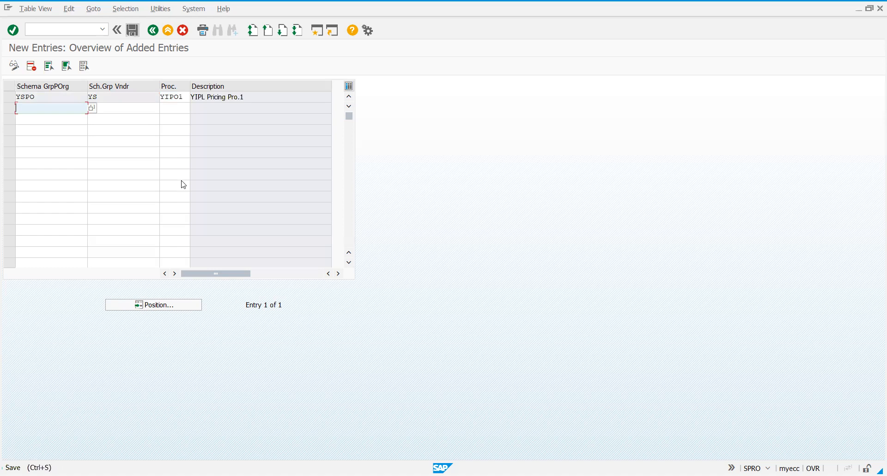
{"action": "key", "text": "ctrl+s"}
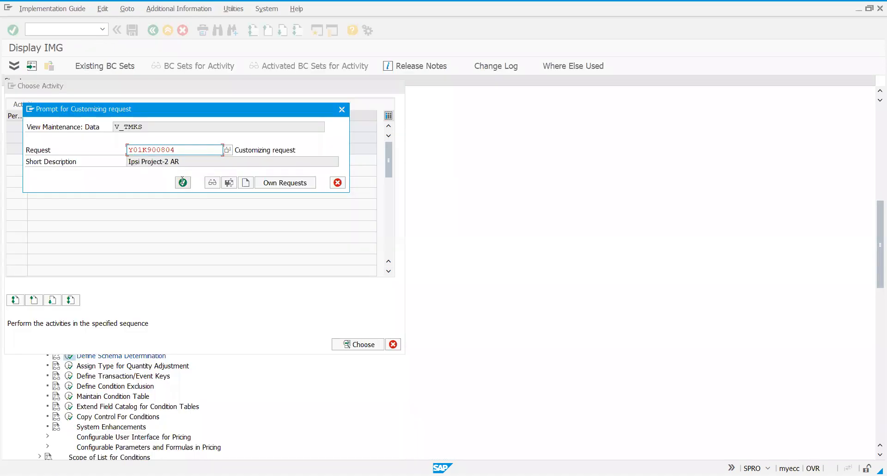
{"action": "left_click", "coordinate": [183, 181]}
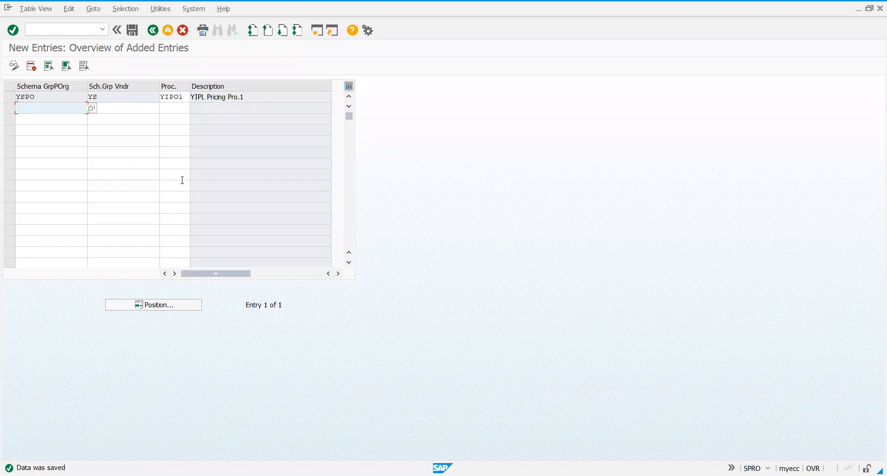
Leave the customizing view and open transaction XK02 to change a vendor
{"action": "left_click", "coordinate": [39, 29]}
{"action": "type", "text": "/xk0"}
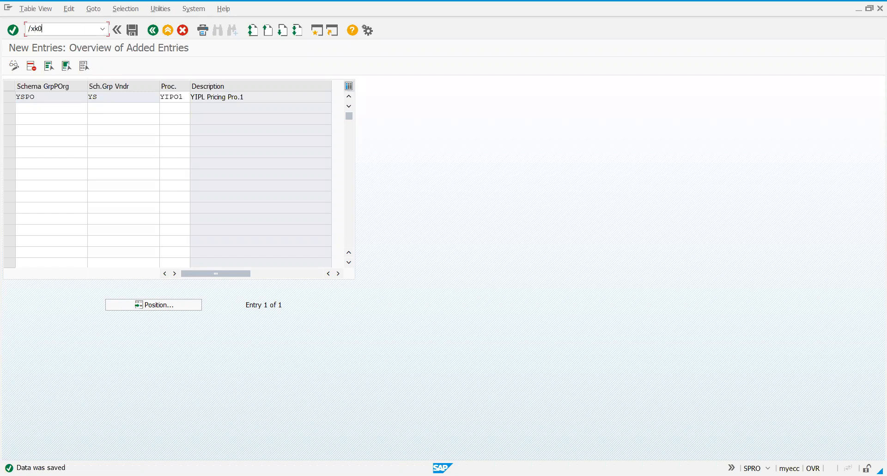
{"action": "type", "text": "2"}
{"action": "key", "text": "BackSpace"}
{"action": "key", "text": "BackSpace"}
{"action": "key", "text": "BackSpace"}
{"action": "key", "text": "BackSpace"}
{"action": "type", "text": "nxk02"}
{"action": "key", "text": "Return"}
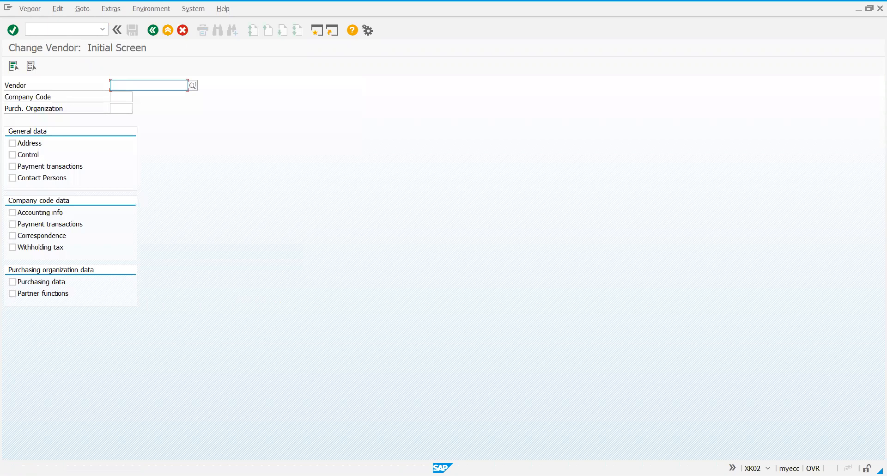
Open the purchasing data of YIPL - Vendor 2 for company code YIPL and purchasing organization YIPO
{"action": "type", "text": "700"}
{"action": "key", "text": "Return"}
{"action": "type", "text": "0252"}
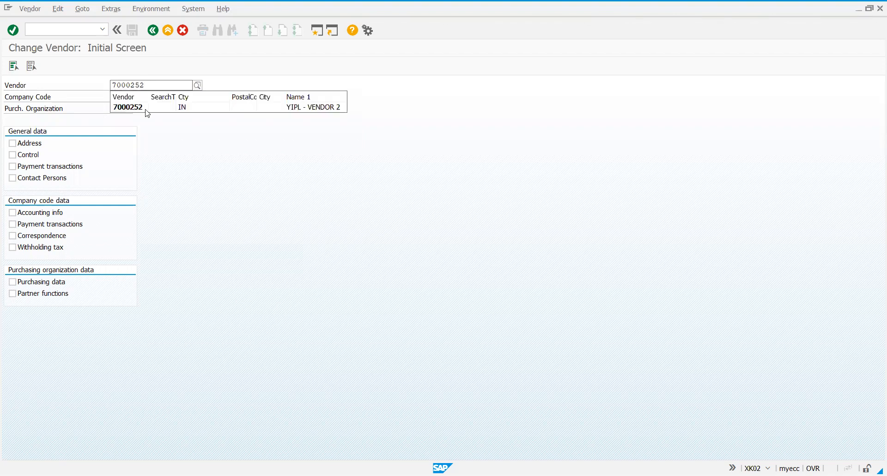
{"action": "left_click", "coordinate": [126, 97]}
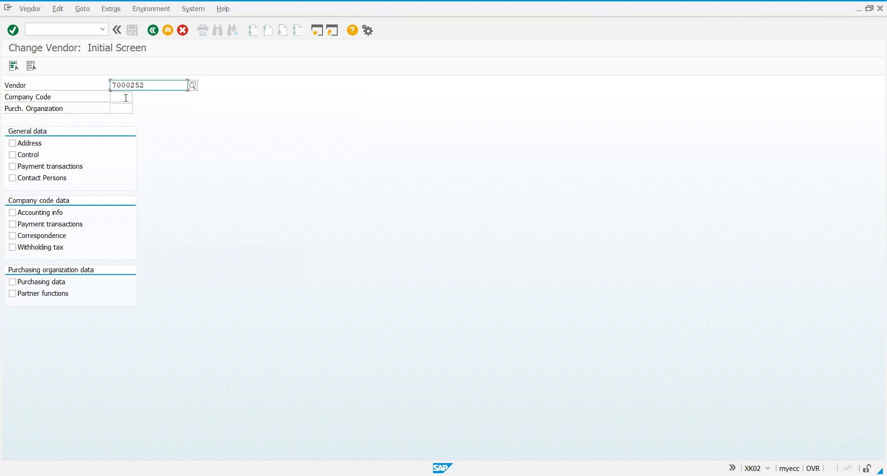
{"action": "left_click", "coordinate": [125, 98]}
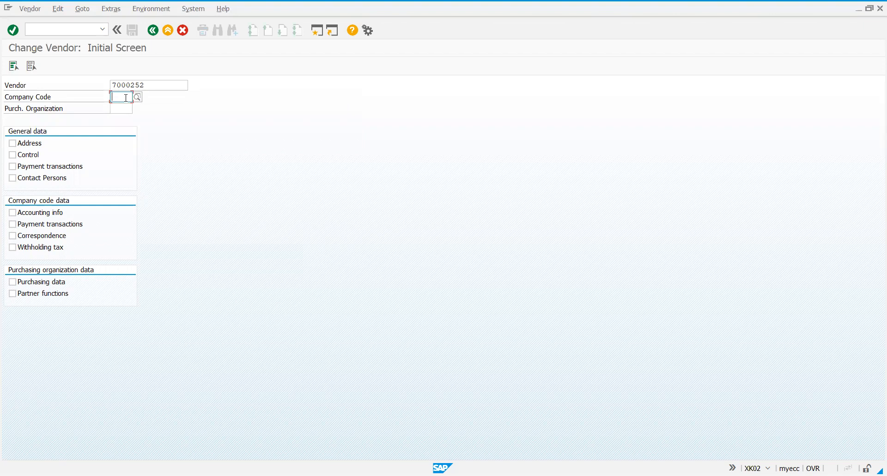
{"action": "type", "text": "YIPL"}
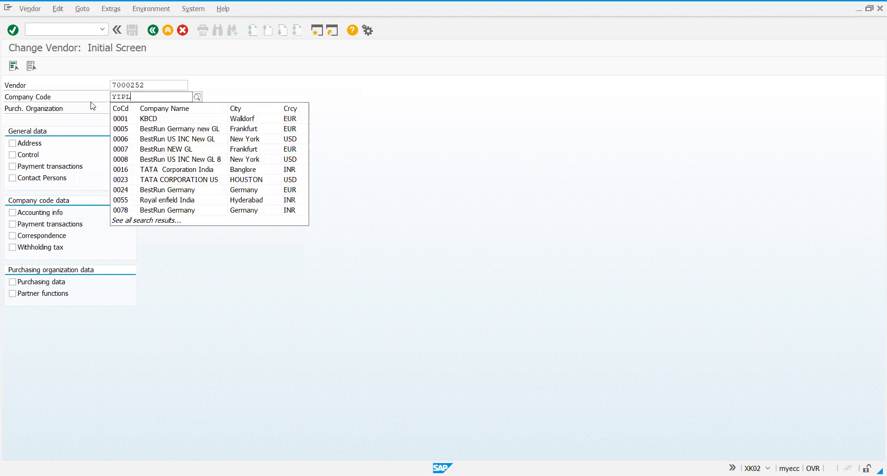
{"action": "key", "text": "Tab"}
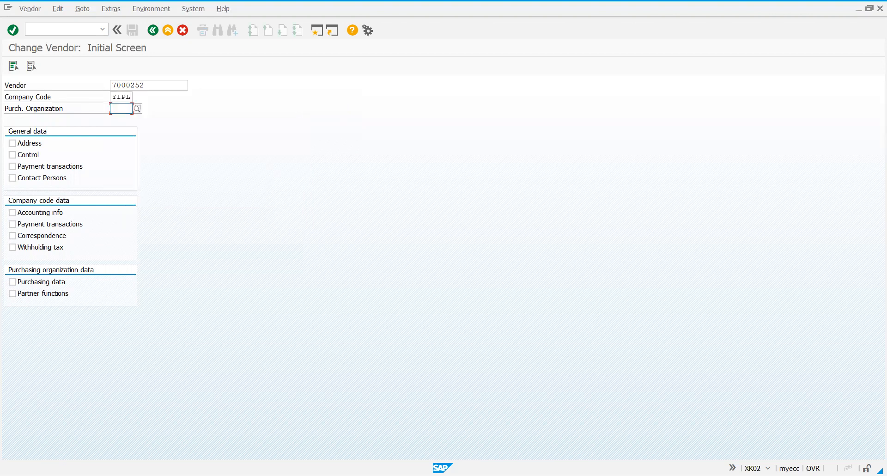
{"action": "type", "text": "YIPO"}
{"action": "left_click", "coordinate": [38, 283]}
{"action": "key", "text": "Return"}
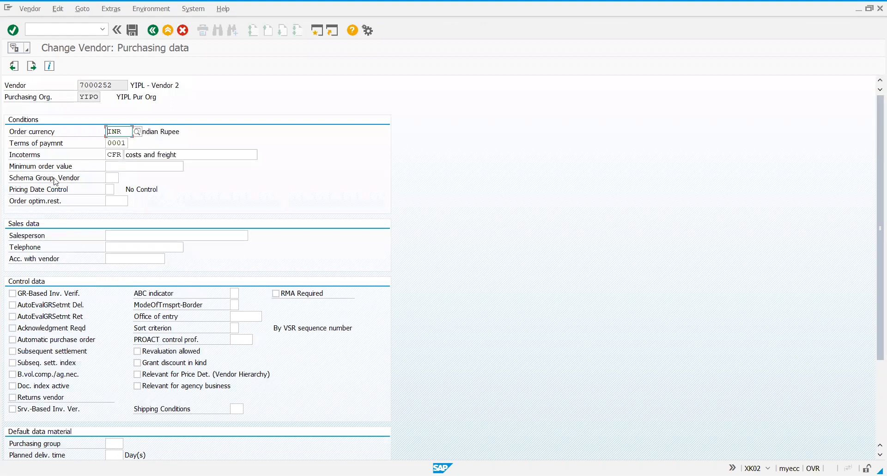
Set the vendor's schema group to YS (YIPL Schema Vendor Grp) and save the vendor
{"action": "left_click", "coordinate": [113, 178]}
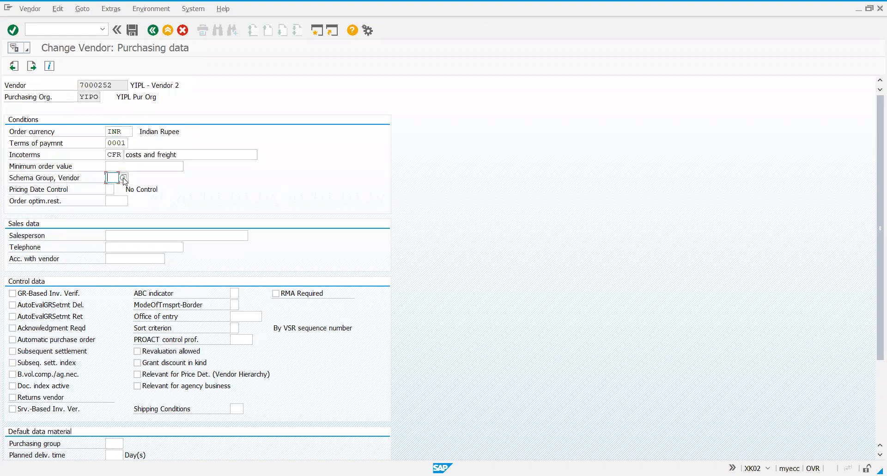
{"action": "left_click", "coordinate": [123, 178]}
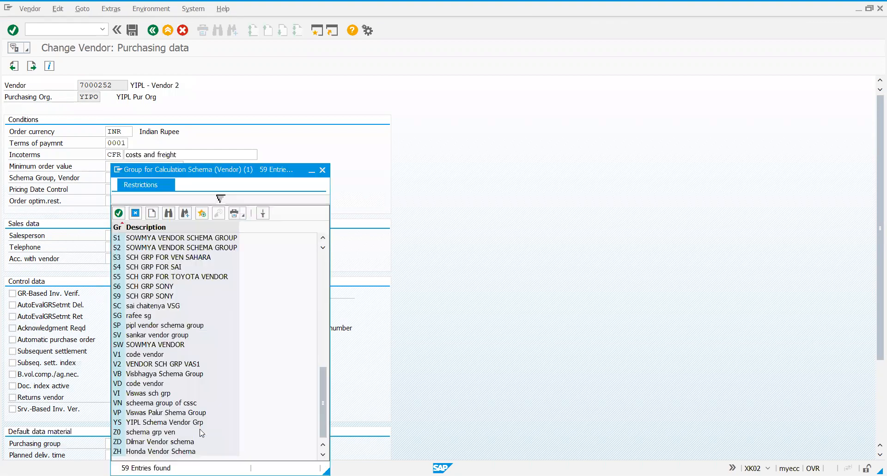
{"action": "left_click", "coordinate": [180, 423]}
{"action": "double_click", "coordinate": [180, 423]}
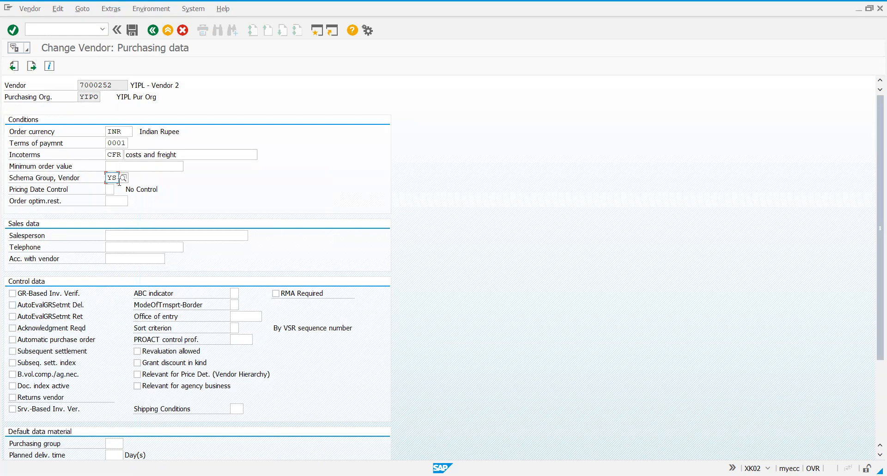
{"action": "left_click", "coordinate": [139, 30]}
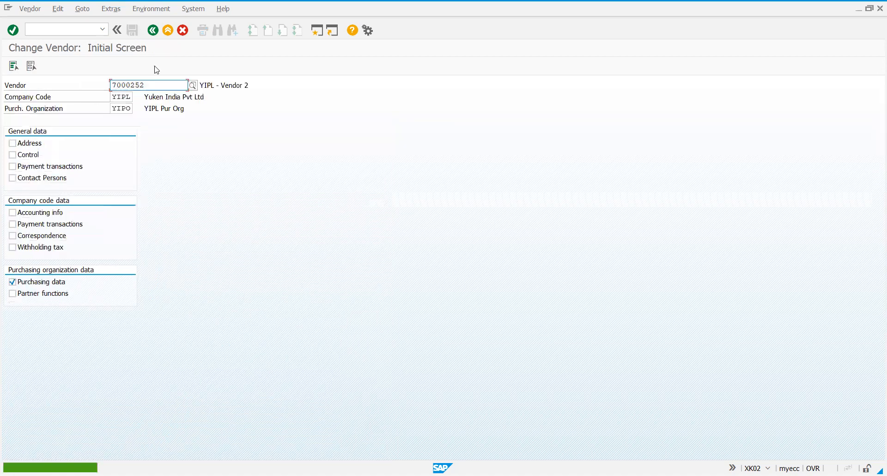
Leave the vendor change and open transaction MEK1 to create condition records
{"action": "left_click", "coordinate": [153, 30]}
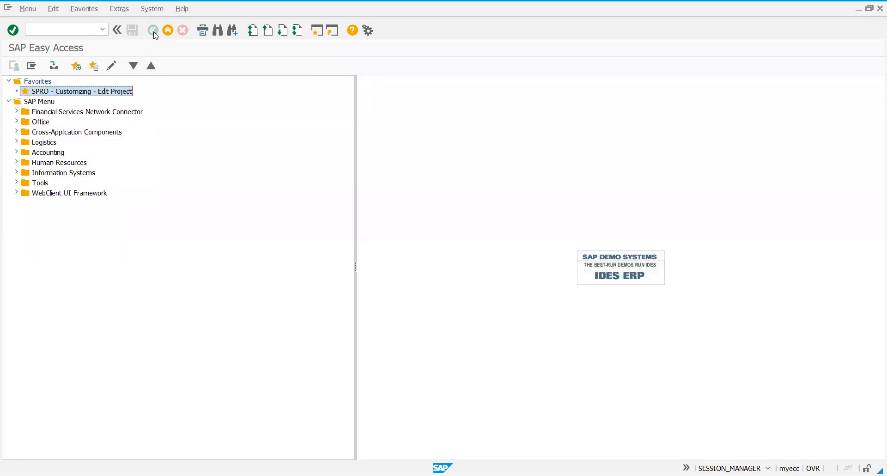
{"action": "left_click", "coordinate": [81, 28]}
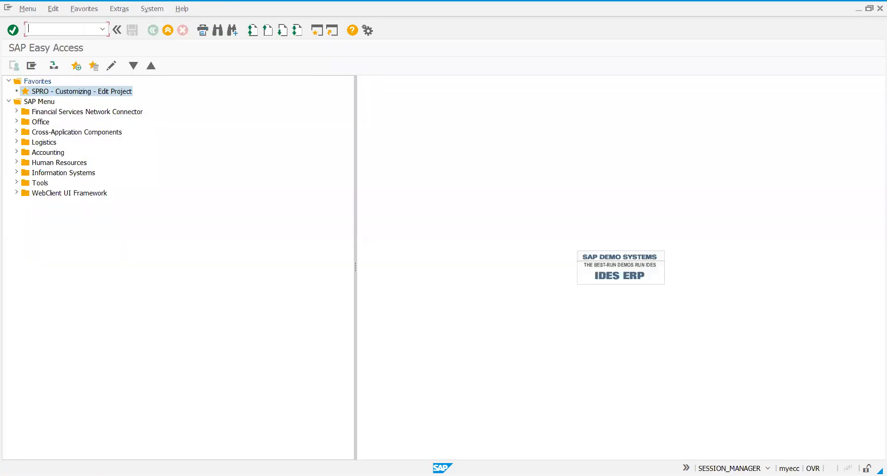
{"action": "type", "text": "/nmek1"}
{"action": "key", "text": "Return"}
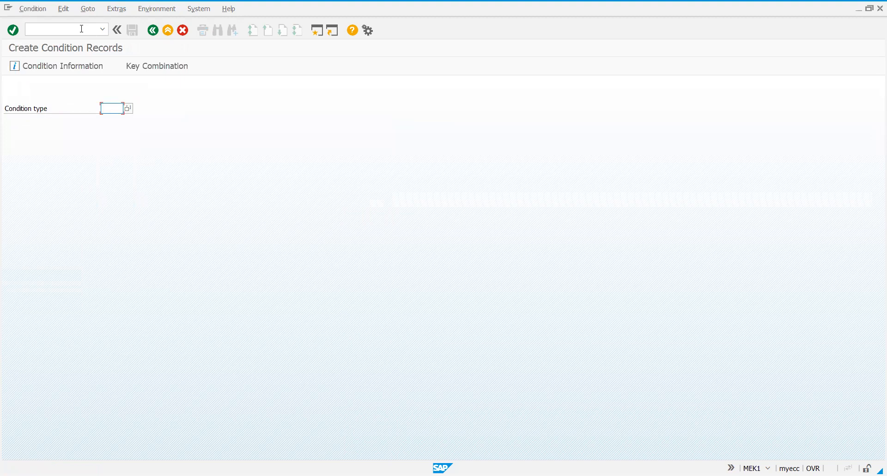
Open the fast entry of condition records for condition type YIGP
{"action": "type", "text": "YIG"}
{"action": "type", "text": "P"}
{"action": "key", "text": "Return"}
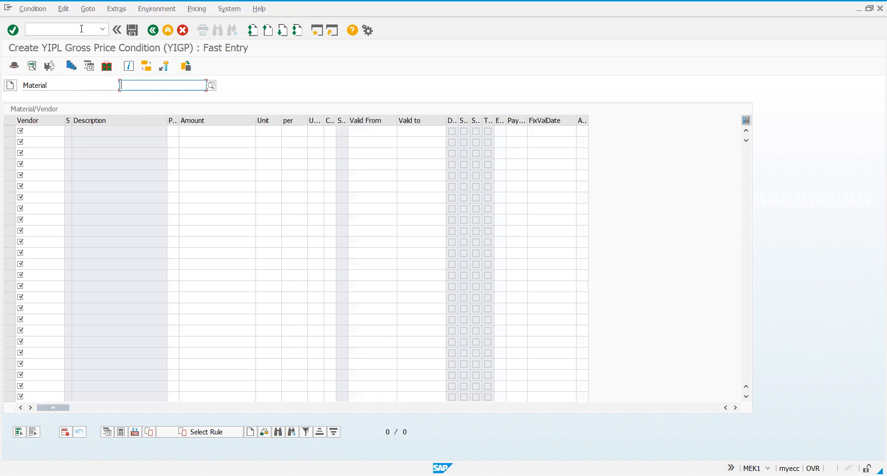
Enter material 700702702 and add YIPL - Vendor 2 in the first row of the gross price record
{"action": "type", "text": "700702"}
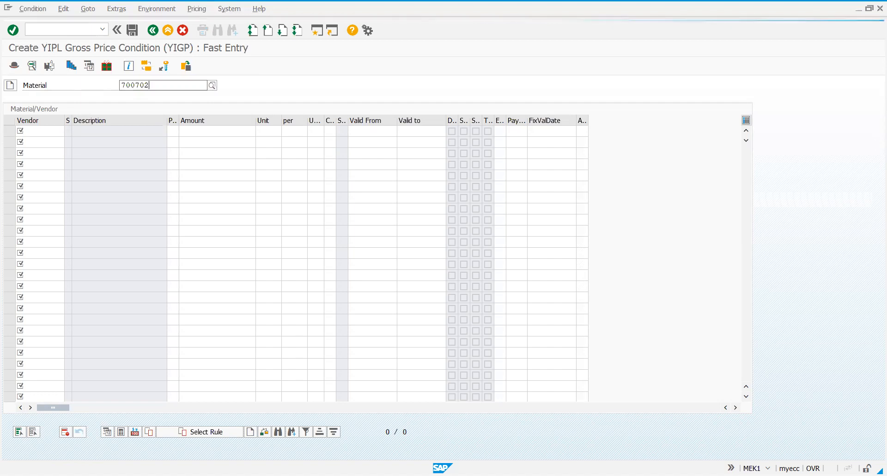
{"action": "type", "text": "702"}
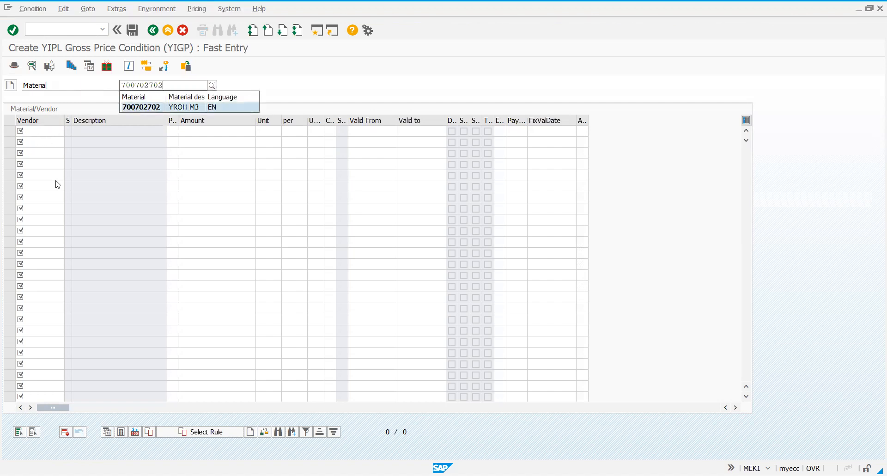
{"action": "left_click", "coordinate": [47, 130]}
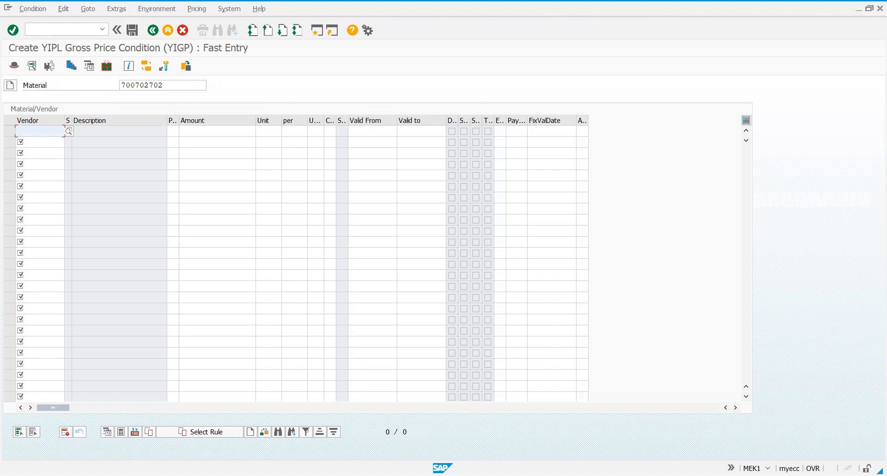
{"action": "type", "text": "7"}
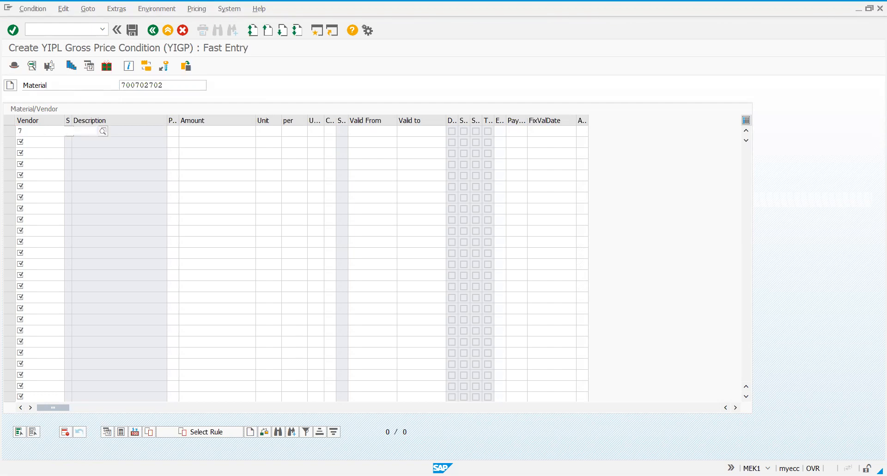
{"action": "type", "text": "000252"}
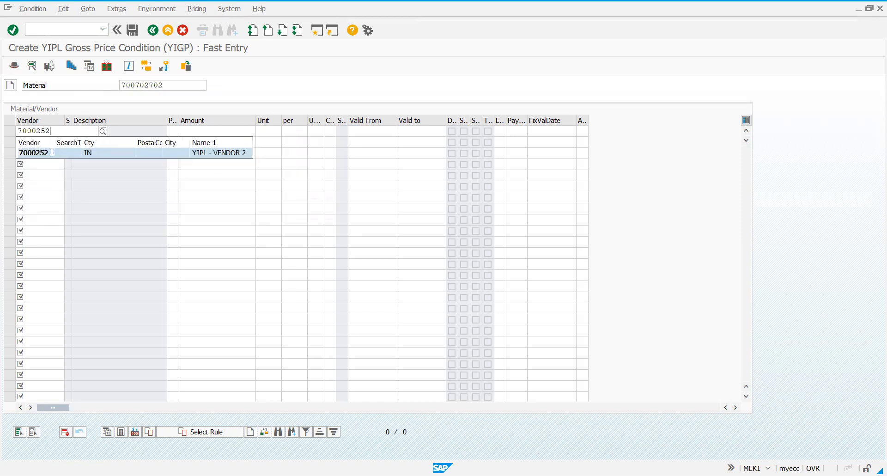
Set the vendor's gross price to 1000 INR and confirm the row
{"action": "left_click", "coordinate": [208, 126]}
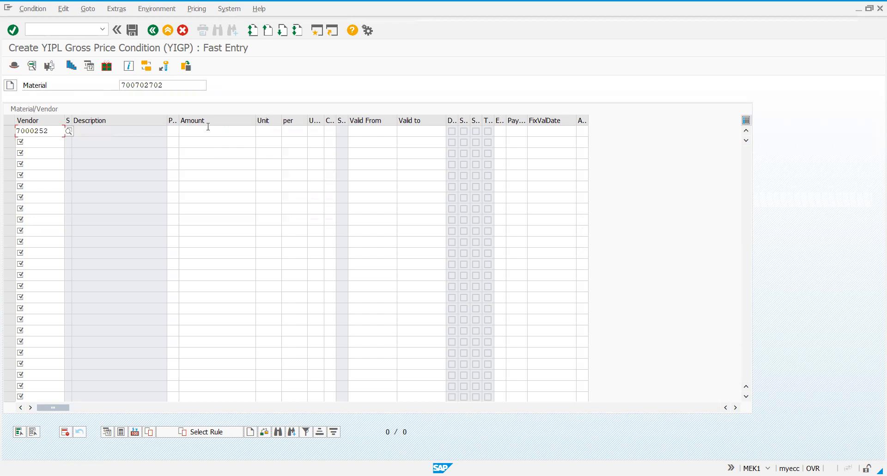
{"action": "left_click", "coordinate": [208, 127]}
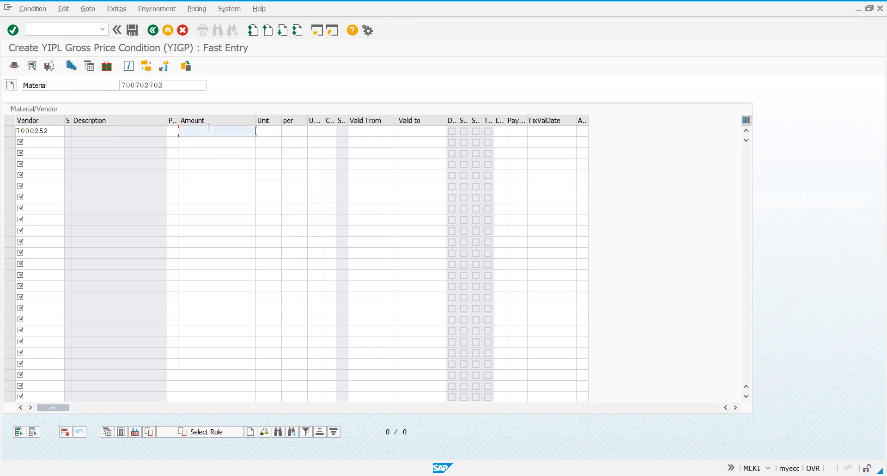
{"action": "type", "text": "1000"}
{"action": "left_click", "coordinate": [267, 132]}
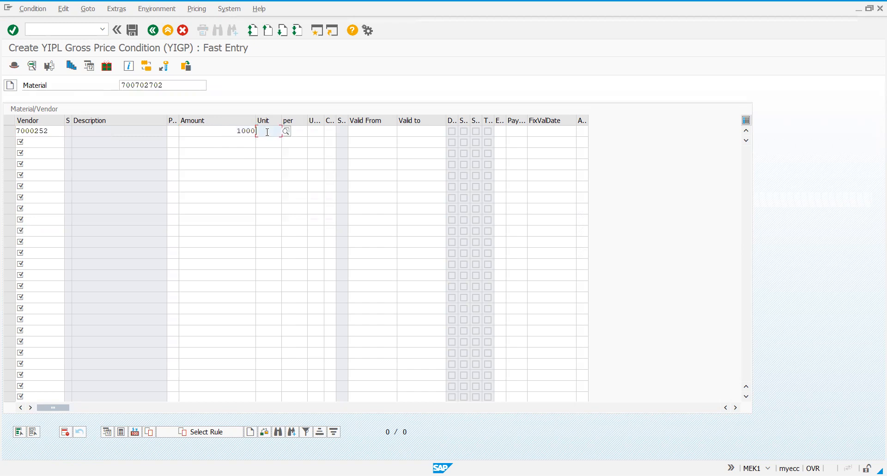
{"action": "type", "text": "INR"}
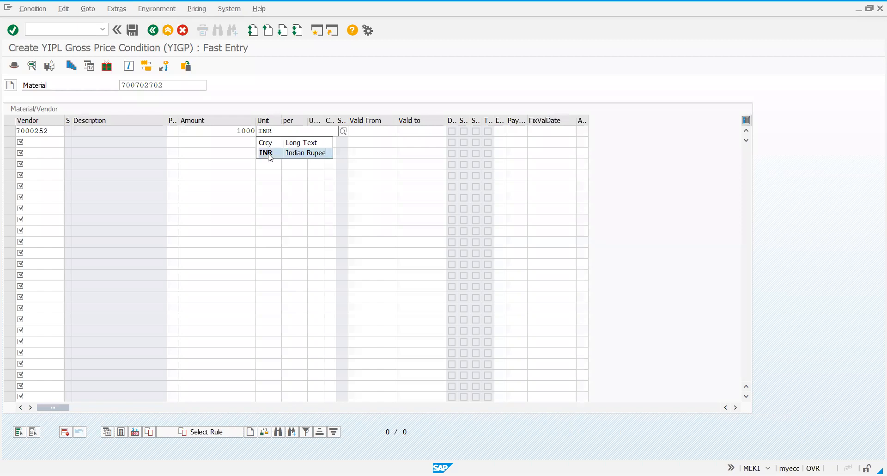
{"action": "left_click", "coordinate": [268, 153]}
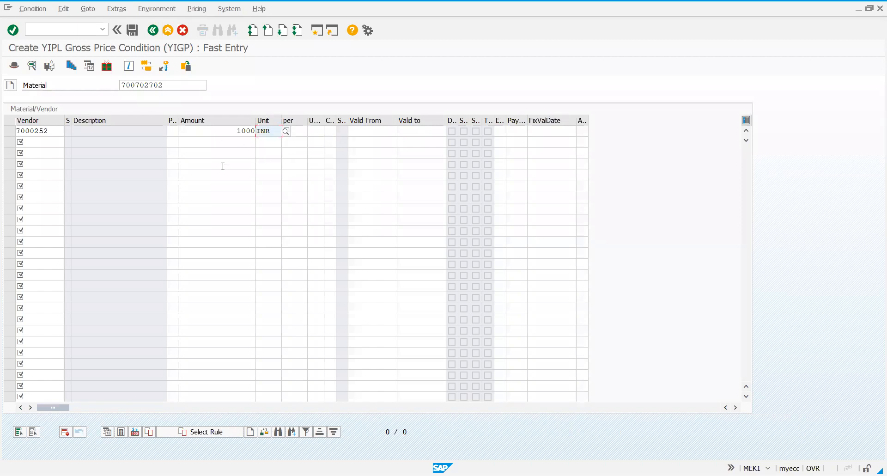
{"action": "key", "text": "Return"}
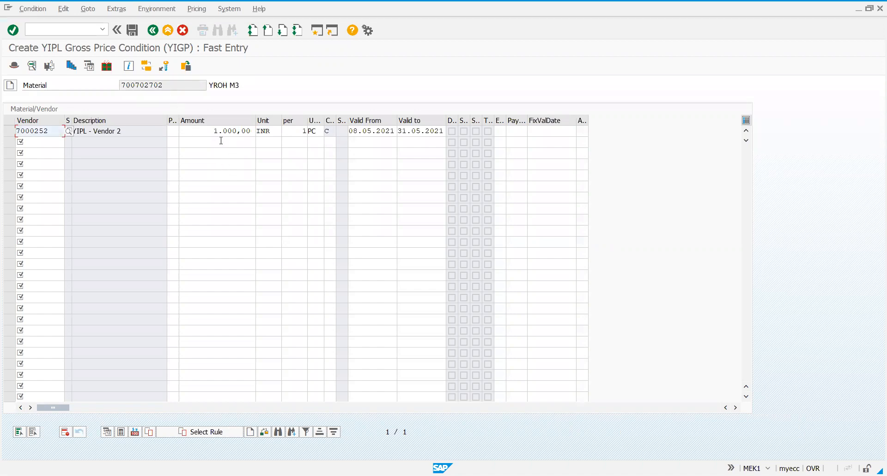
Save the YIGP gross price condition record
{"action": "right_click", "coordinate": [441, 131]}
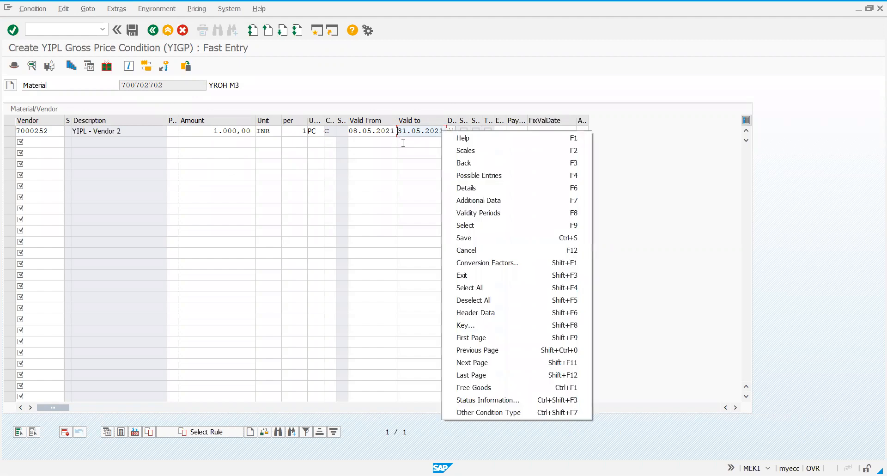
{"action": "left_click", "coordinate": [404, 146]}
{"action": "left_click", "coordinate": [415, 131]}
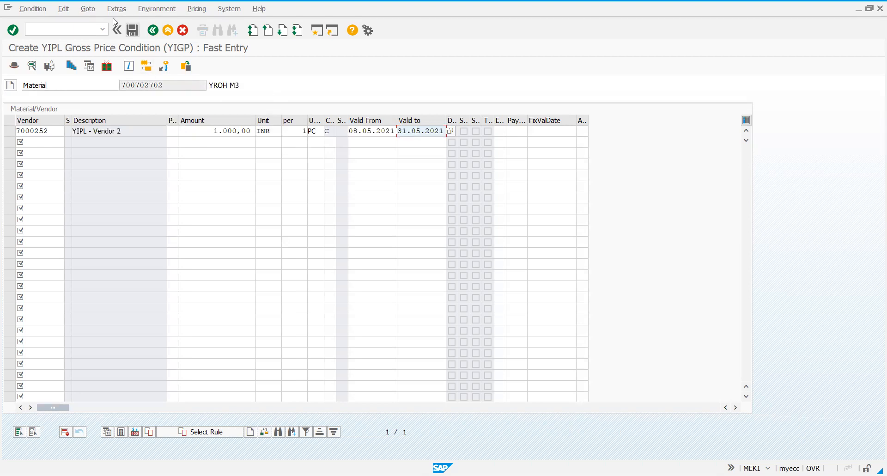
{"action": "left_click", "coordinate": [133, 33]}
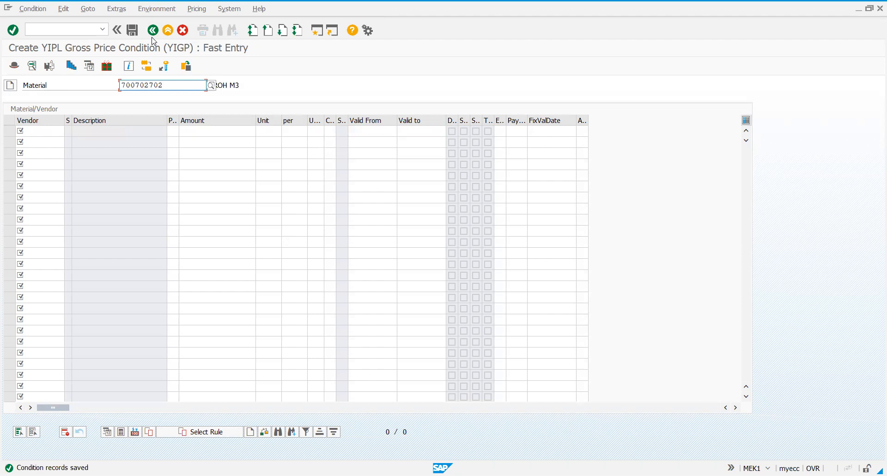
Leave the gross price entry and open the fast entry of condition records for condition type YIDP
{"action": "left_click", "coordinate": [153, 31]}
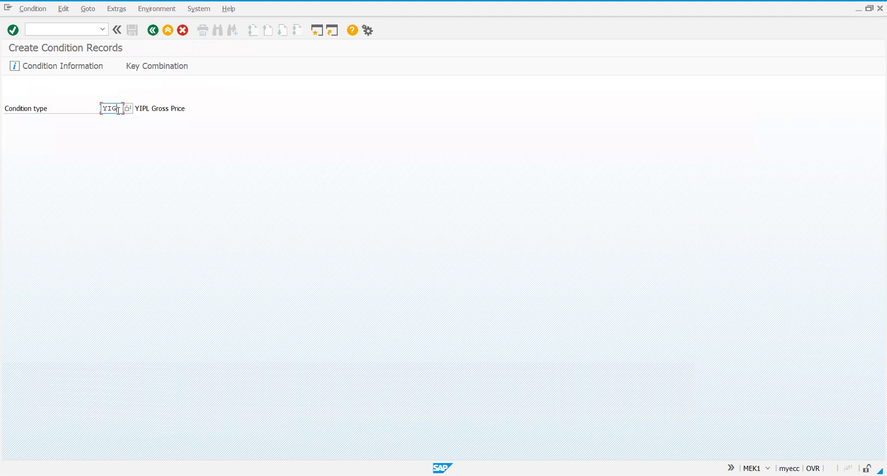
{"action": "type", "text": "D"}
{"action": "key", "text": "Return"}
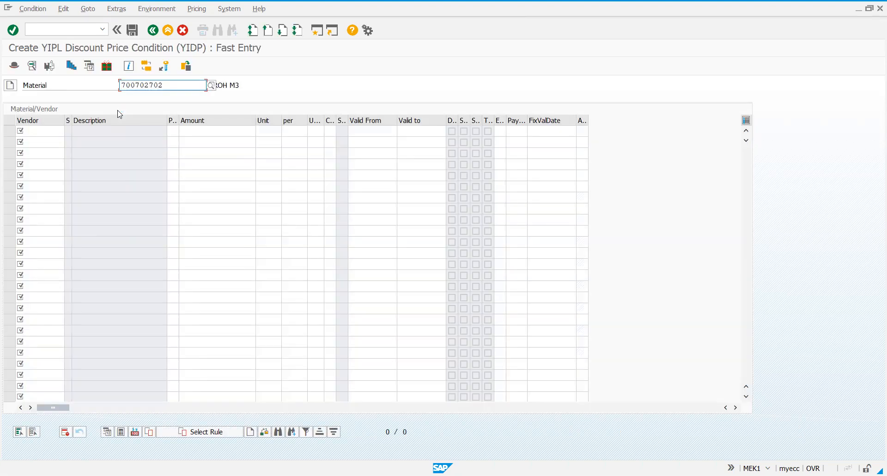
Add YIPL - Vendor 2 in the first row of the discount record for material 700702702
{"action": "left_click", "coordinate": [58, 135]}
{"action": "type", "text": "700"}
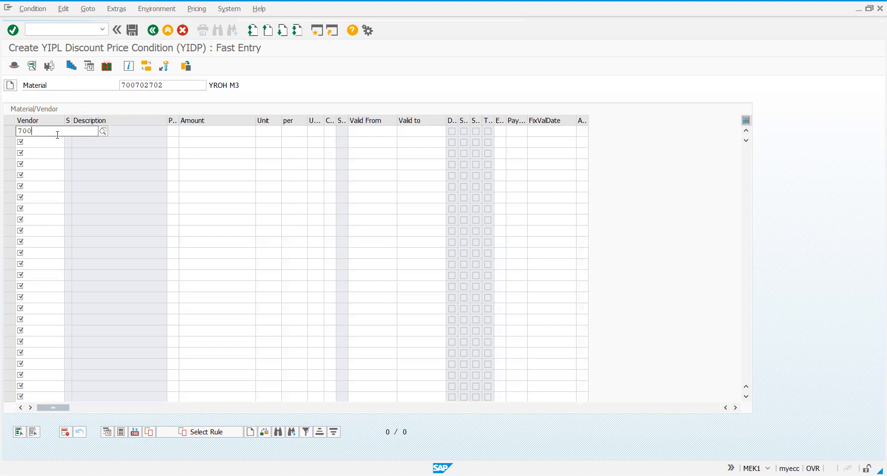
{"action": "type", "text": "252"}
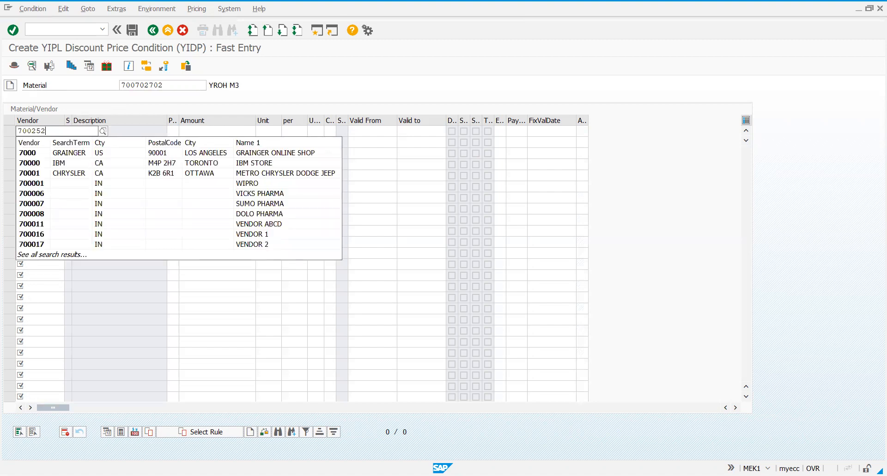
{"action": "left_click", "coordinate": [30, 132]}
{"action": "type", "text": "02"}
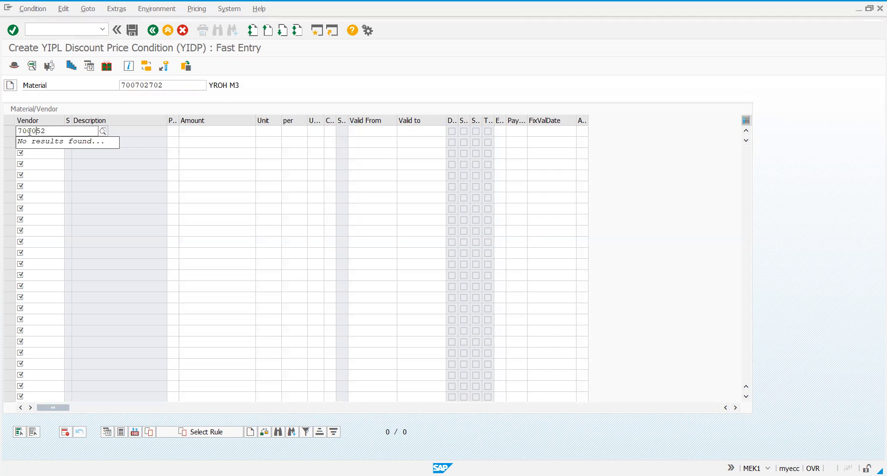
{"action": "type", "text": "52"}
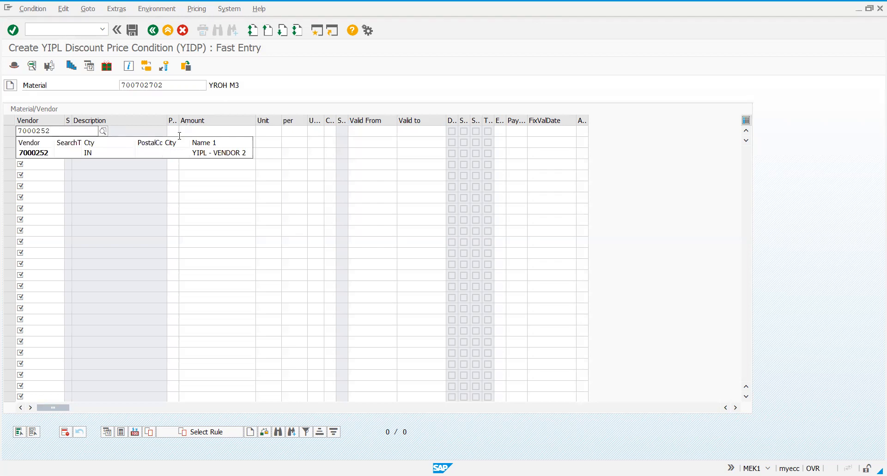
{"action": "left_click", "coordinate": [191, 155]}
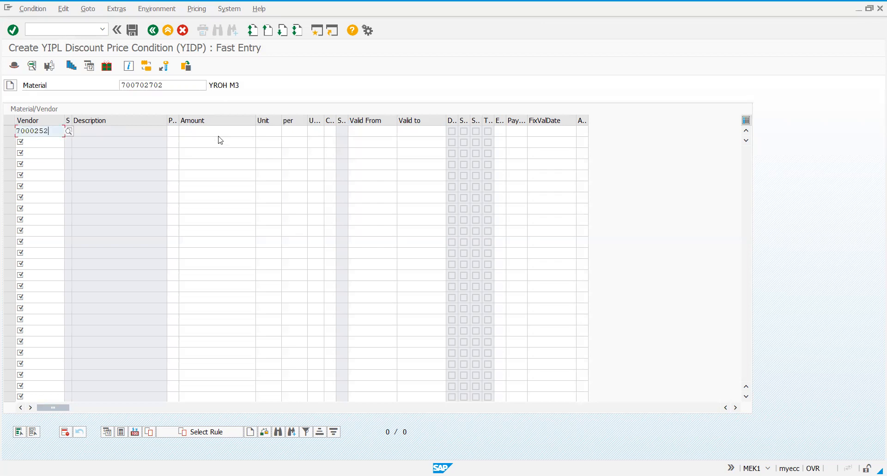
Set the discount amount to 9 and its calculation type to A (Percentage), widening the calculation type column
{"action": "left_click", "coordinate": [227, 131]}
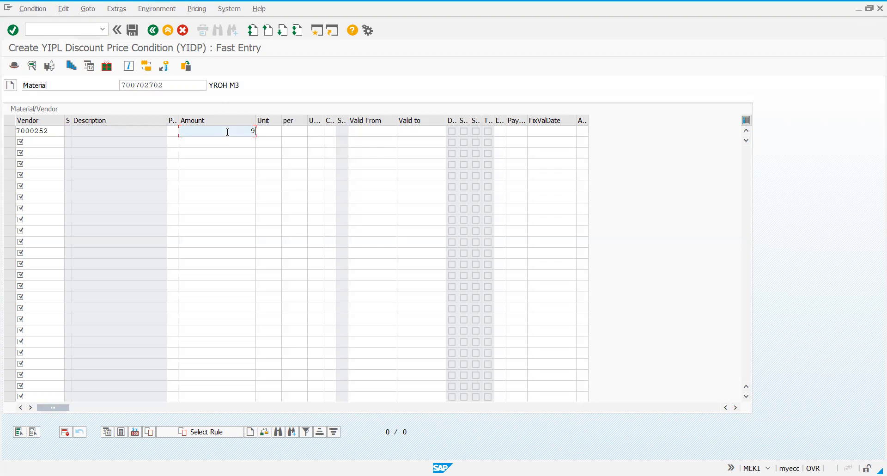
{"action": "left_click", "coordinate": [267, 130]}
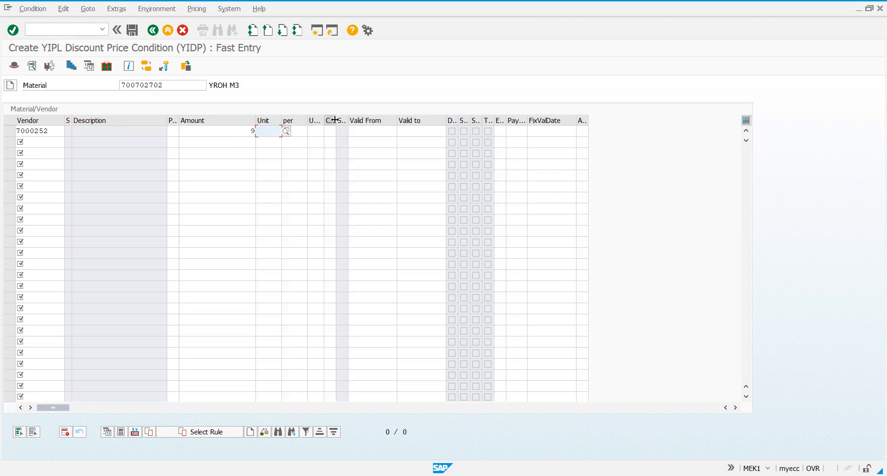
{"action": "left_click_drag", "start_coordinate": [335, 120], "coordinate": [359, 120]}
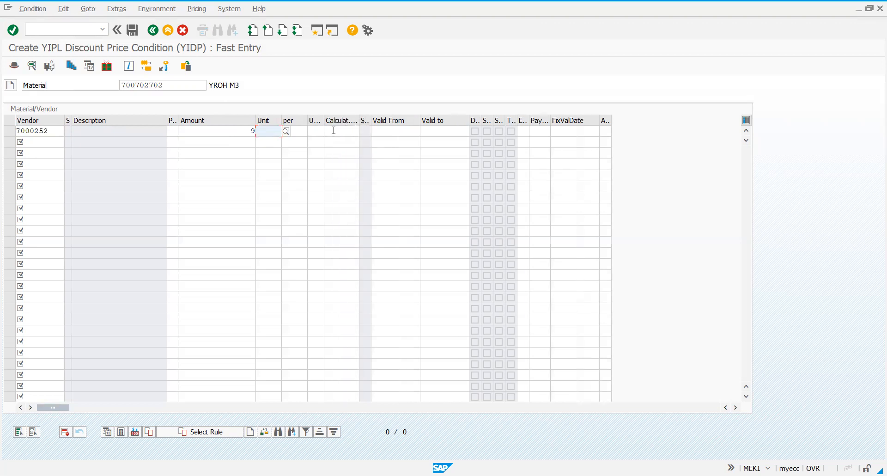
{"action": "left_click", "coordinate": [334, 131]}
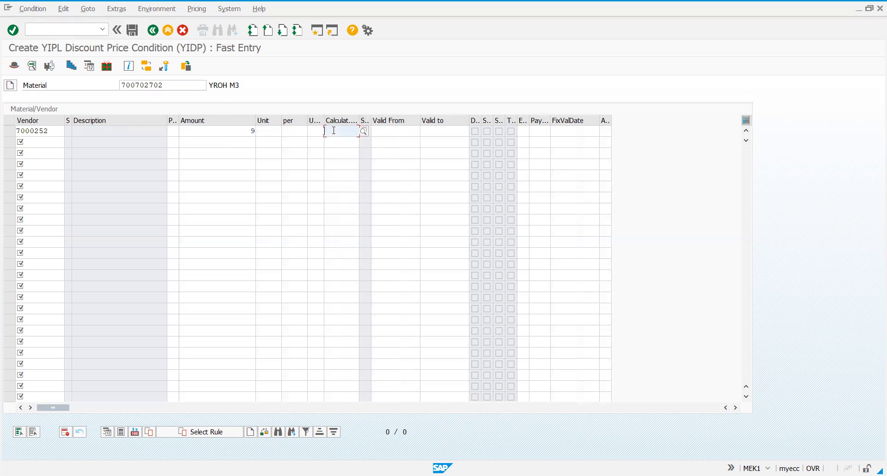
{"action": "left_click", "coordinate": [364, 132]}
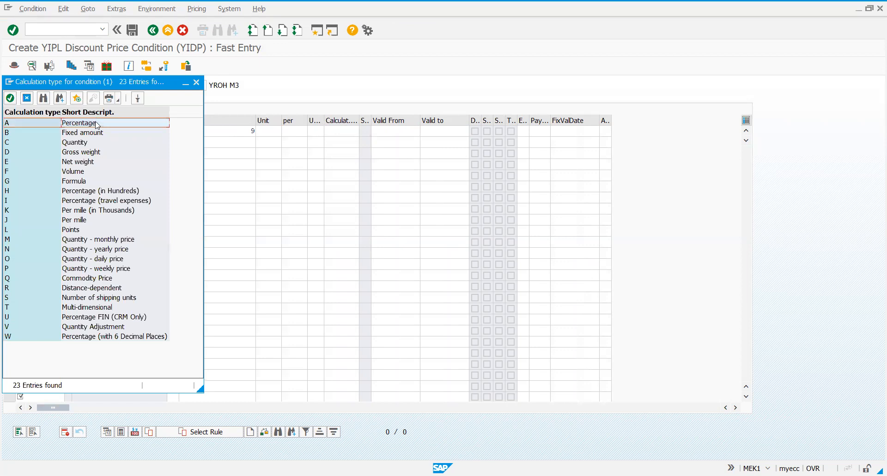
{"action": "right_click", "coordinate": [96, 123]}
{"action": "left_click", "coordinate": [85, 125]}
{"action": "key", "text": "Return"}
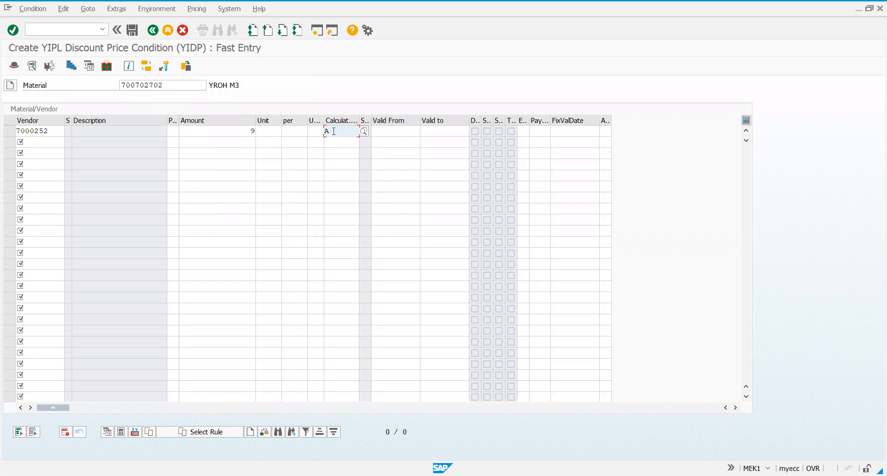
Validate and save the YIDP discount condition record for YIPL - Vendor 2, and return to the SAP Easy Access screen
{"action": "key", "text": "Return"}
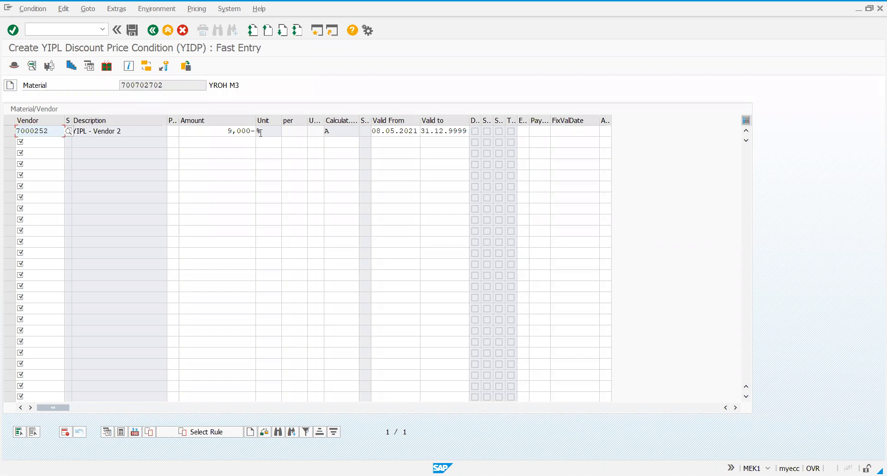
{"action": "left_click", "coordinate": [436, 133]}
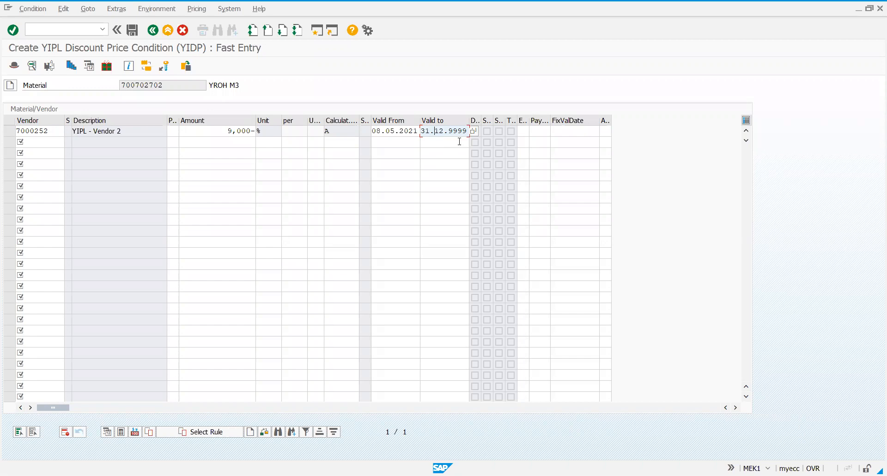
{"action": "left_click", "coordinate": [135, 30]}
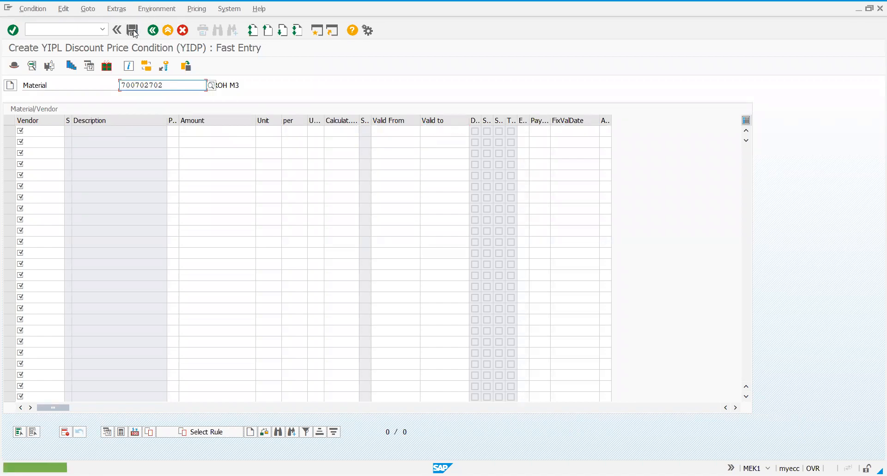
{"action": "left_click", "coordinate": [154, 34]}
{"action": "left_click", "coordinate": [155, 36]}
{"action": "left_click", "coordinate": [155, 36]}
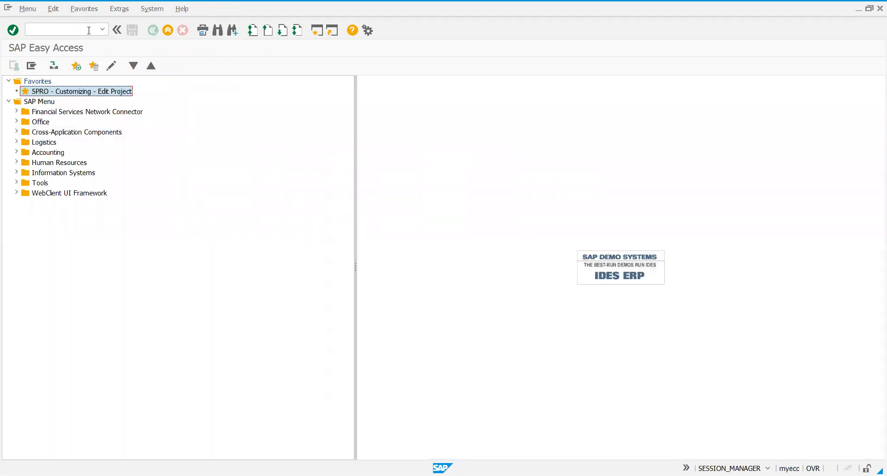
Open purchase order creation with transaction ME21N, close the help text and turn on the document overview
{"action": "left_click", "coordinate": [84, 30]}
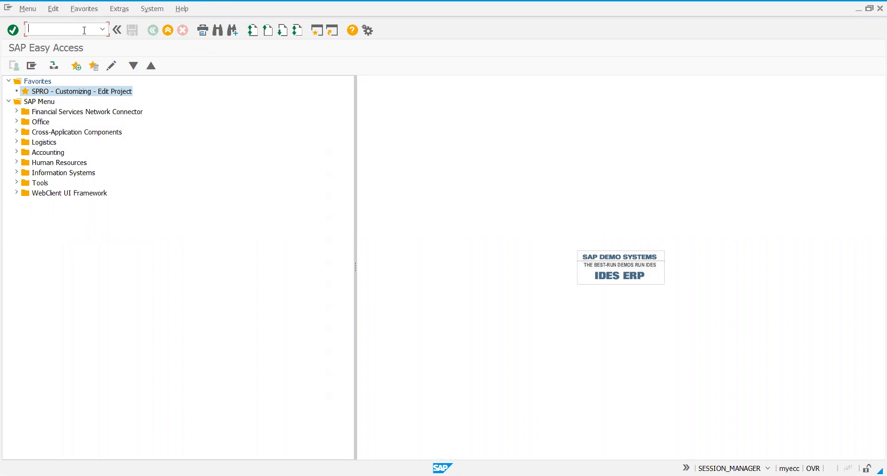
{"action": "type", "text": "/nme21n"}
{"action": "key", "text": "Return"}
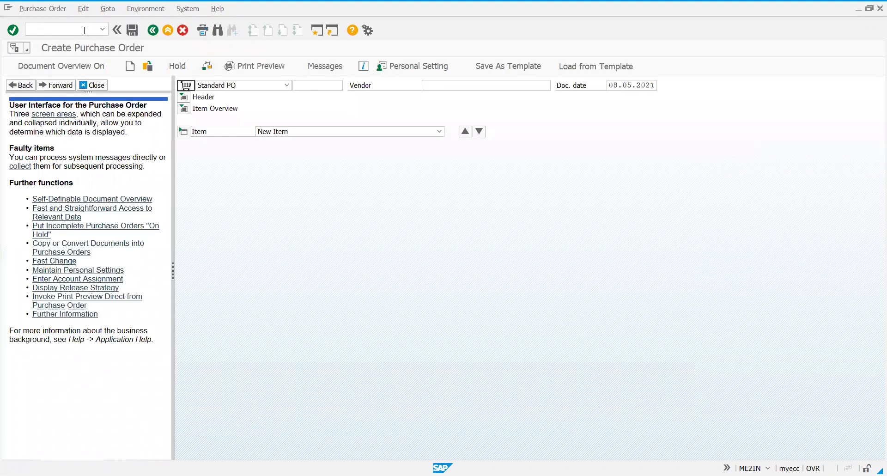
{"action": "left_click", "coordinate": [84, 84]}
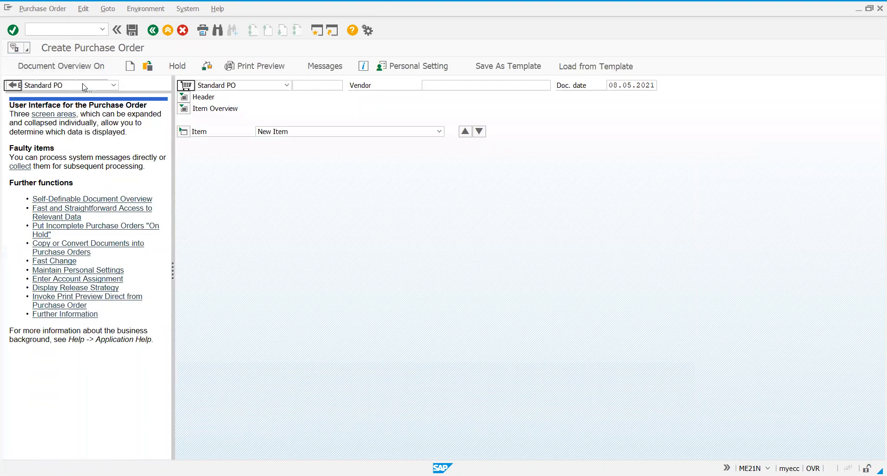
{"action": "left_click", "coordinate": [37, 67]}
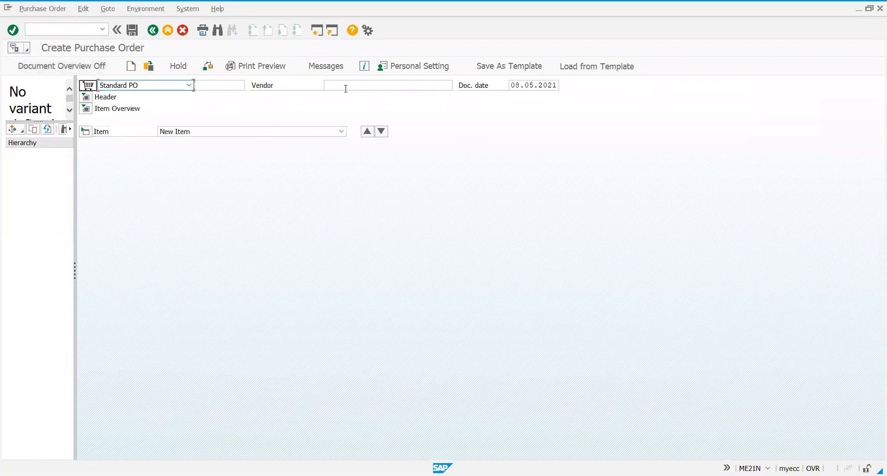
Assign YIPL - Vendor 2 to the standard purchase order and expand the header details
{"action": "left_click", "coordinate": [359, 86]}
{"action": "type", "text": "7"}
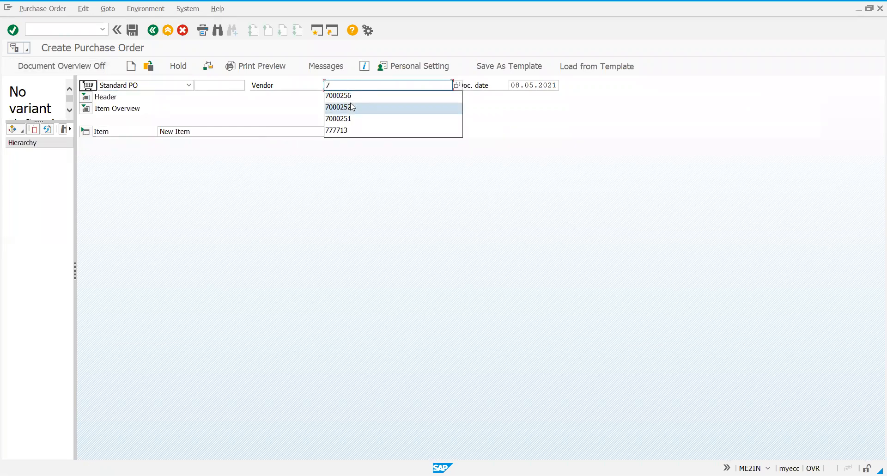
{"action": "left_click", "coordinate": [351, 106]}
{"action": "left_click", "coordinate": [89, 97]}
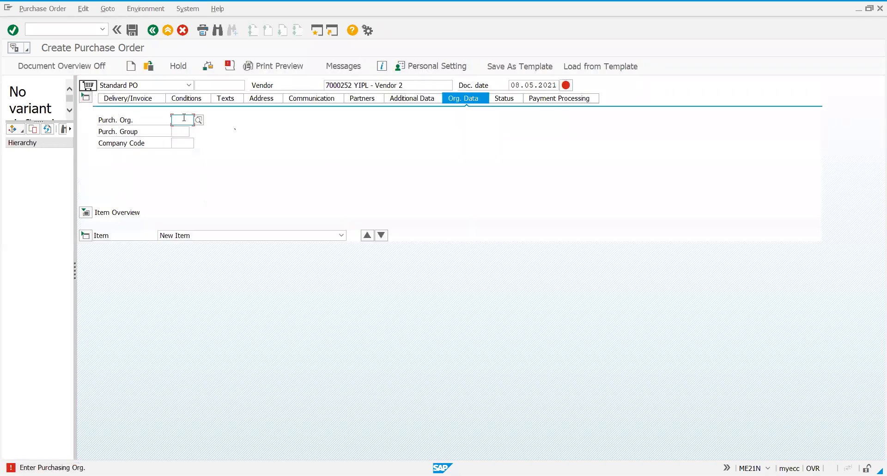
Set the order's organizational data to purchasing organization YIPO, purchasing group YPG and company code YIPL
{"action": "type", "text": "yipo"}
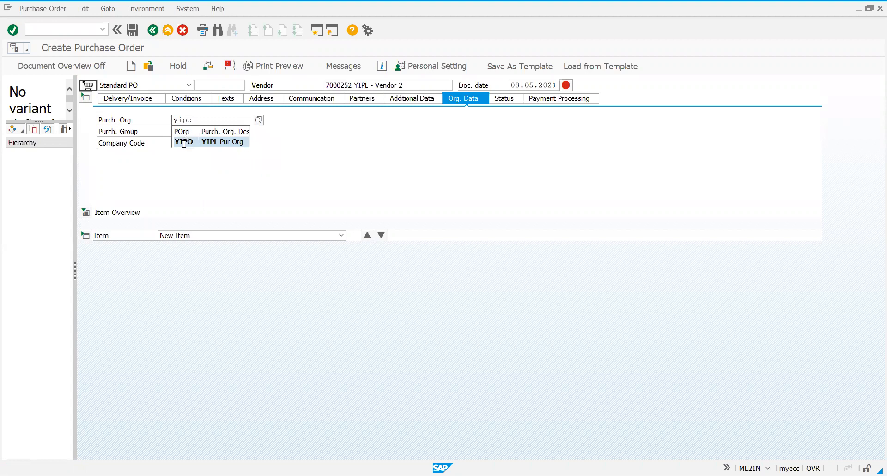
{"action": "left_click", "coordinate": [184, 141]}
{"action": "key", "text": "Tab"}
{"action": "type", "text": "y"}
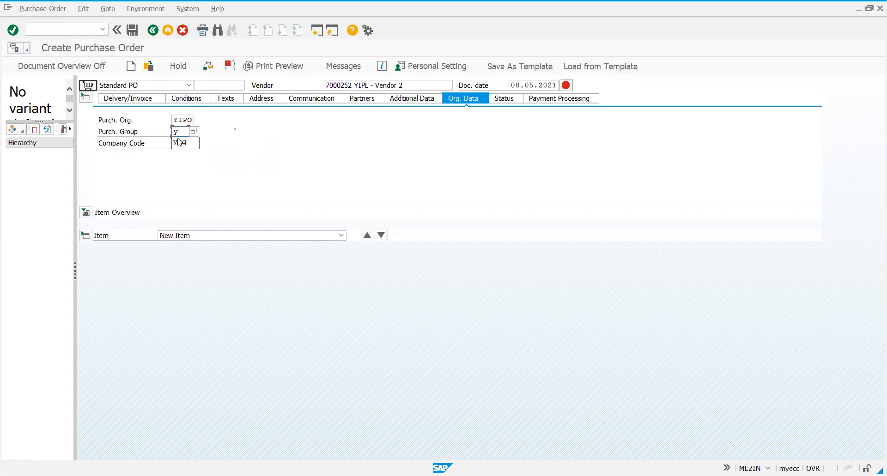
{"action": "left_click", "coordinate": [179, 142]}
{"action": "key", "text": "Tab"}
{"action": "type", "text": "y"}
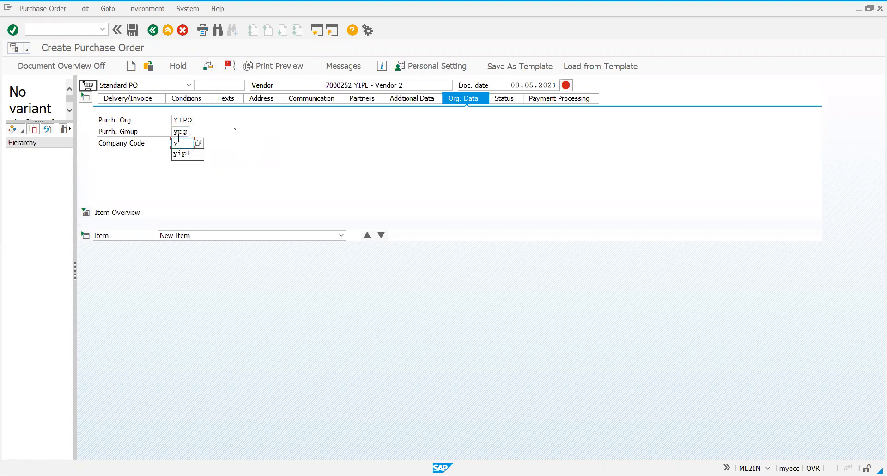
{"action": "left_click", "coordinate": [181, 154]}
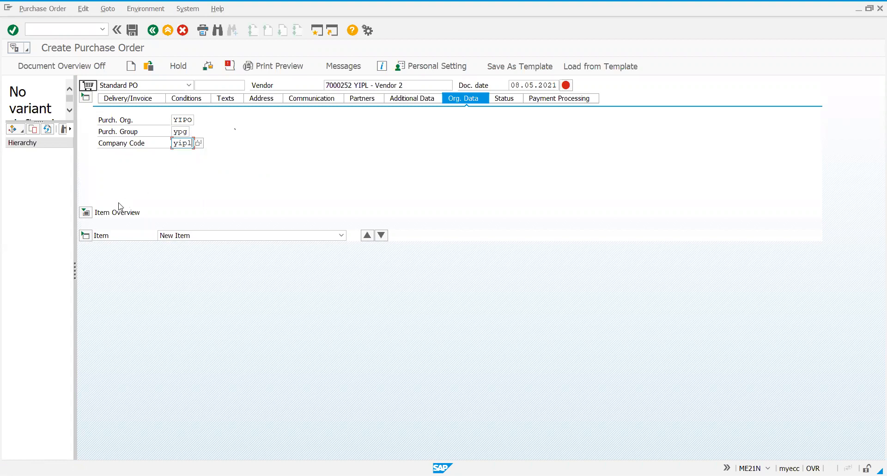
Add an order item for material 700702702 with a quantity of 200 and plant YIBP
{"action": "left_click", "coordinate": [86, 216]}
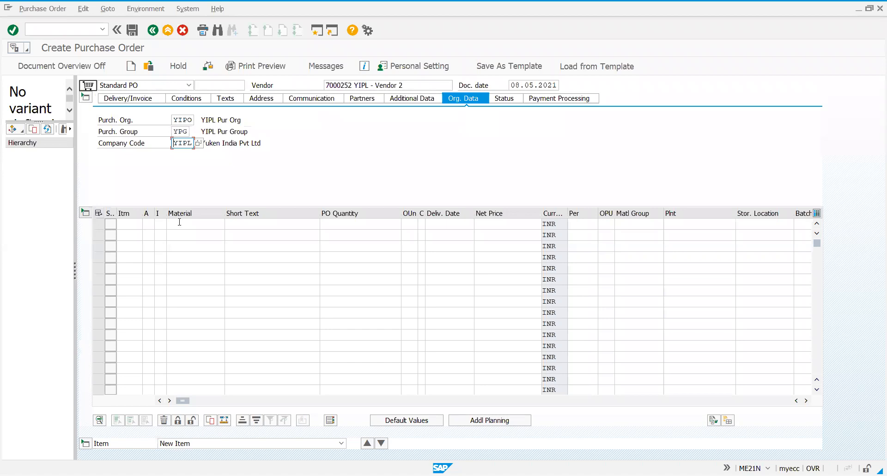
{"action": "left_click", "coordinate": [179, 222]}
{"action": "type", "text": "700"}
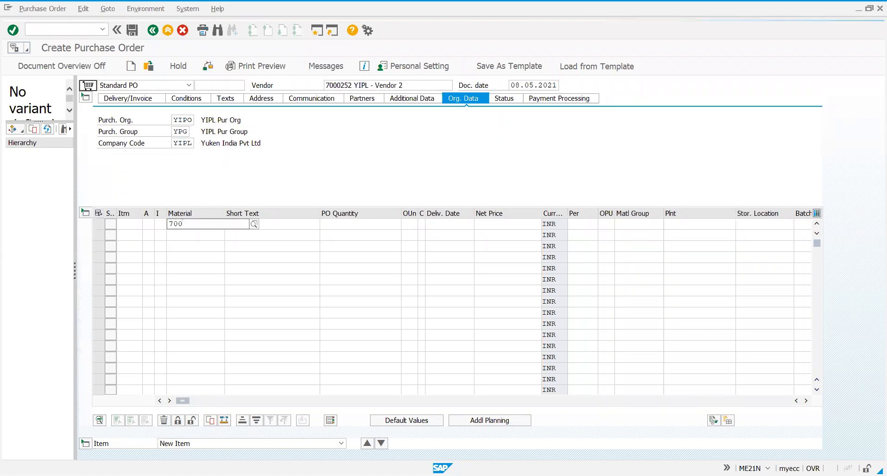
{"action": "type", "text": "702702"}
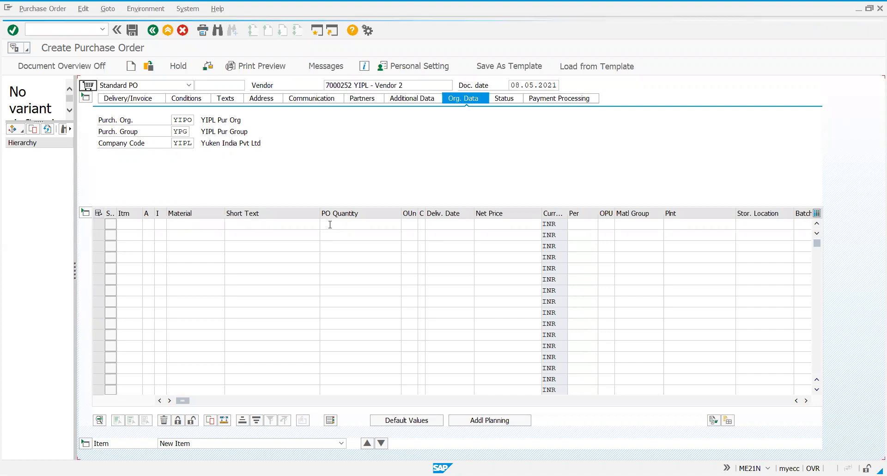
{"action": "left_click", "coordinate": [335, 224]}
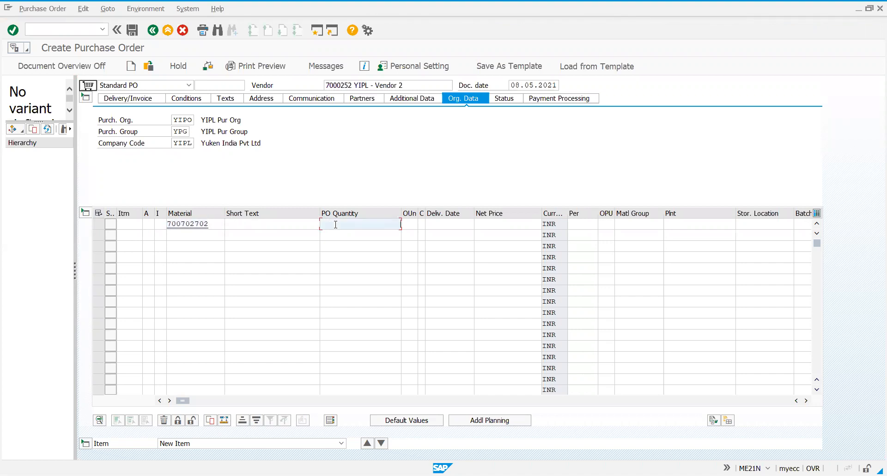
{"action": "type", "text": "200"}
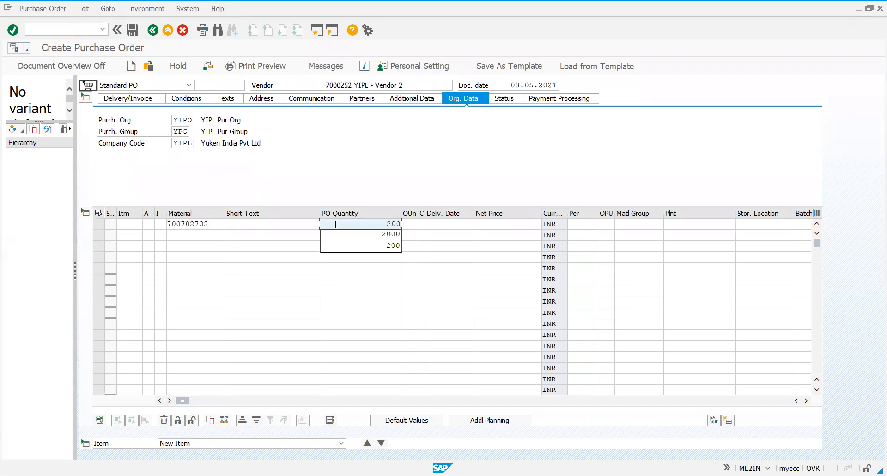
{"action": "left_click", "coordinate": [664, 224]}
{"action": "type", "text": "yibp"}
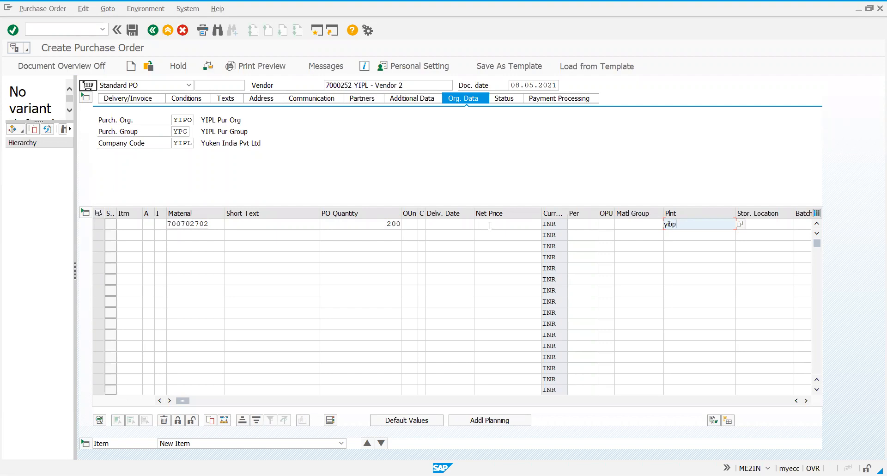
{"action": "left_click", "coordinate": [352, 220]}
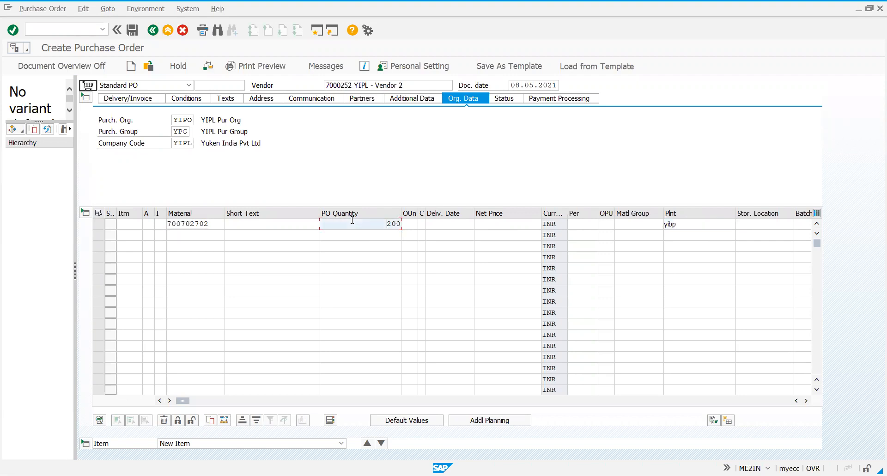
{"action": "key", "text": "Return"}
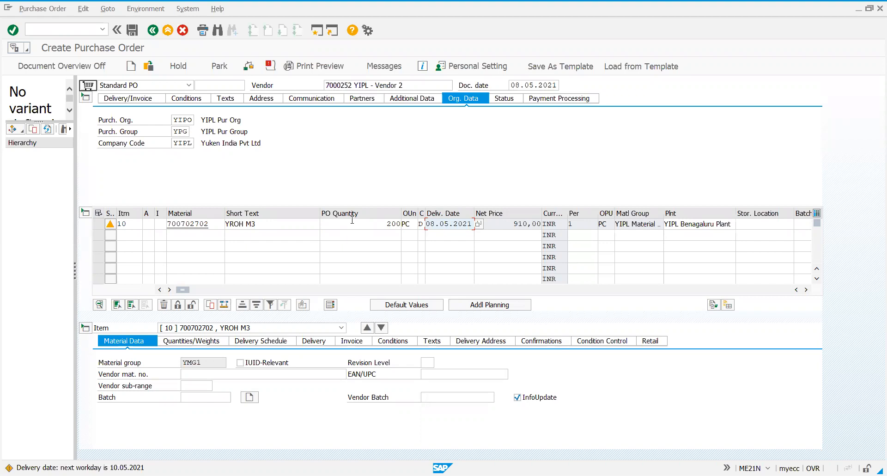
Display the pricing conditions of item 10 and save the purchase order for YIPL - Vendor 2
{"action": "left_click", "coordinate": [409, 340]}
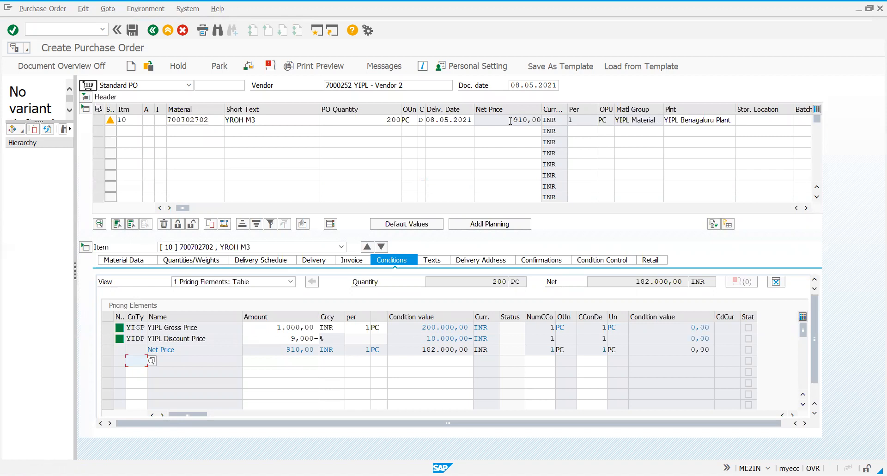
{"action": "left_click", "coordinate": [409, 212]}
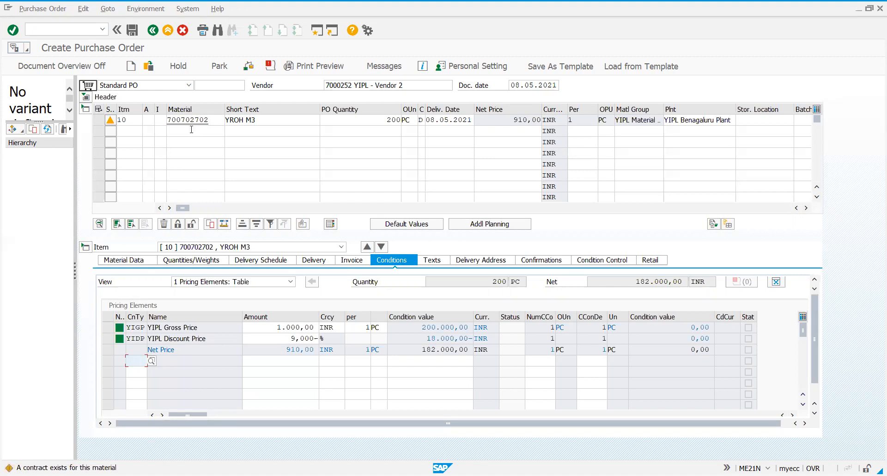
{"action": "key", "text": "Return"}
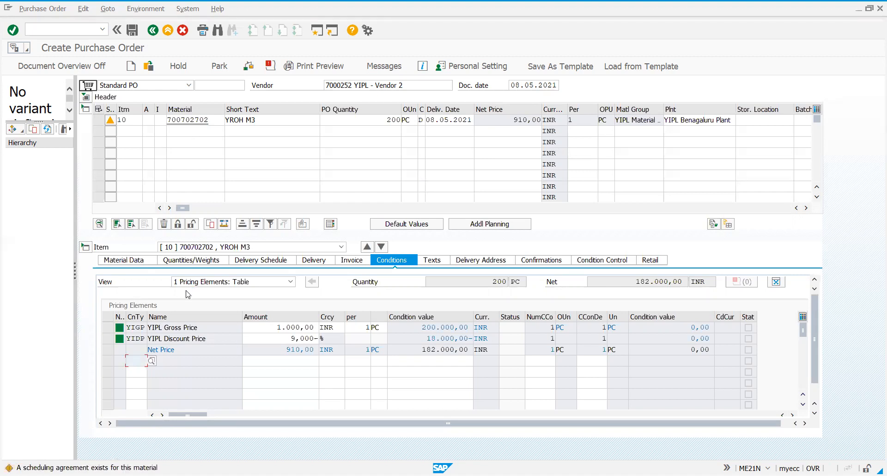
{"action": "key", "text": "Return"}
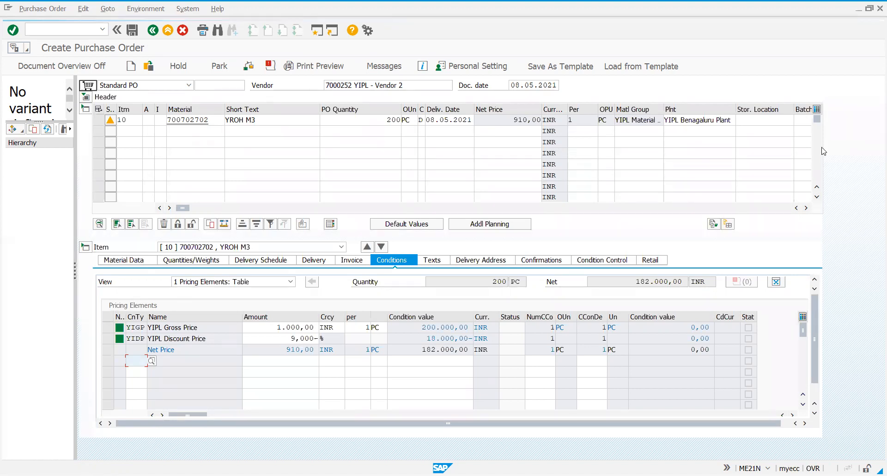
{"action": "left_click", "coordinate": [138, 31]}
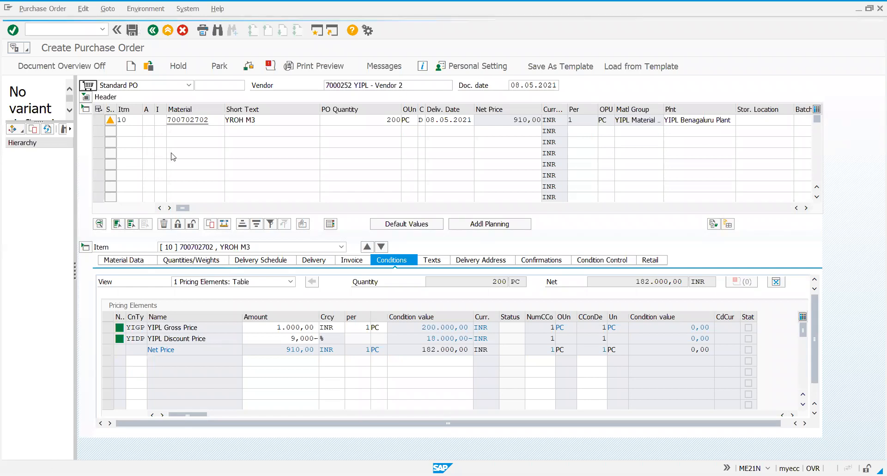
{"action": "left_click", "coordinate": [180, 209]}
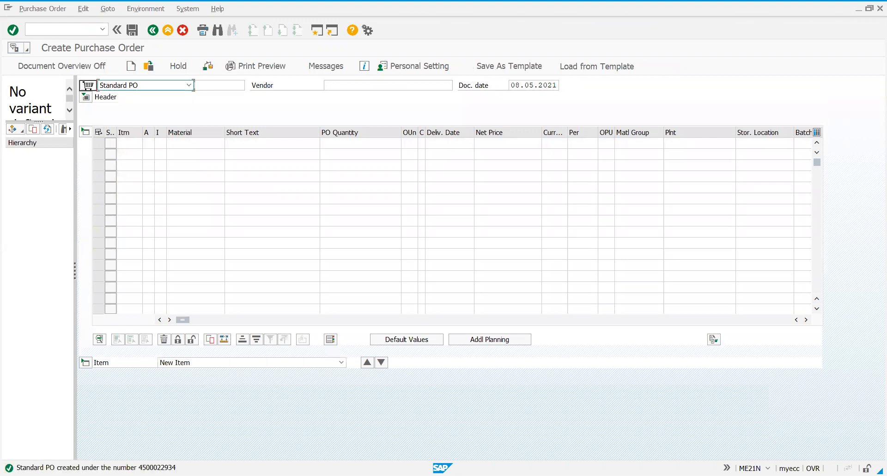
Expand the header of the new standard purchase order and assign YIPL - Vendor 1
{"action": "left_click", "coordinate": [88, 97]}
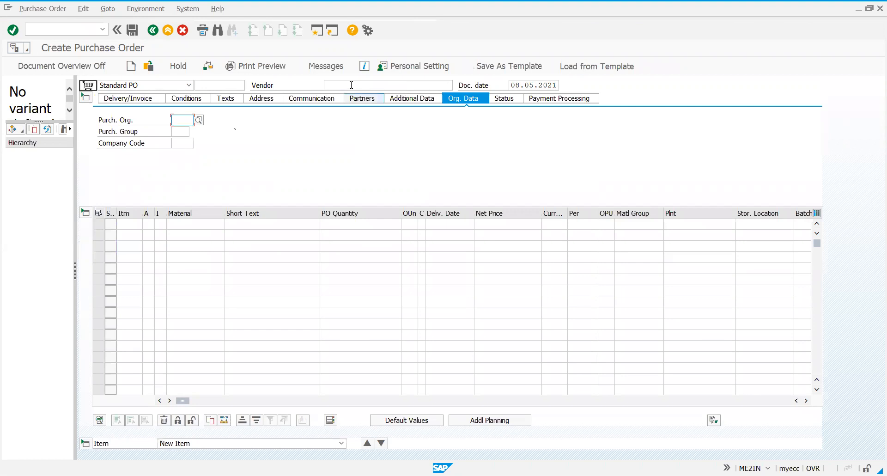
{"action": "left_click", "coordinate": [351, 85]}
{"action": "type", "text": "700"}
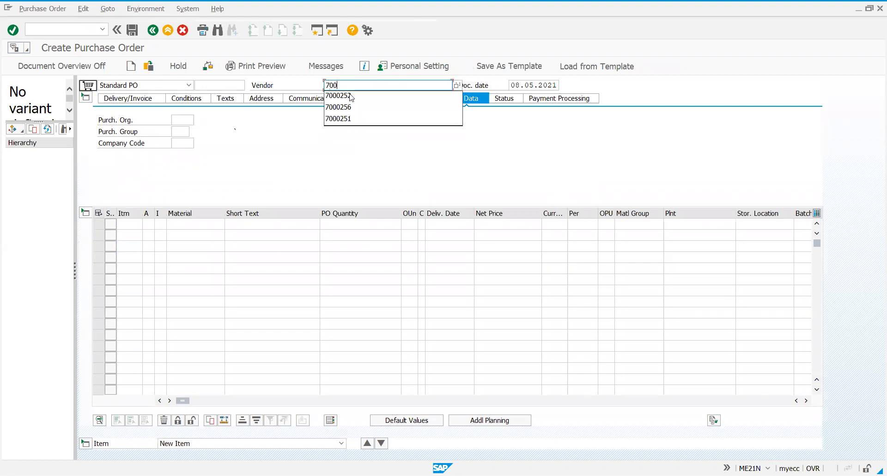
{"action": "left_click", "coordinate": [351, 95]}
{"action": "key", "text": "BackSpace"}
{"action": "type", "text": "1"}
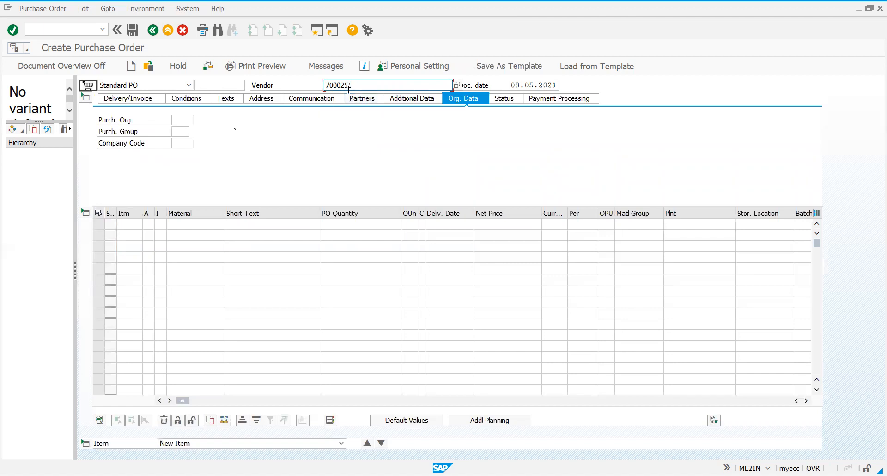
{"action": "key", "text": "Return"}
Set the Vendor 1 order's purchasing organization to YIPO, purchasing group to YPG and company code to YIPL
{"action": "left_click", "coordinate": [180, 120]}
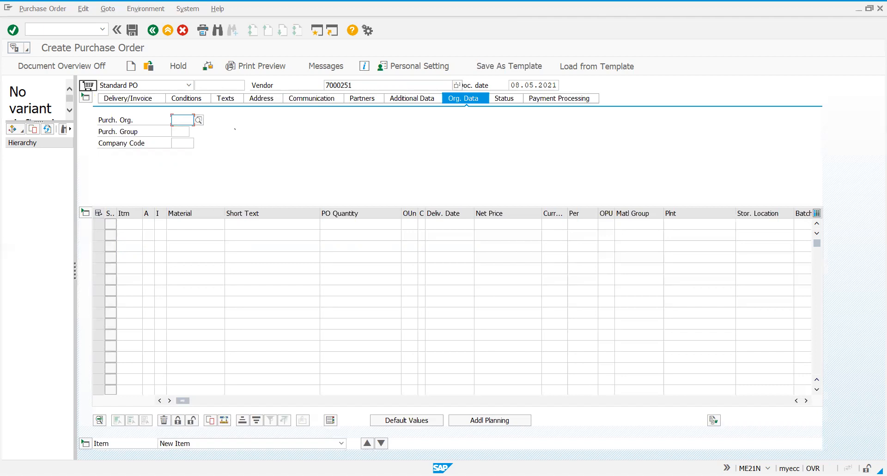
{"action": "type", "text": "yipo"}
{"action": "left_click", "coordinate": [180, 130]}
{"action": "type", "text": "y"}
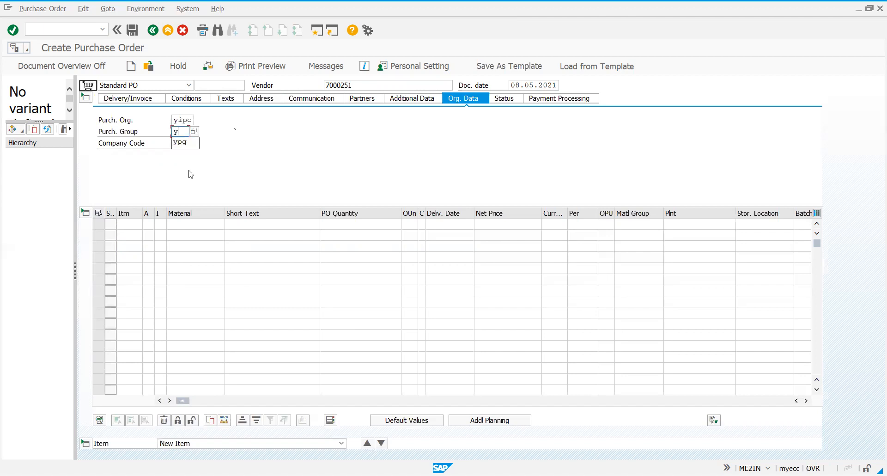
{"action": "left_click", "coordinate": [185, 142]}
{"action": "left_click", "coordinate": [185, 142]}
{"action": "type", "text": "y"}
{"action": "key", "text": "Down"}
{"action": "key", "text": "Return"}
Add an order item for material 700702702 with a quantity of 100
{"action": "left_click", "coordinate": [189, 222]}
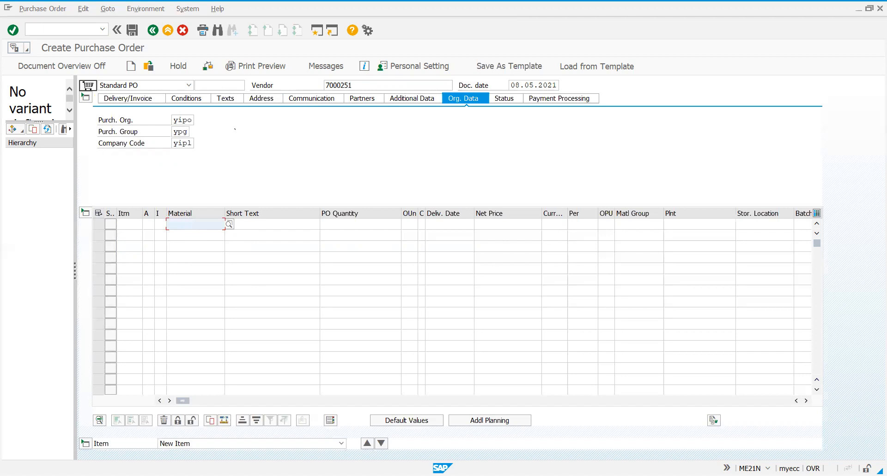
{"action": "type", "text": "700702702"}
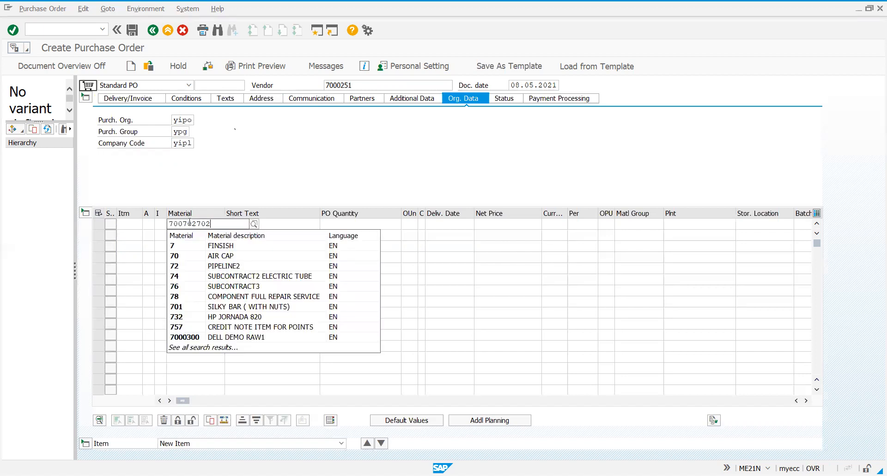
{"action": "left_click", "coordinate": [364, 228]}
{"action": "type", "text": "100"}
{"action": "key", "text": "Return"}
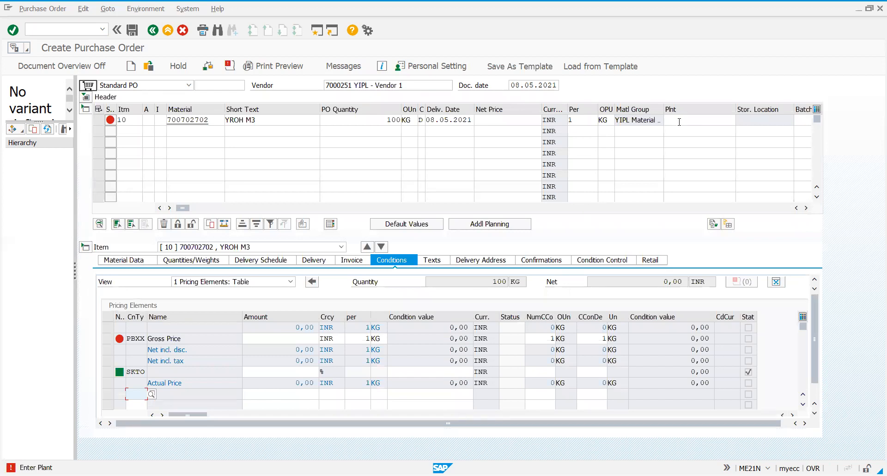
Assign plant PIBP to item 10 and set its net price to 100
{"action": "left_click", "coordinate": [679, 122]}
{"action": "type", "text": "pibp"}
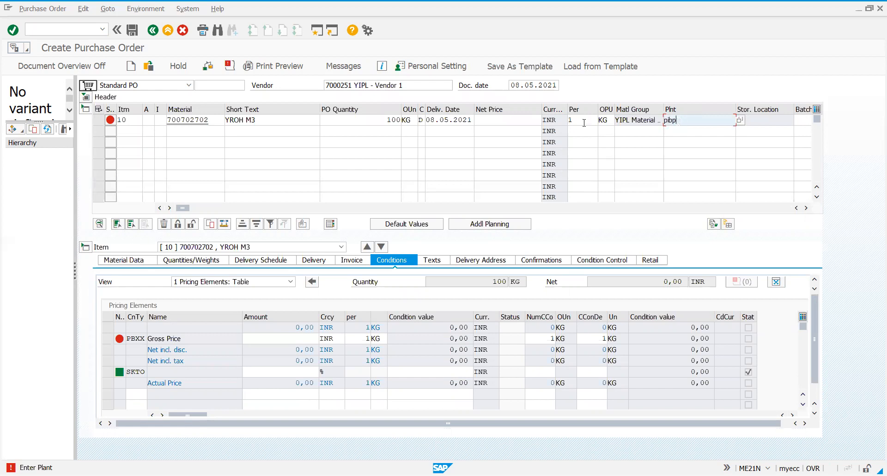
{"action": "left_click", "coordinate": [533, 119]}
{"action": "type", "text": "100"}
{"action": "key", "text": "Return"}
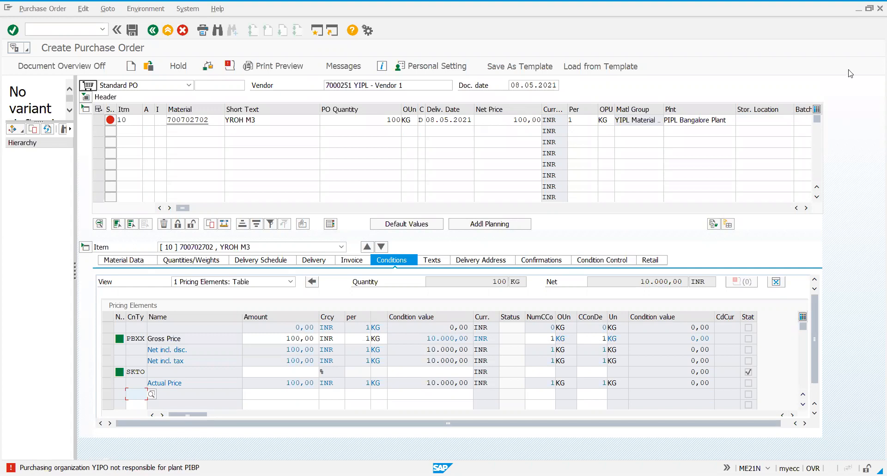
Expand the order header and change the plant of item 10 to YIBP
{"action": "left_click", "coordinate": [85, 97]}
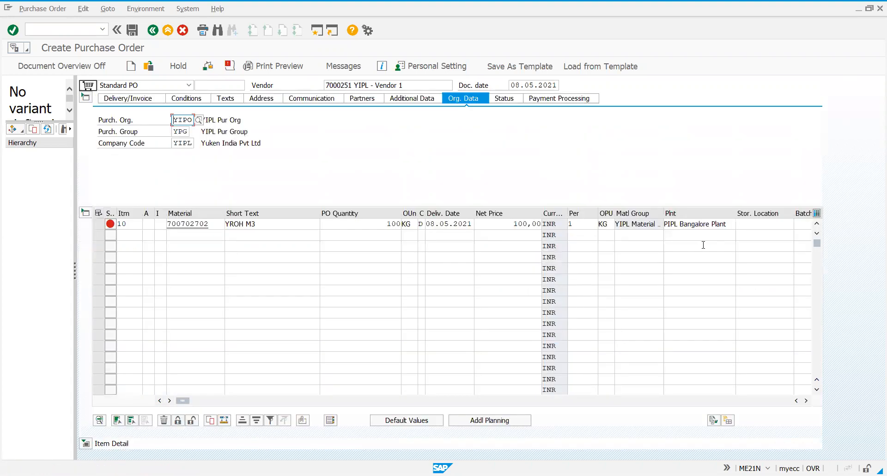
{"action": "left_click", "coordinate": [710, 223]}
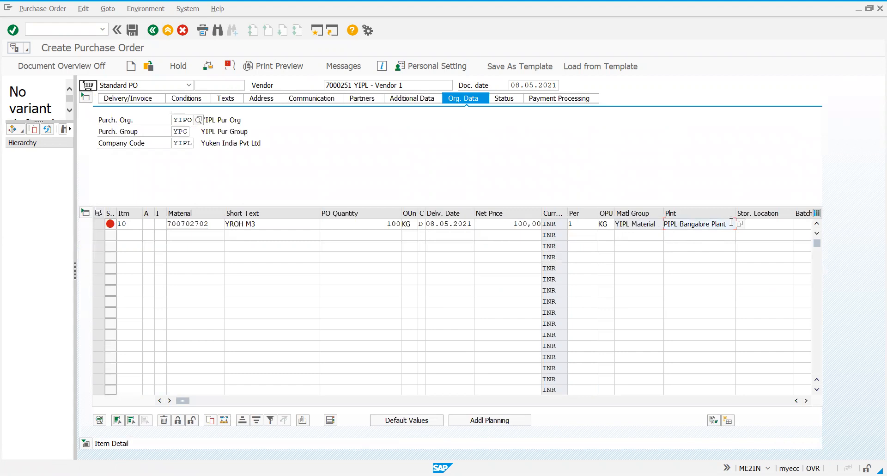
{"action": "type", "text": "y"}
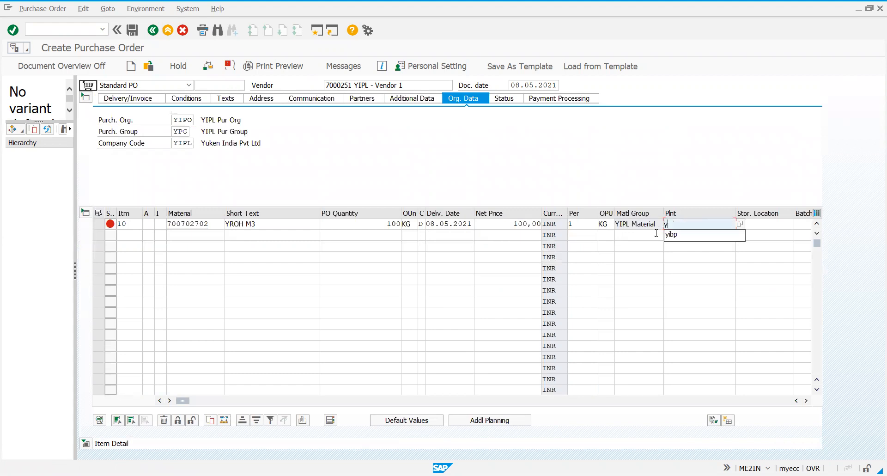
{"action": "type", "text": "bo"}
{"action": "key", "text": "BackSpace"}
{"action": "type", "text": "p"}
{"action": "key", "text": "Return"}
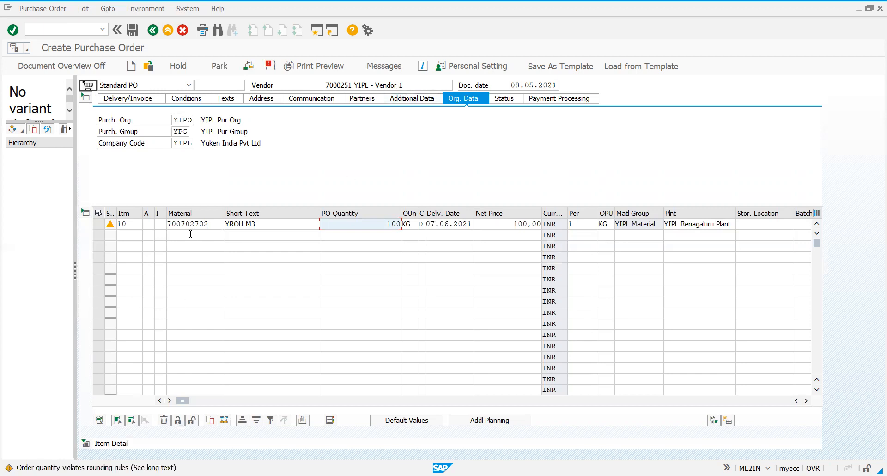
Display the header pricing conditions and look through the condition types available for them
{"action": "left_click", "coordinate": [193, 101]}
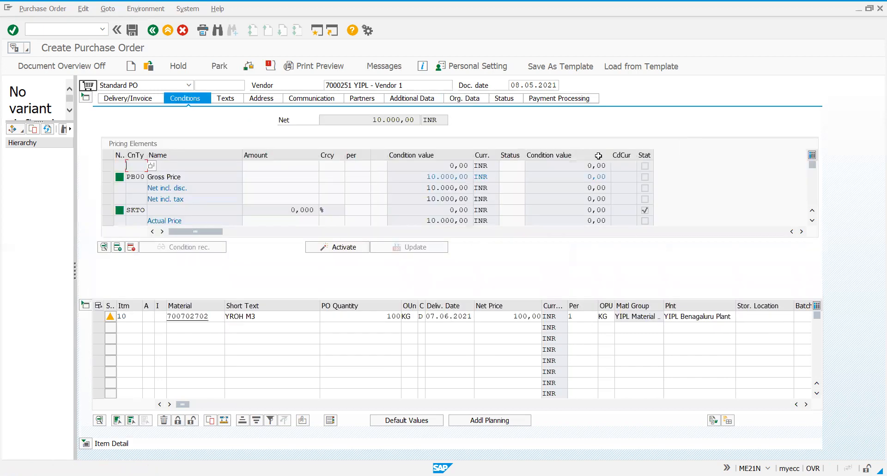
{"action": "left_click", "coordinate": [153, 164]}
{"action": "left_click", "coordinate": [36, 134]}
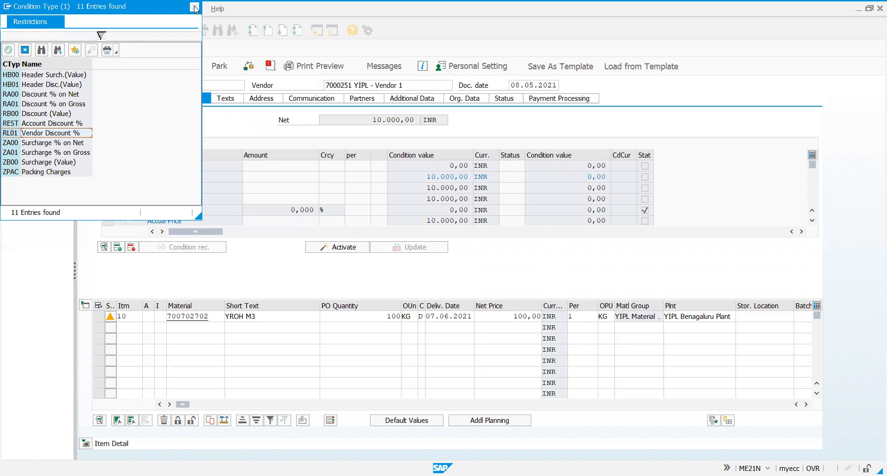
{"action": "key", "text": "Escape"}
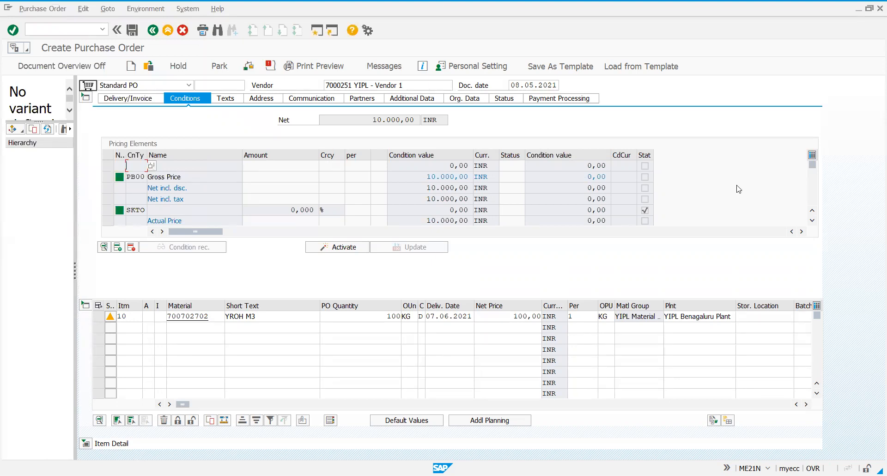
Add condition type RL01 (Vendor Discount %) to the header pricing elements with an amount of 8 %
{"action": "left_click", "coordinate": [812, 221]}
{"action": "left_click", "coordinate": [813, 221]}
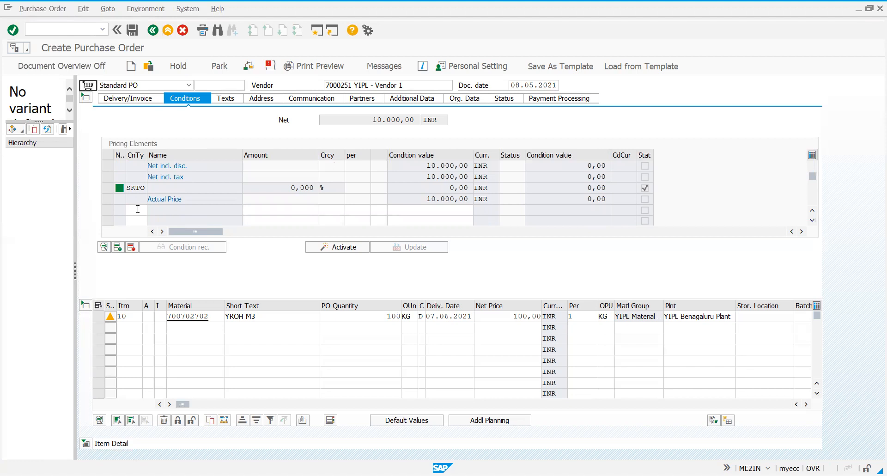
{"action": "scroll", "coordinate": [136, 200], "scroll_direction": "down", "scroll_amount": 1}
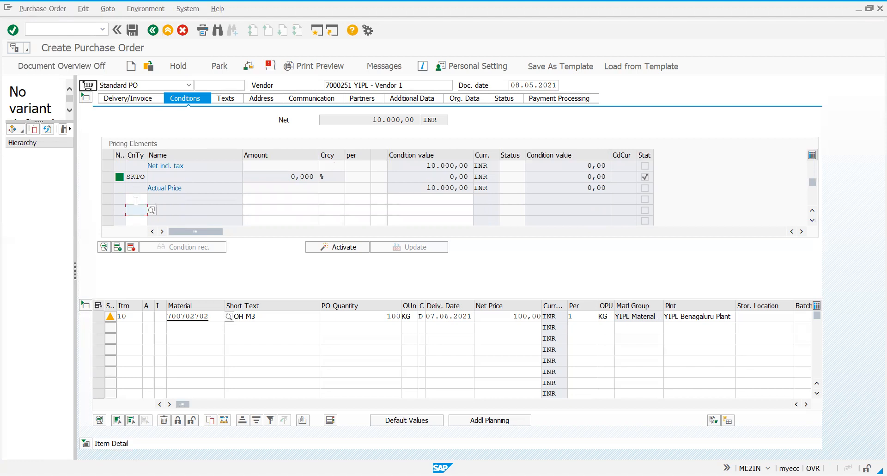
{"action": "left_click", "coordinate": [136, 200]}
{"action": "left_click", "coordinate": [152, 199]}
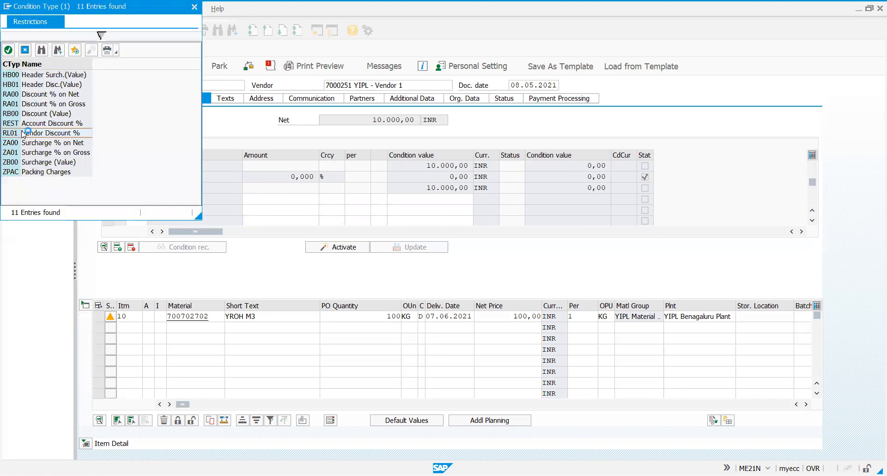
{"action": "double_click", "coordinate": [22, 133]}
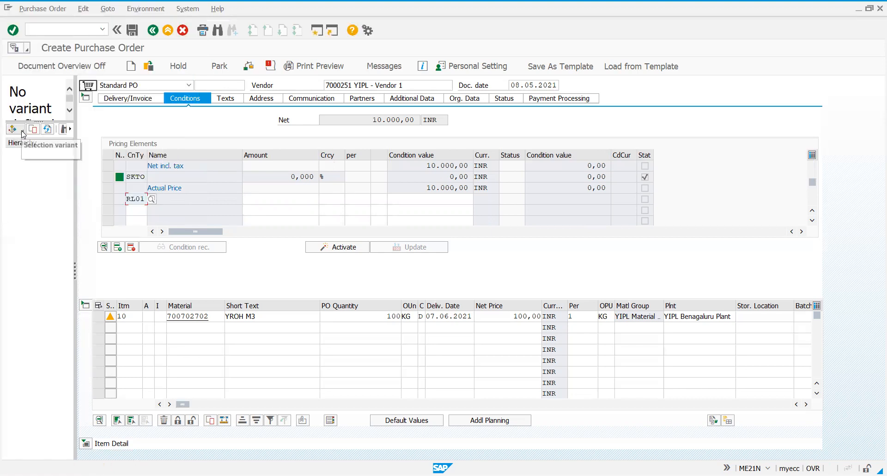
{"action": "left_click", "coordinate": [295, 198]}
{"action": "type", "text": "8"}
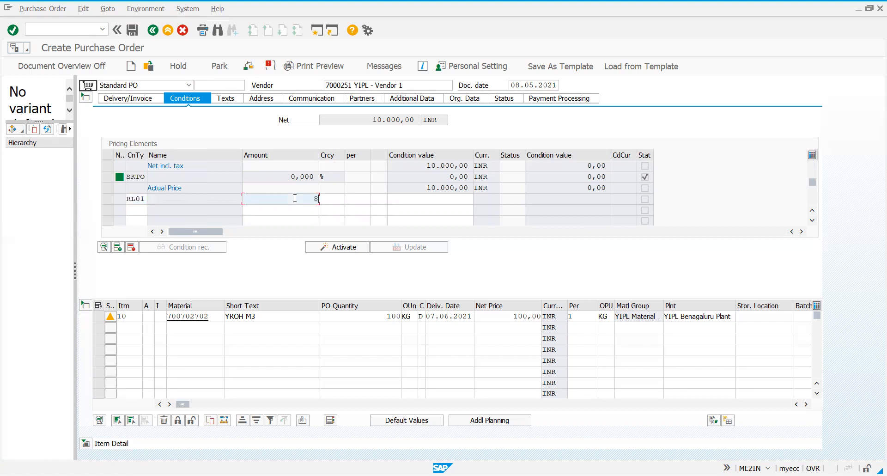
{"action": "left_click", "coordinate": [325, 200]}
{"action": "type", "text": "%"}
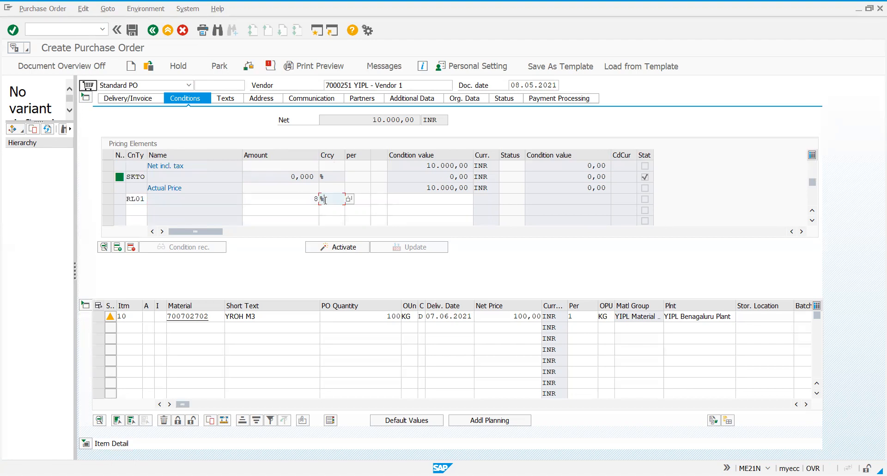
{"action": "key", "text": "Return"}
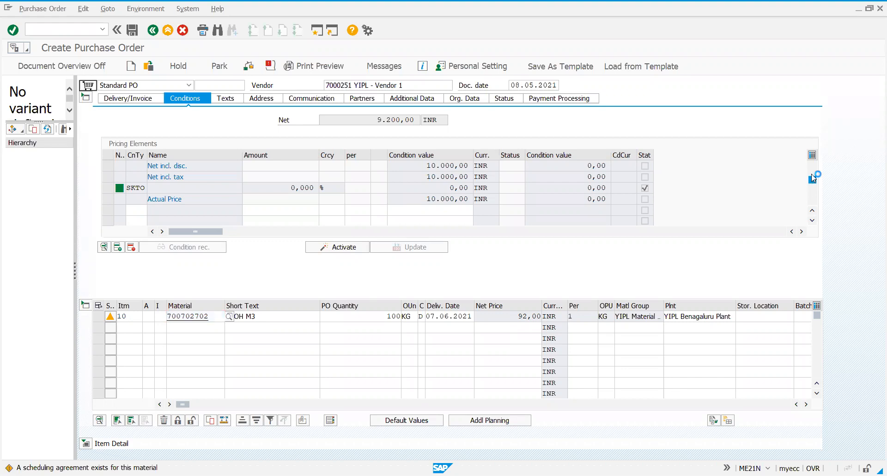
Check the header pricing elements and save the purchase order for YIPL - Vendor 1
{"action": "scroll", "coordinate": [813, 175], "scroll_direction": "up", "scroll_amount": 1}
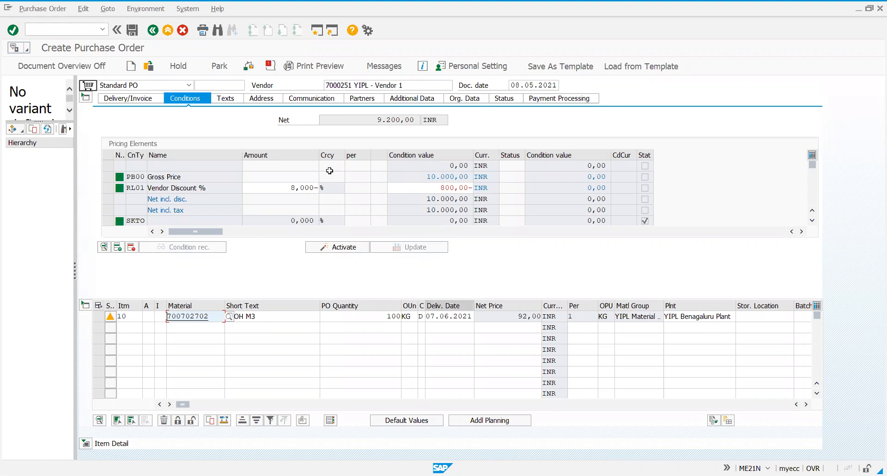
{"action": "left_click", "coordinate": [136, 34]}
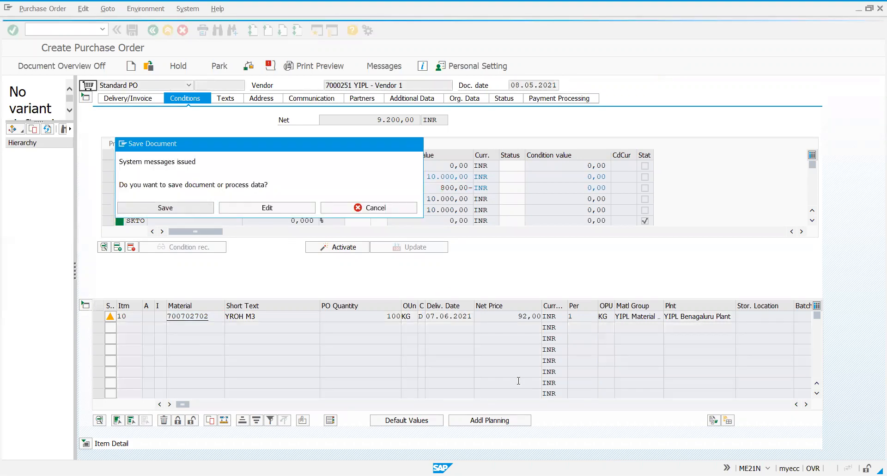
{"action": "key", "text": "Return"}
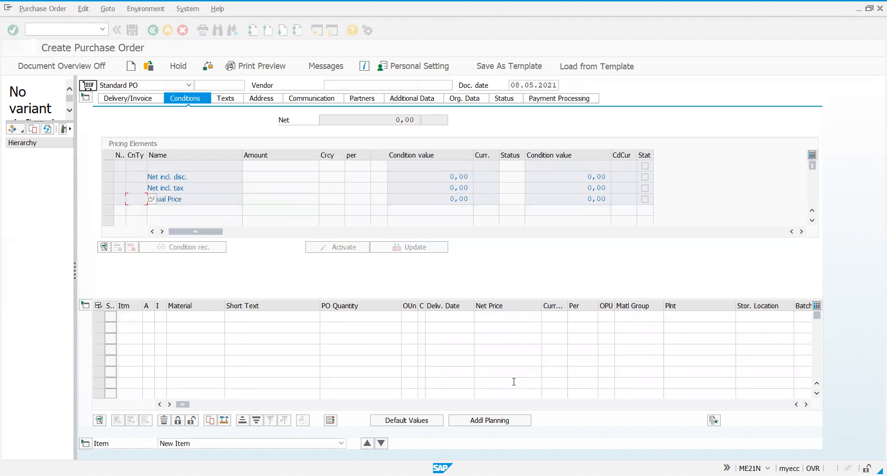